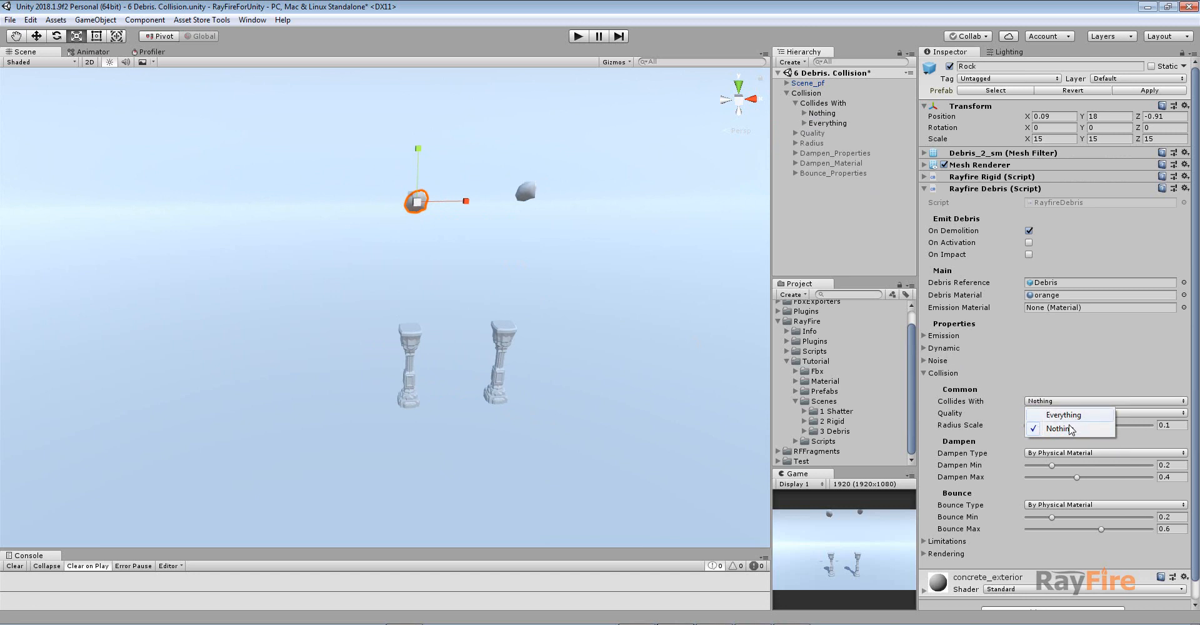
# - Keep Nothing as the rock's debris Collides With option and highlight the Nothing and Everything groups in turn
pyautogui.click(1070, 429)
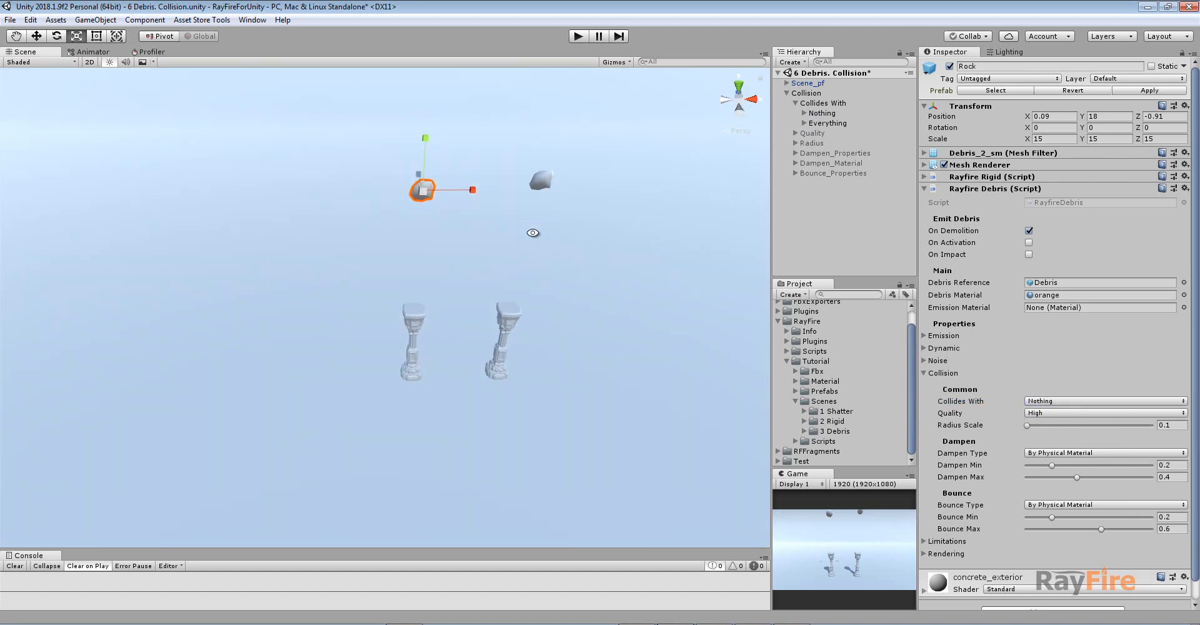
pyautogui.click(817, 113)
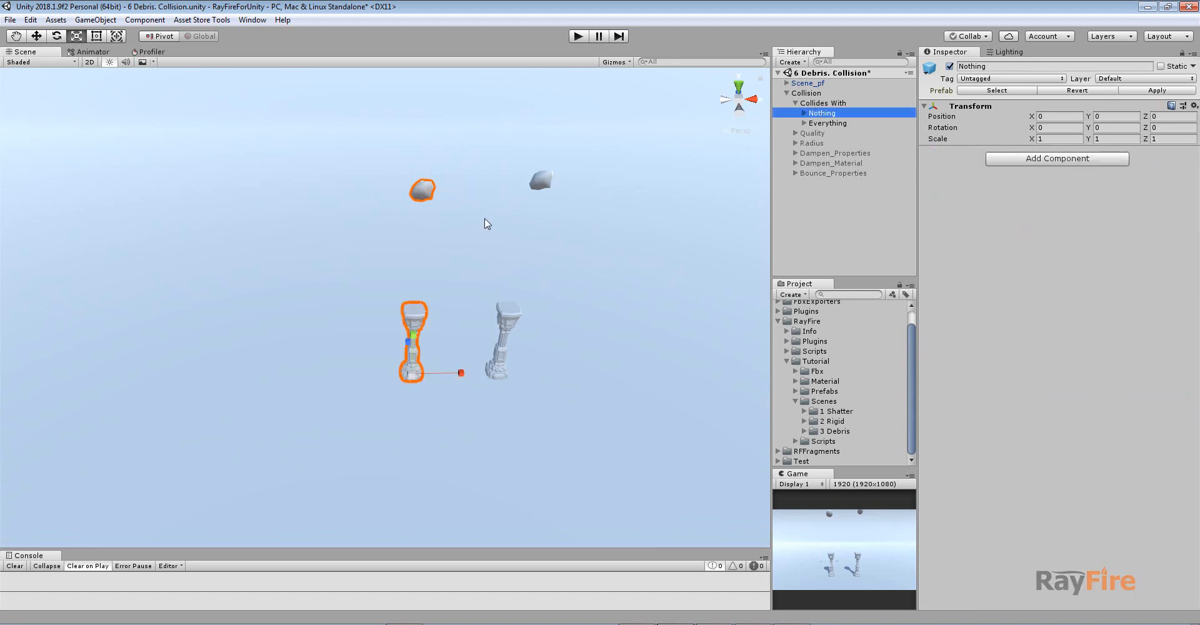
pyautogui.click(824, 124)
pyautogui.click(547, 338)
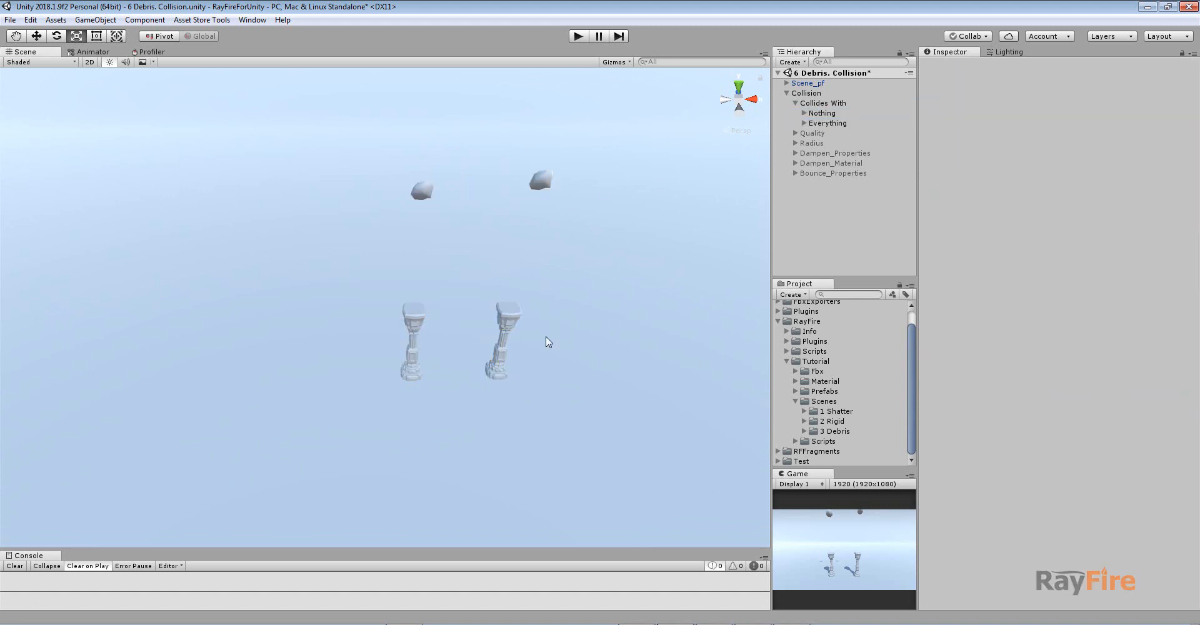
# - Inspect the Rayfire Rigid settings of the Ground object inside Scene_pf
pyautogui.moveTo(528, 416); pyautogui.dragTo(461, 327, button='middle')
pyautogui.keyDown('alt'); pyautogui.moveTo(461, 327); pyautogui.dragTo(418, 237); pyautogui.keyUp('alt')
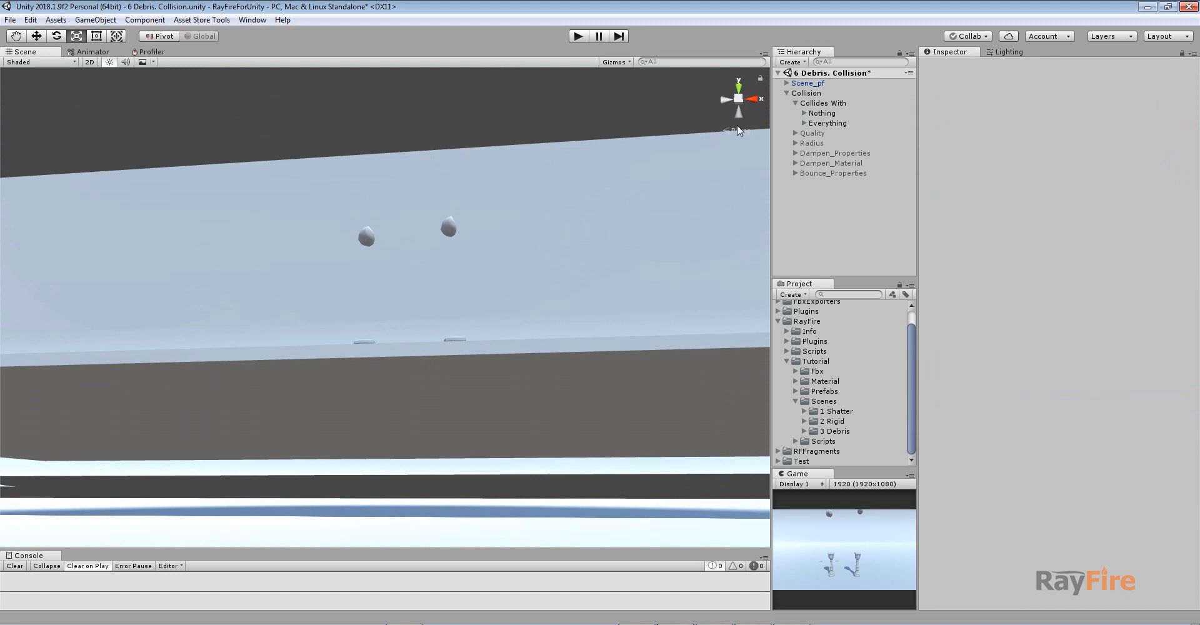
pyautogui.click(786, 83)
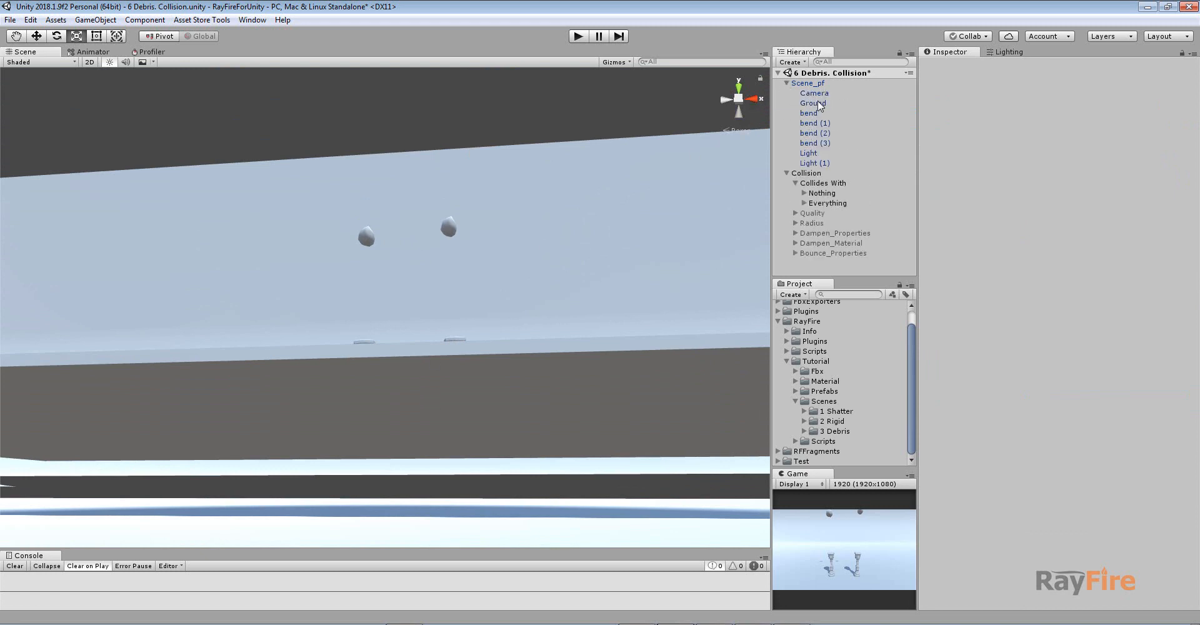
pyautogui.click(812, 103)
pyautogui.keyDown('alt'); pyautogui.moveTo(458, 375); pyautogui.dragTo(383, 389); pyautogui.keyUp('alt')
pyautogui.scroll(4, 538, 378)
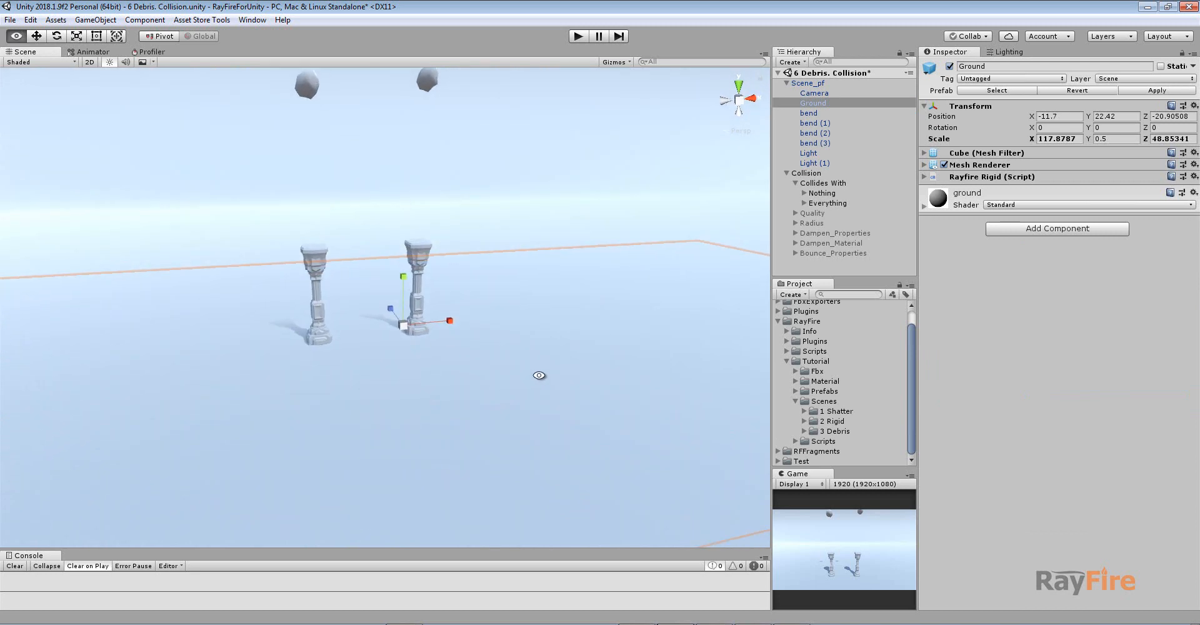
pyautogui.click(991, 176)
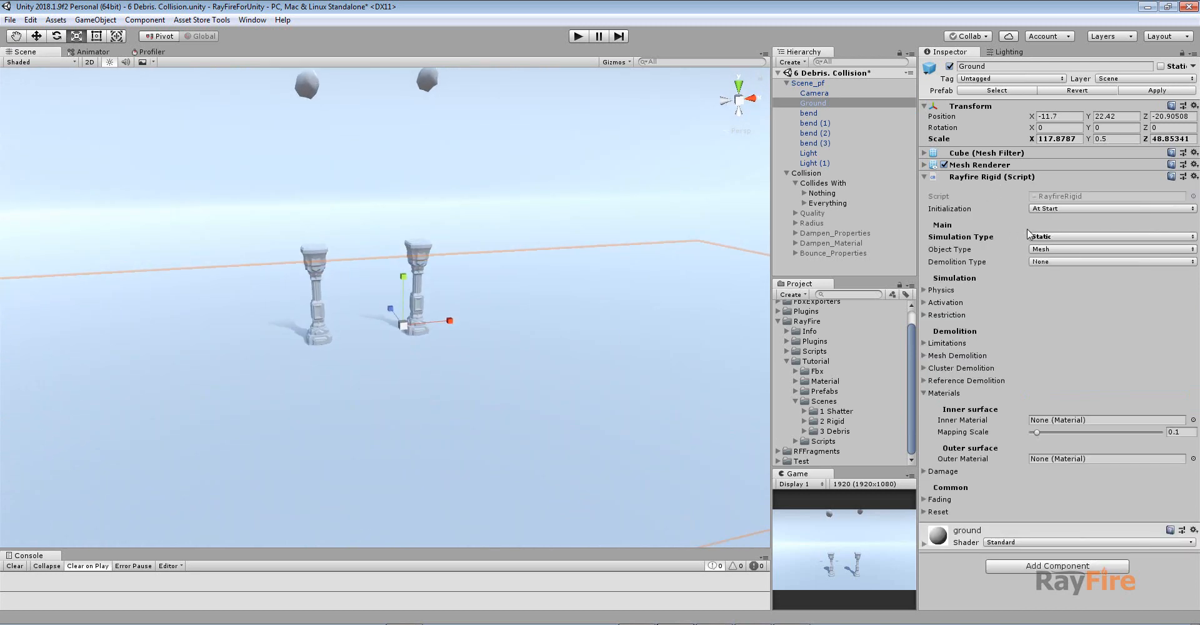
pyautogui.moveTo(341, 123); pyautogui.dragTo(341, 144, button='middle')
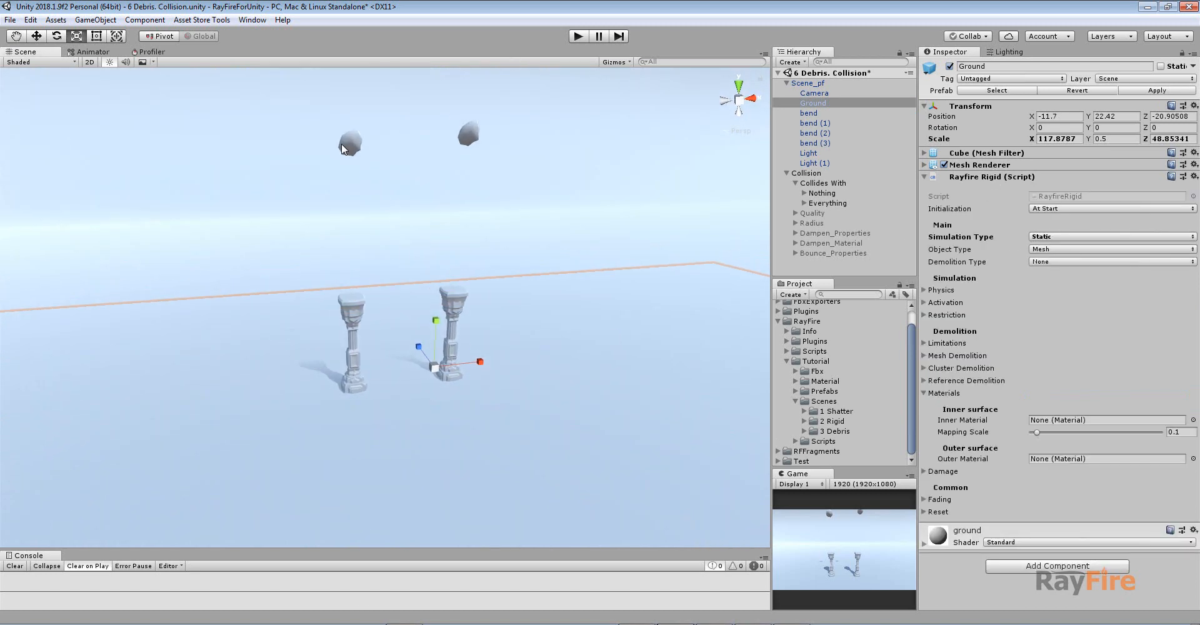
# - Collapse the Scene_pf hierarchy and select the Rock in the Nothing group
pyautogui.click(347, 142)
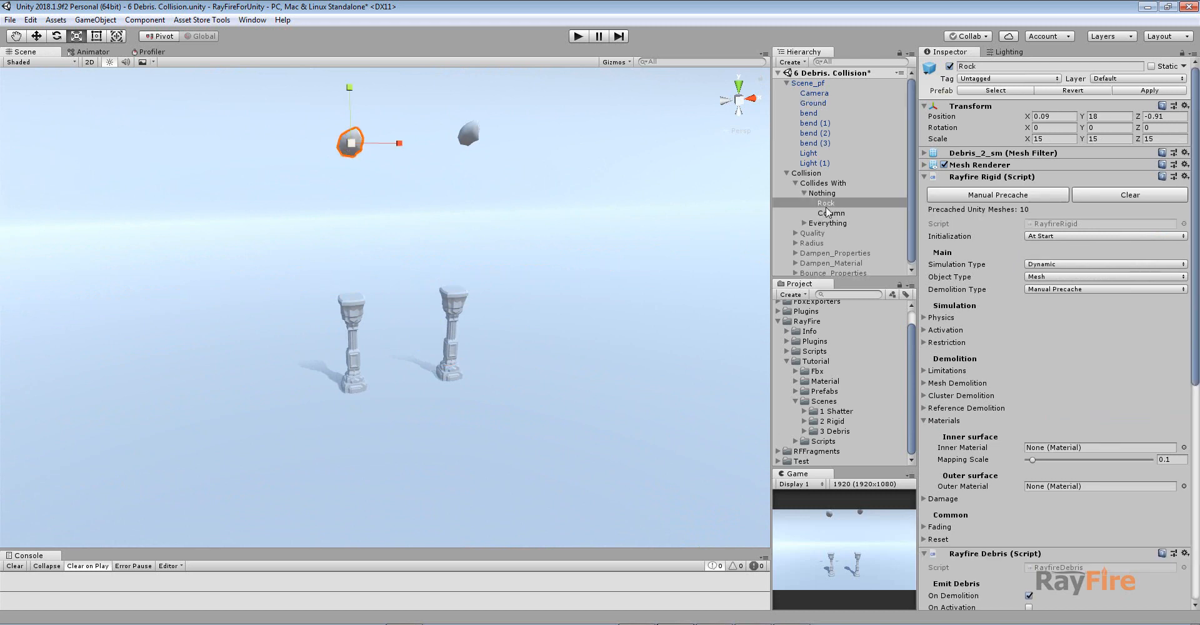
pyautogui.click(791, 84)
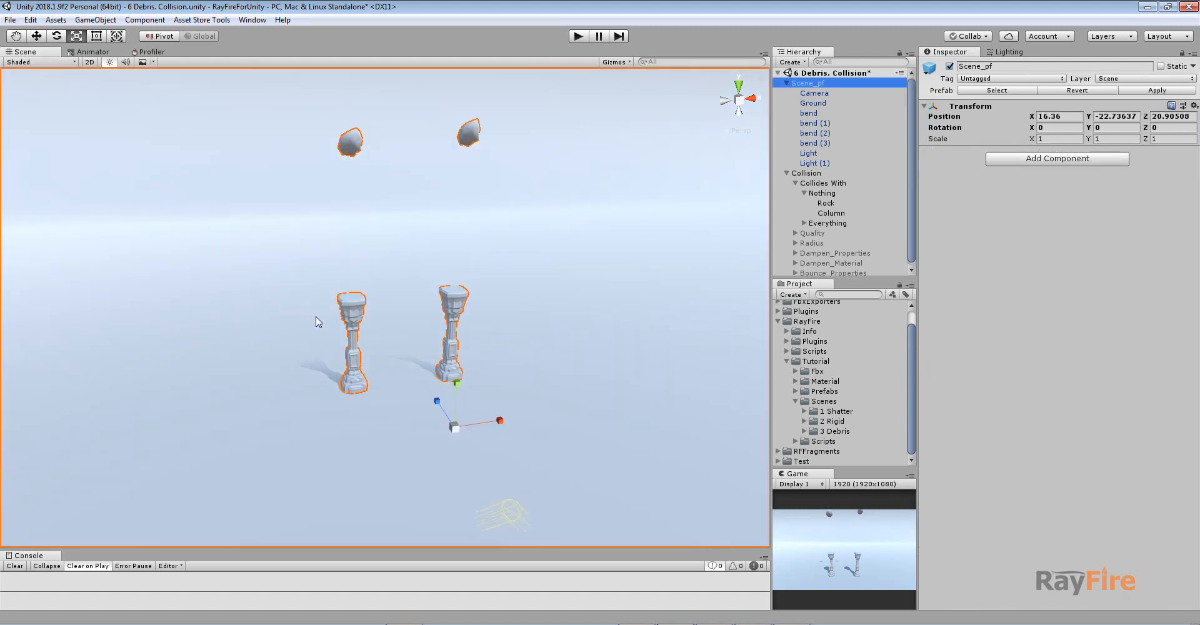
pyautogui.click(785, 82)
pyautogui.click(826, 123)
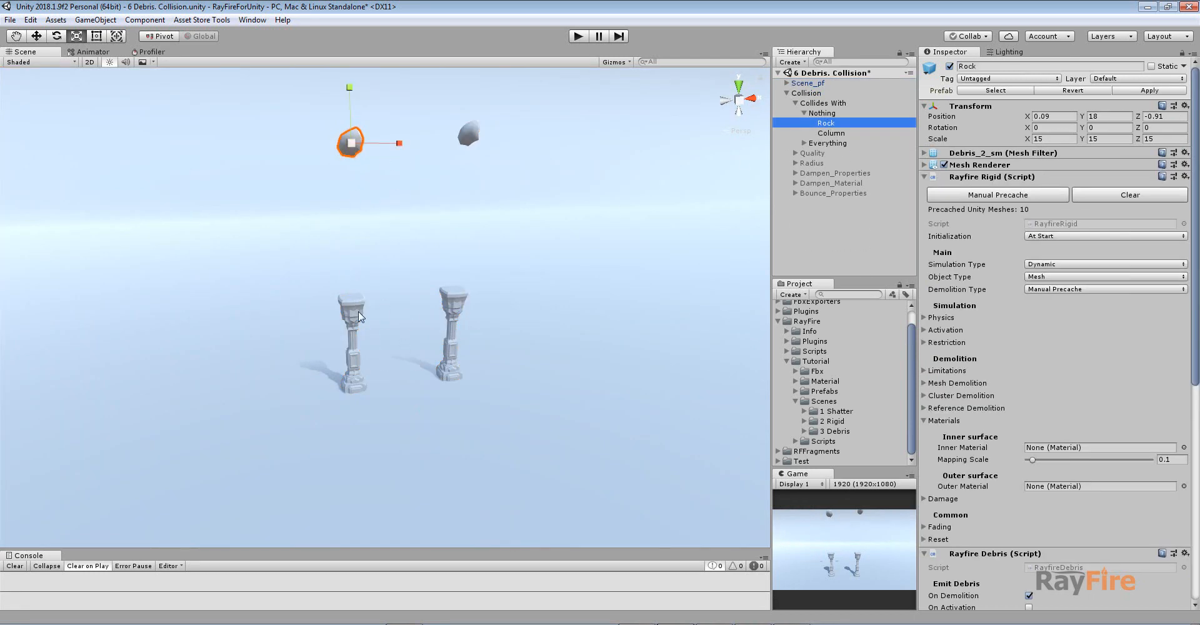
pyautogui.moveTo(353, 313); pyautogui.dragTo(415, 291, button='middle')
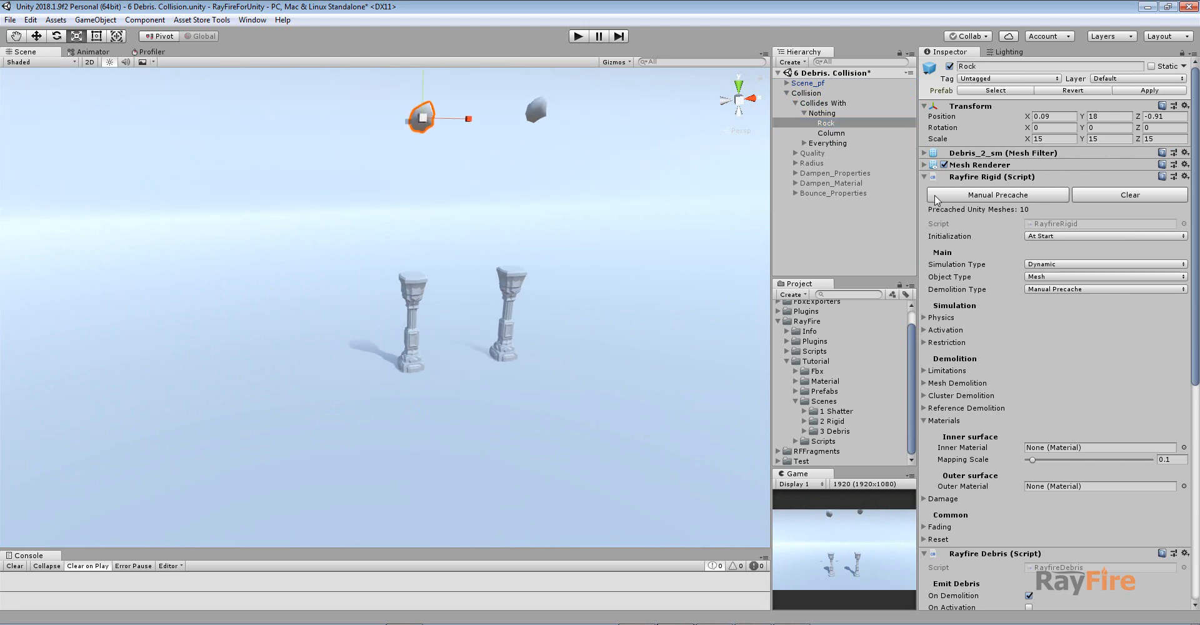
# - Run the simulation, compare the debris collisions around the Nothing and Everything columns, and stop it
pyautogui.click(577, 37)
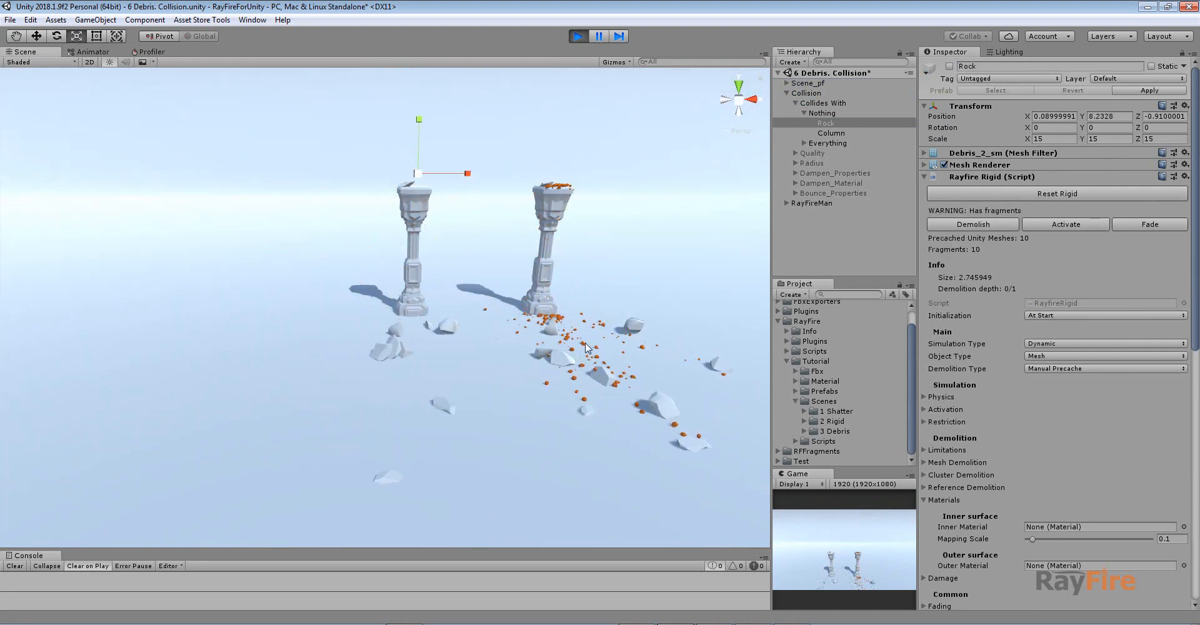
pyautogui.moveTo(493, 369); pyautogui.dragTo(362, 375, button='middle')
pyautogui.scroll(3, 362, 375)
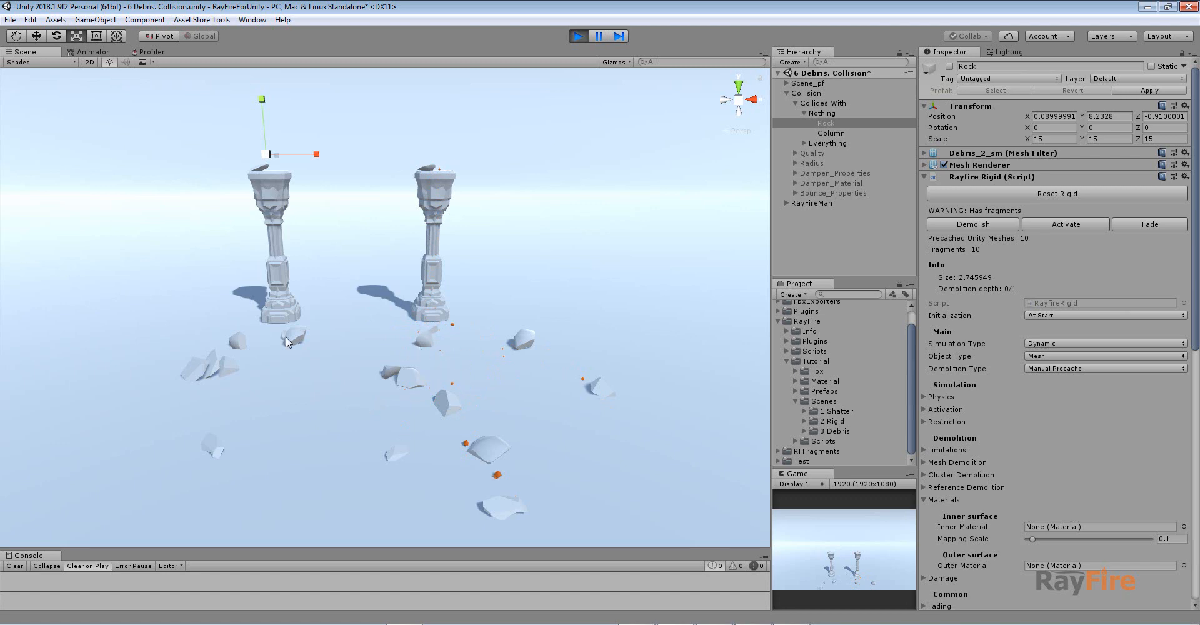
pyautogui.moveTo(286, 338); pyautogui.dragTo(362, 345, button='middle')
pyautogui.click(576, 37)
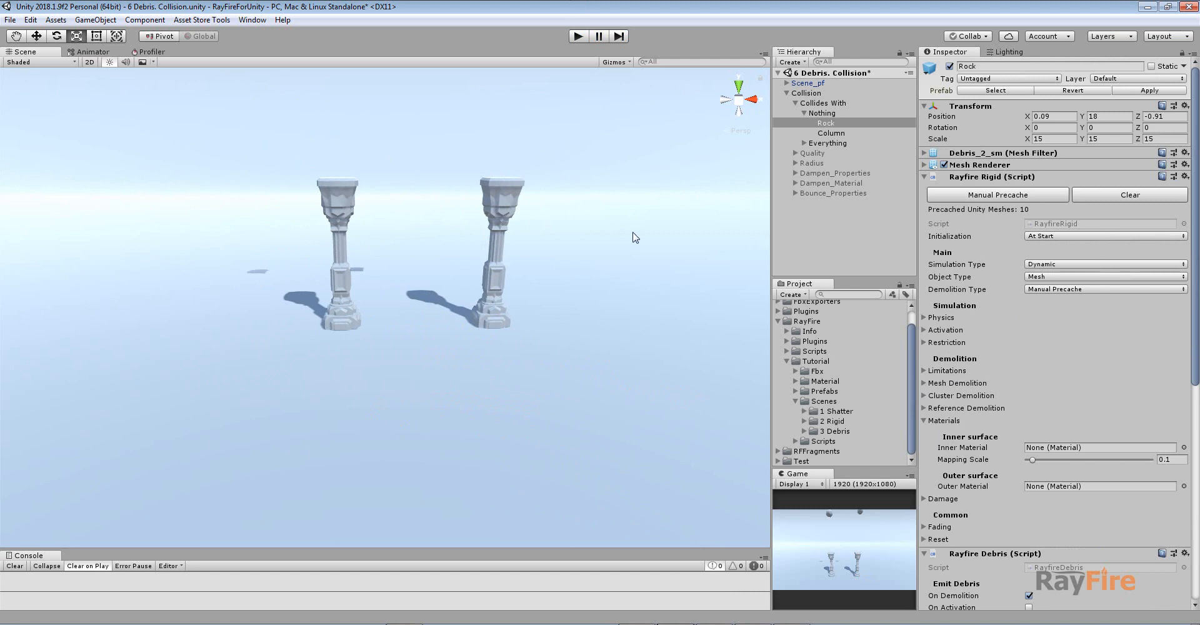
# - Collapse the rock's Rayfire Rigid component and review the collision settings of its Rayfire Debris component
pyautogui.click(988, 178)
pyautogui.scroll(-1, 1011, 385)
pyautogui.moveTo(332, 163); pyautogui.dragTo(400, 323, button='middle')
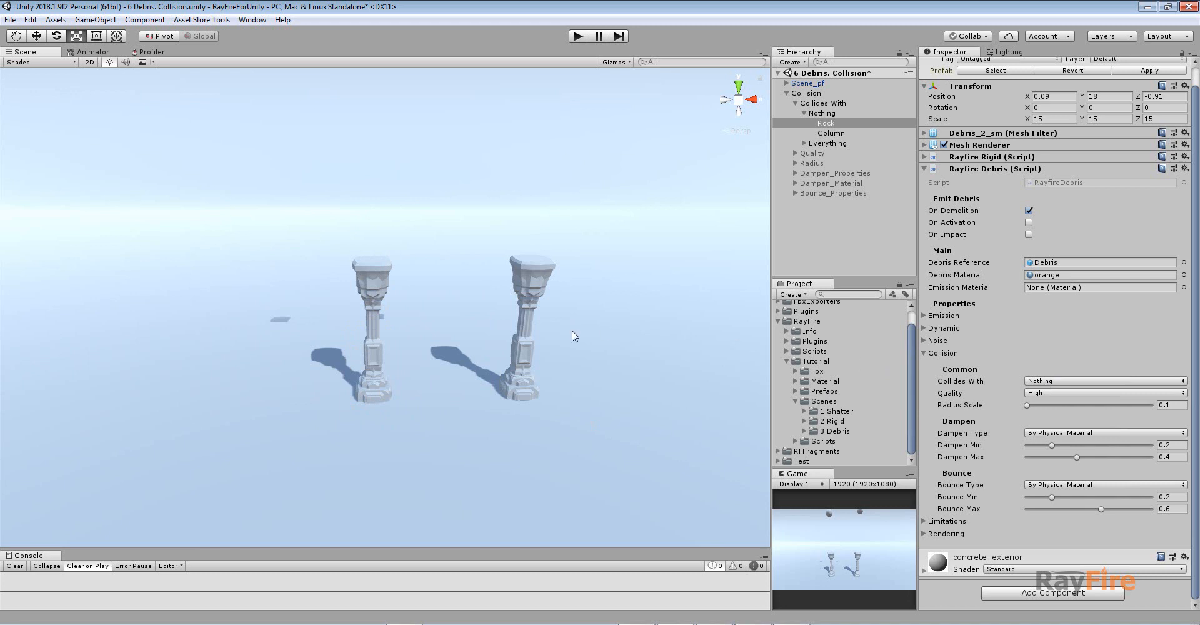
# - Collapse and deactivate the Collides With group, and activate the Quality group
pyautogui.click(795, 103)
pyautogui.click(826, 105)
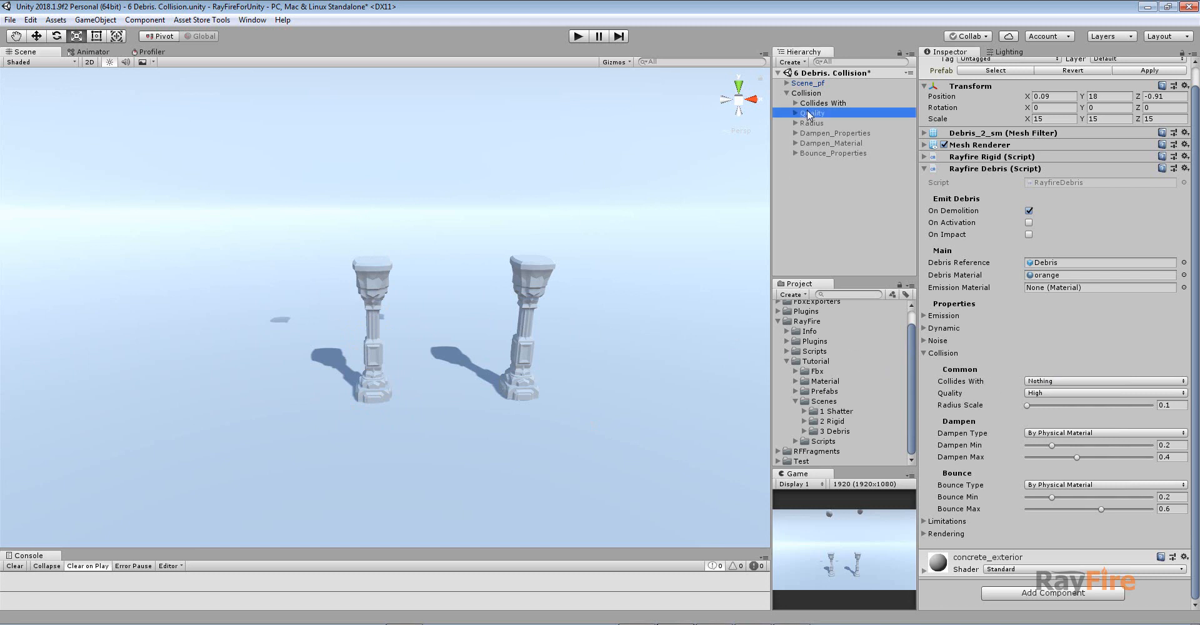
pyautogui.click(950, 67)
pyautogui.click(819, 113)
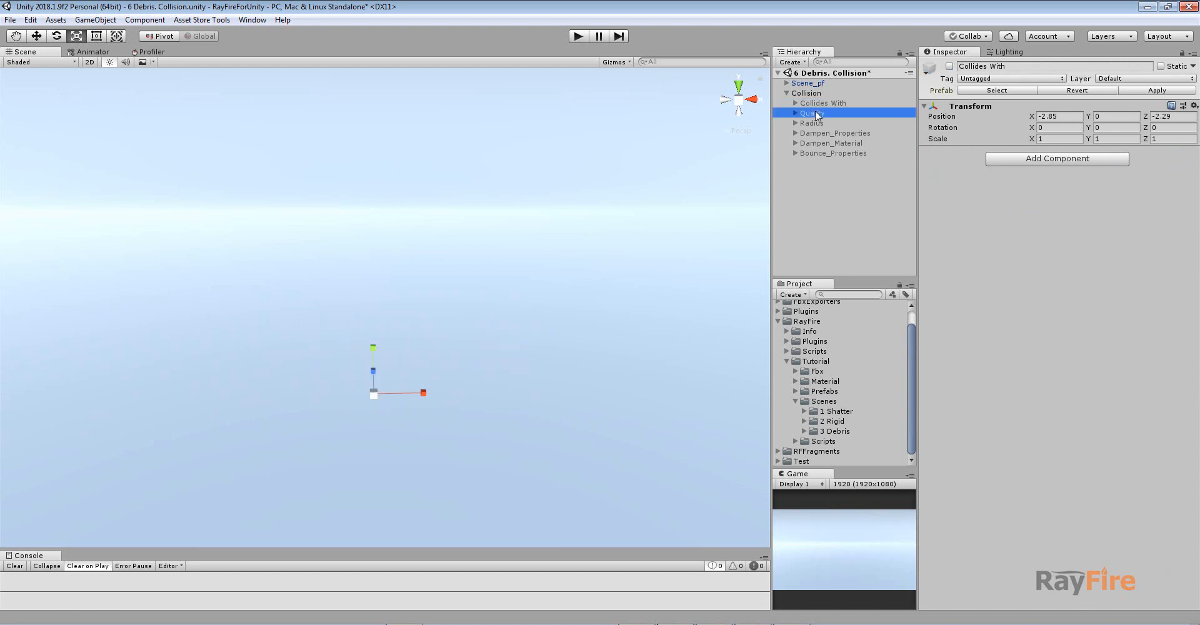
pyautogui.click(949, 66)
pyautogui.click(949, 66)
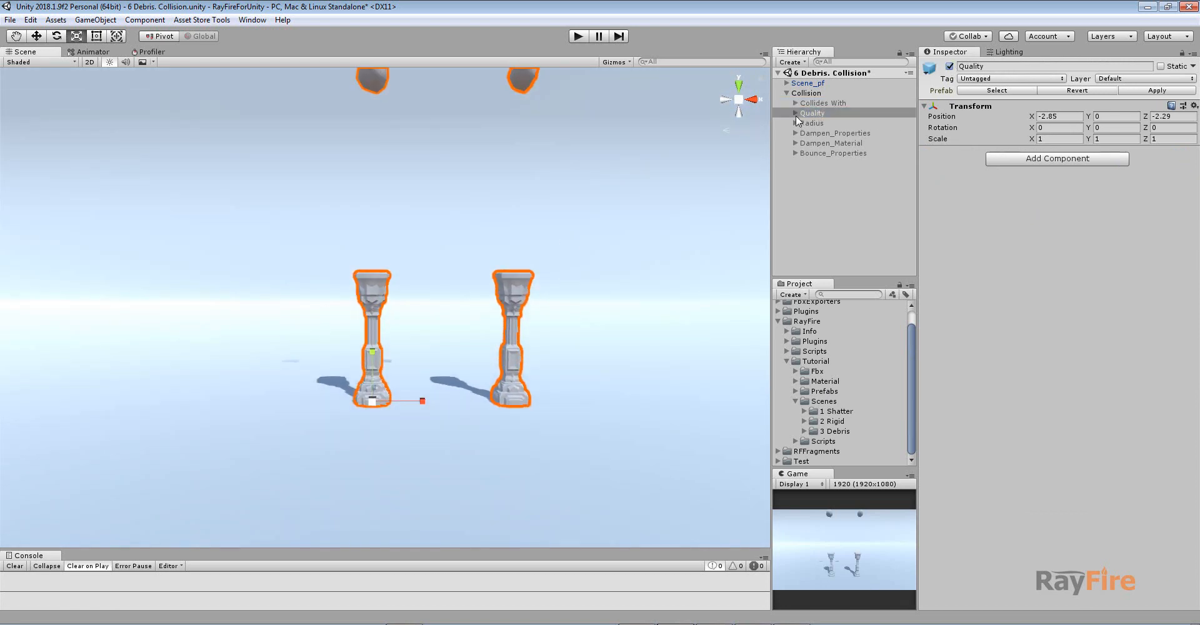
# - Expand the Quality group and view the available collision Quality options for the Rock in the Medium group
pyautogui.click(796, 113)
pyautogui.click(825, 132)
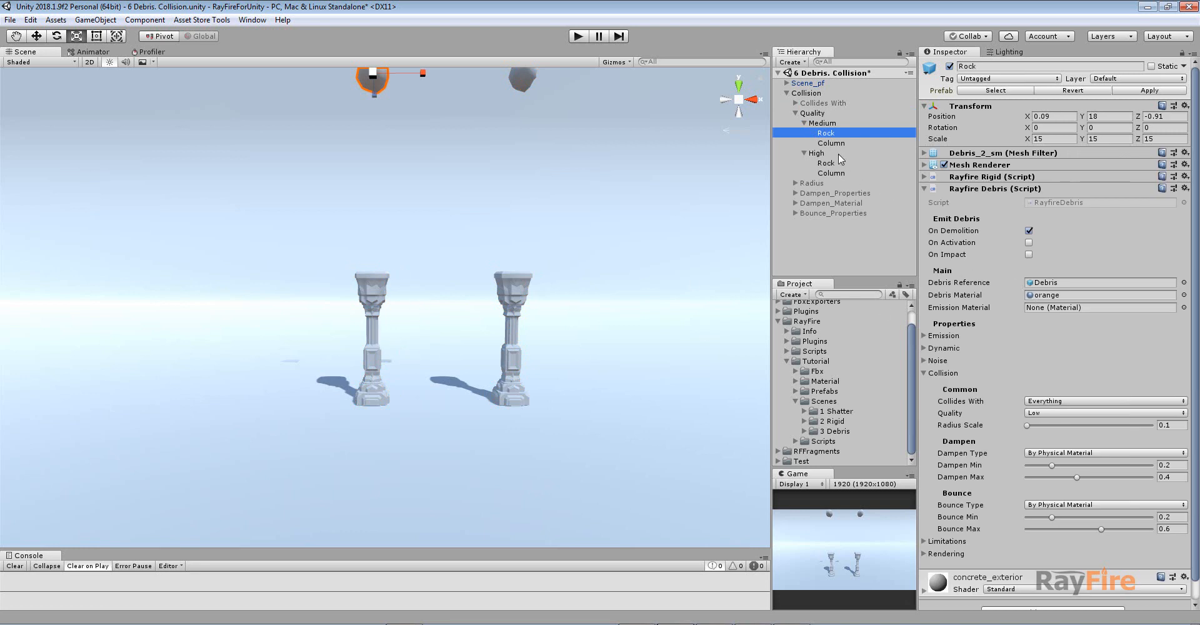
pyautogui.click(1037, 415)
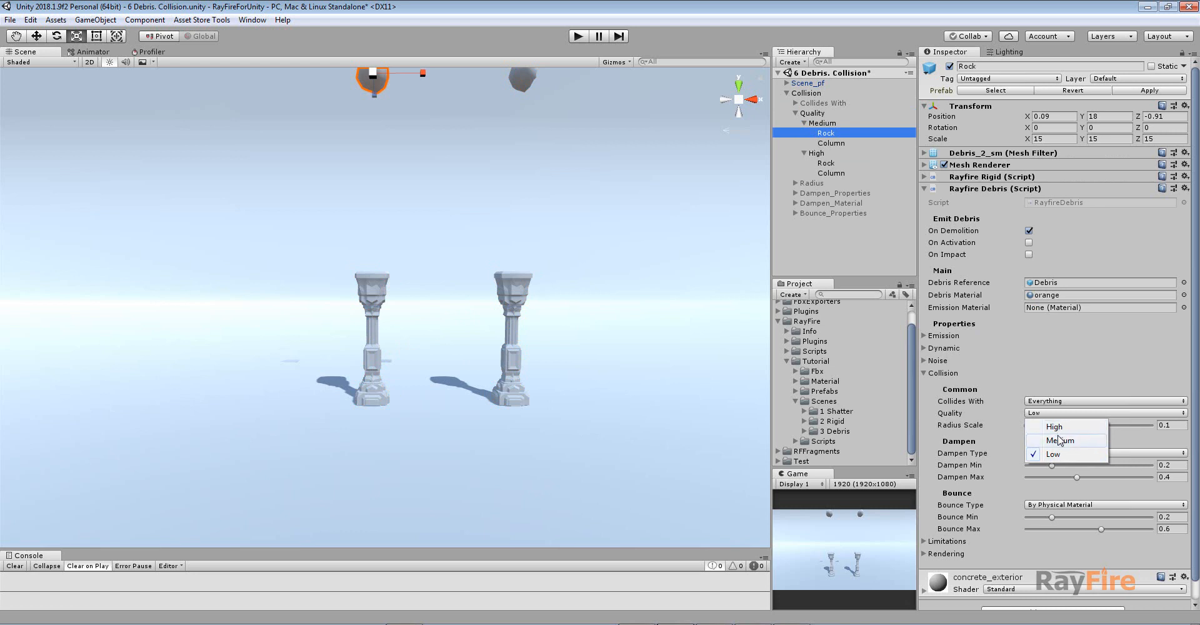
pyautogui.click(822, 134)
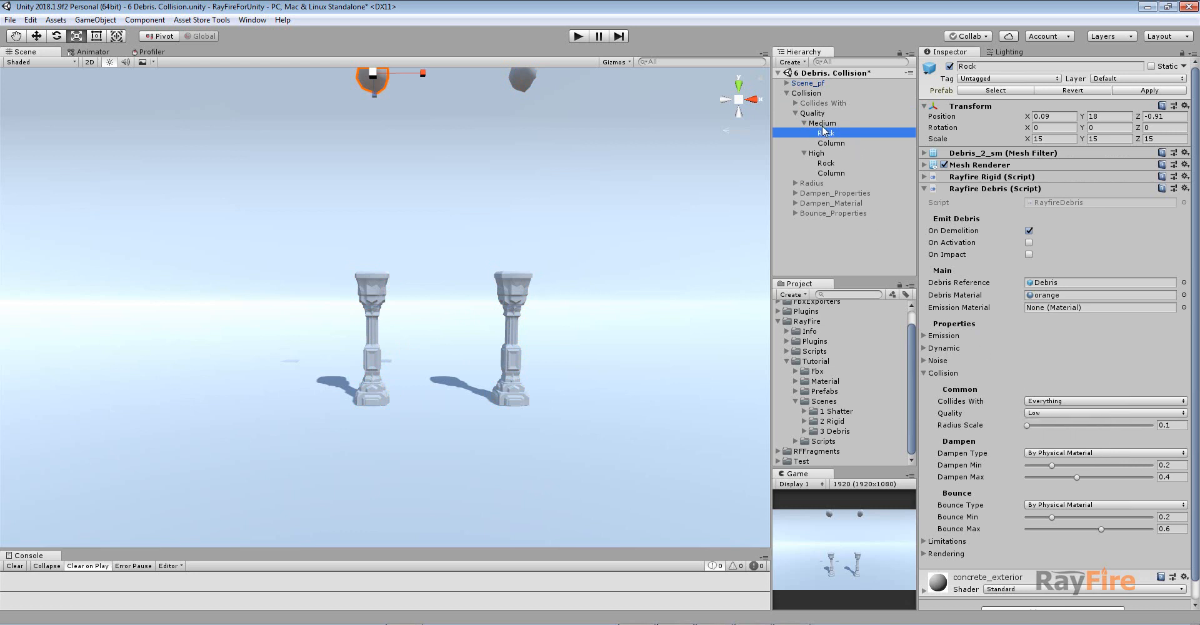
# - Highlight the Medium group and the High group in turn to identify their rocks and columns
pyautogui.click(822, 124)
pyautogui.click(822, 152)
pyautogui.scroll(-2, 544, 294)
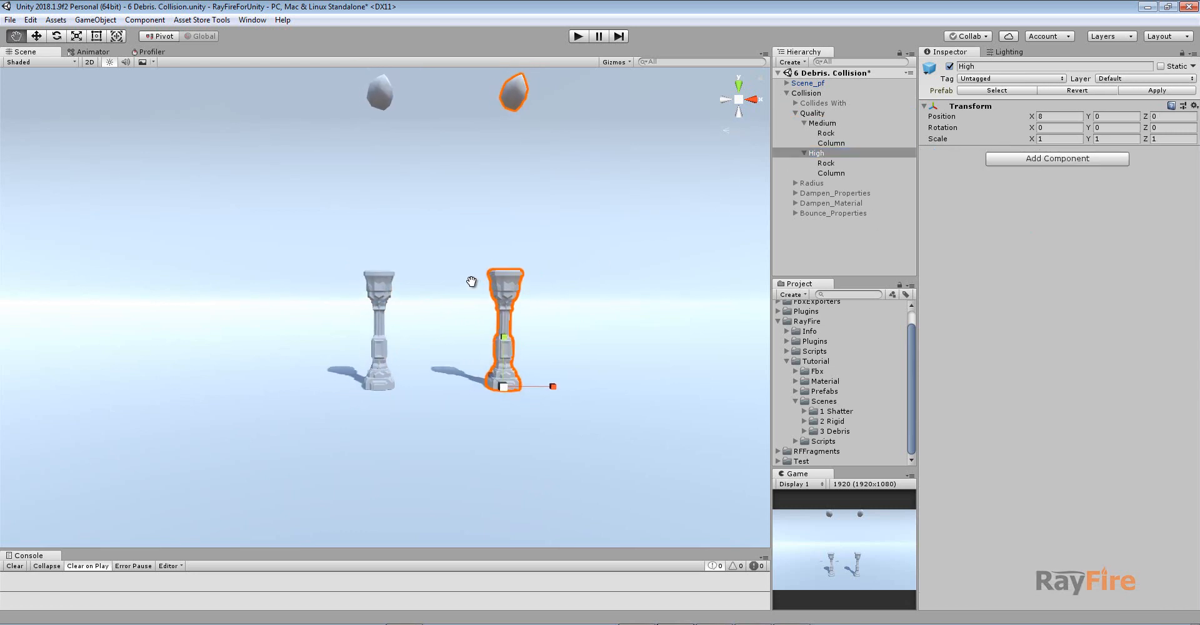
pyautogui.moveTo(471, 281); pyautogui.dragTo(477, 282, button='middle')
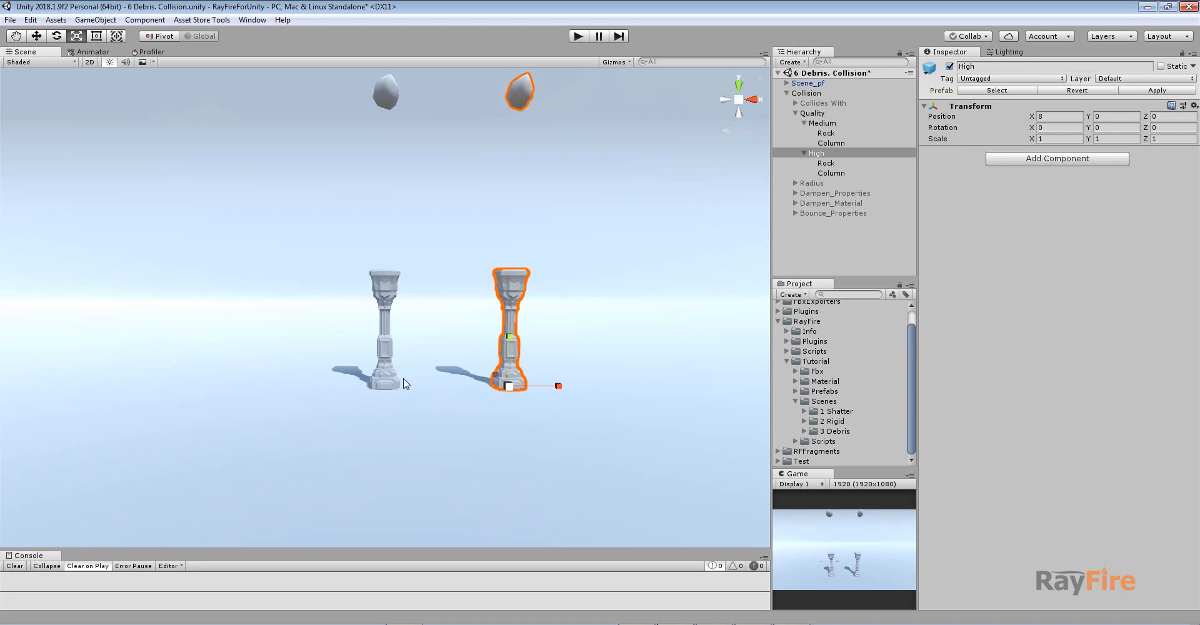
# - Run the simulation, compare the debris of the Medium and High quality groups up close, and stop it
pyautogui.keyDown('alt'); pyautogui.moveTo(405, 378); pyautogui.dragTo(392, 415); pyautogui.keyUp('alt')
pyautogui.click(577, 36)
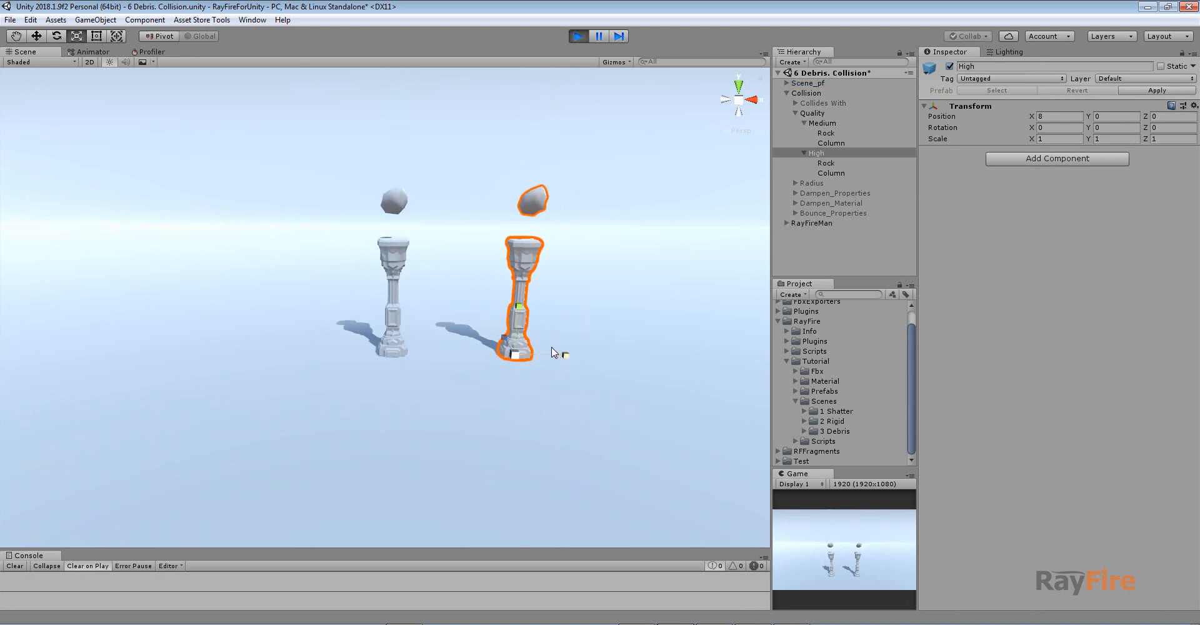
pyautogui.scroll(3, 561, 445)
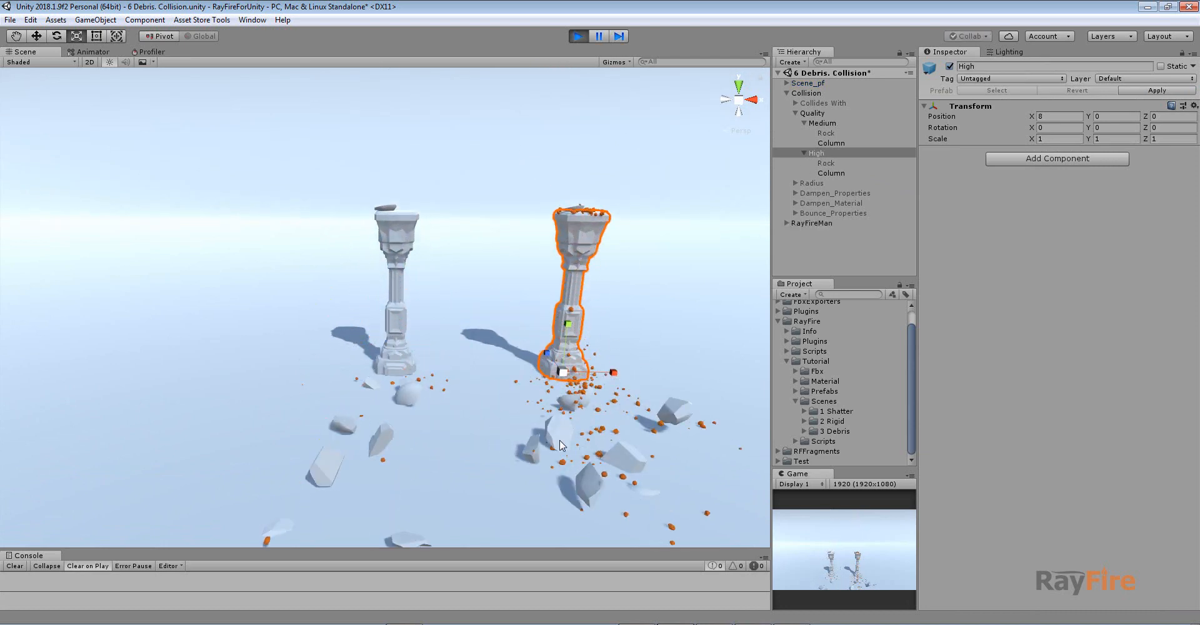
pyautogui.scroll(5, 560, 445)
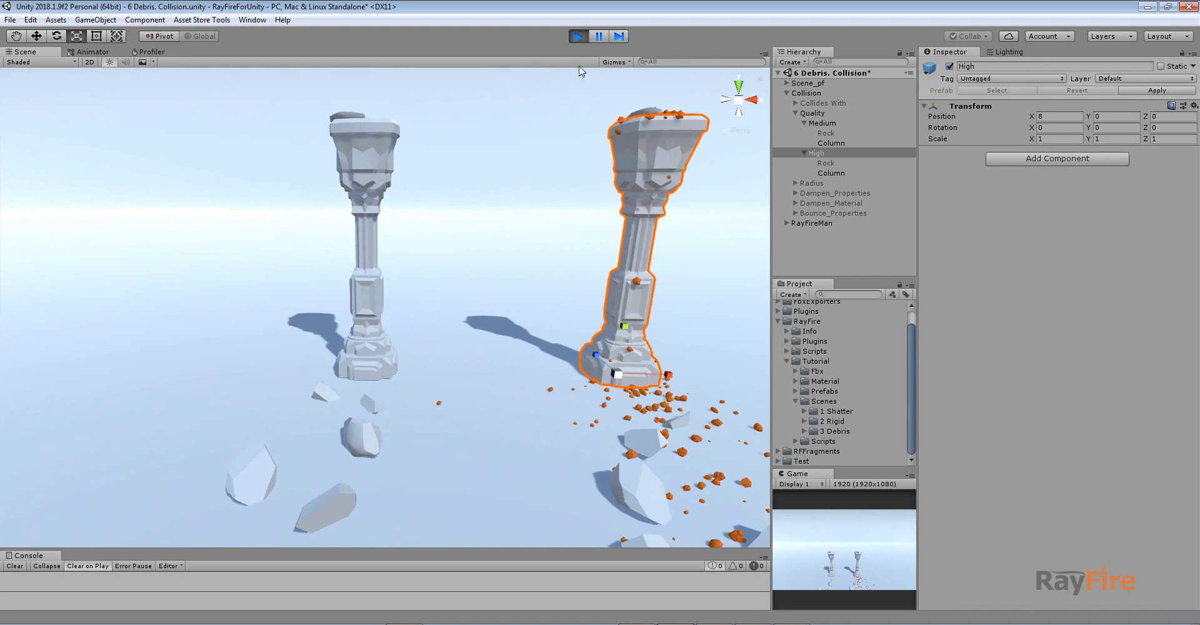
pyautogui.click(579, 36)
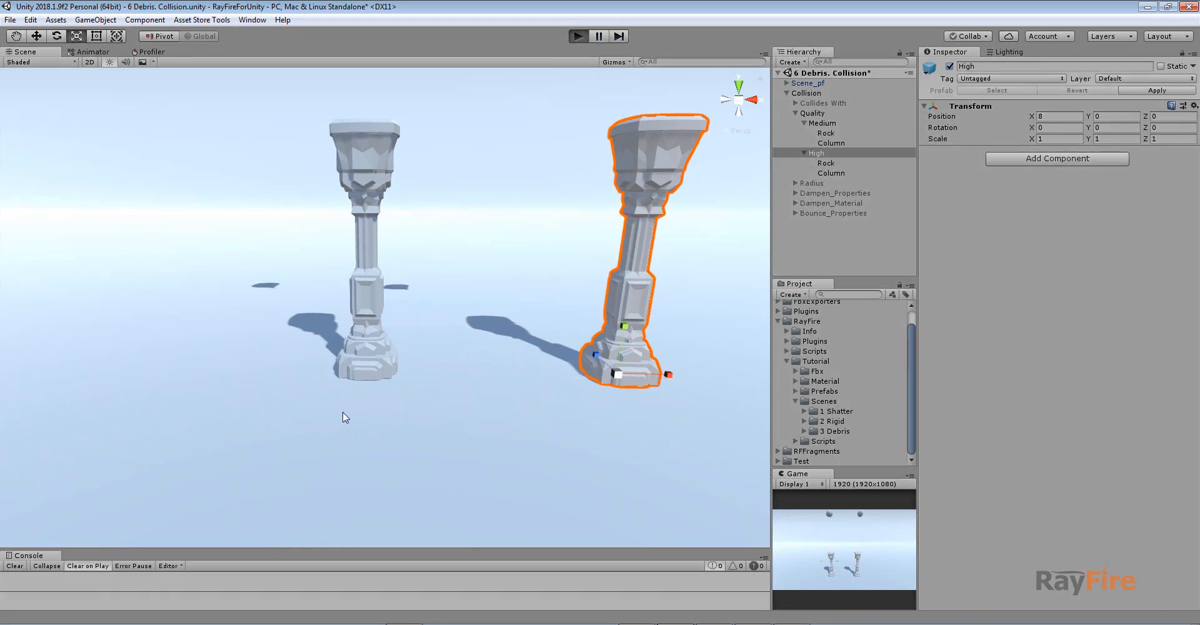
# - Replay the simulation to examine the debris around the Medium quality column again, and stop it
pyautogui.hotkey('ctrl', 'p')
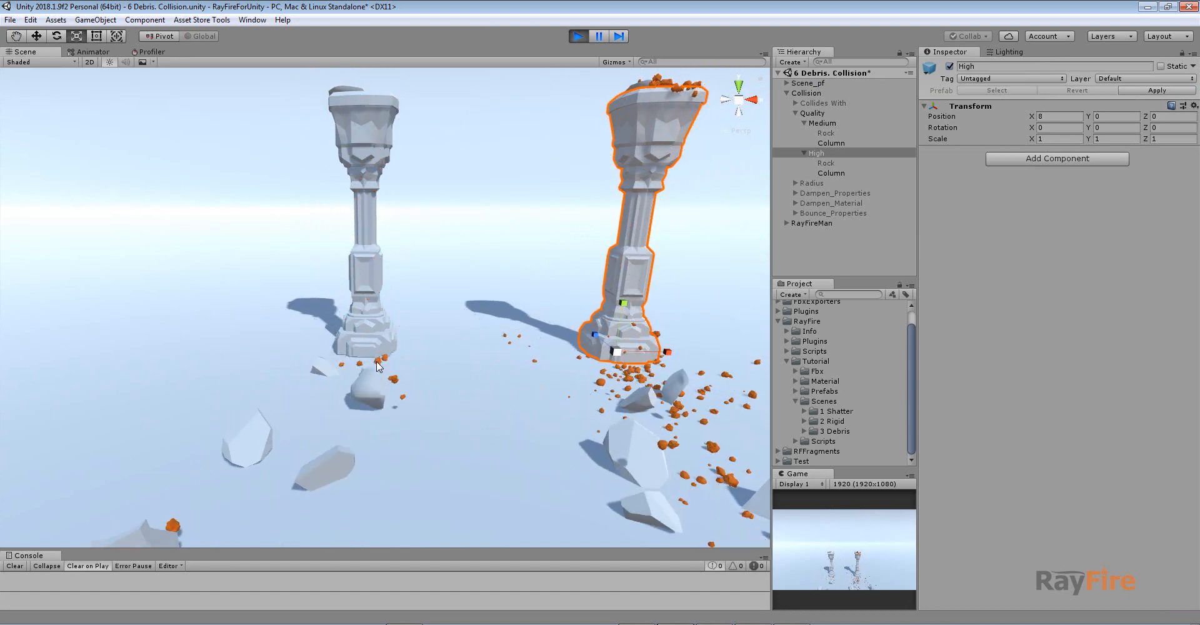
pyautogui.scroll(-2, 398, 415)
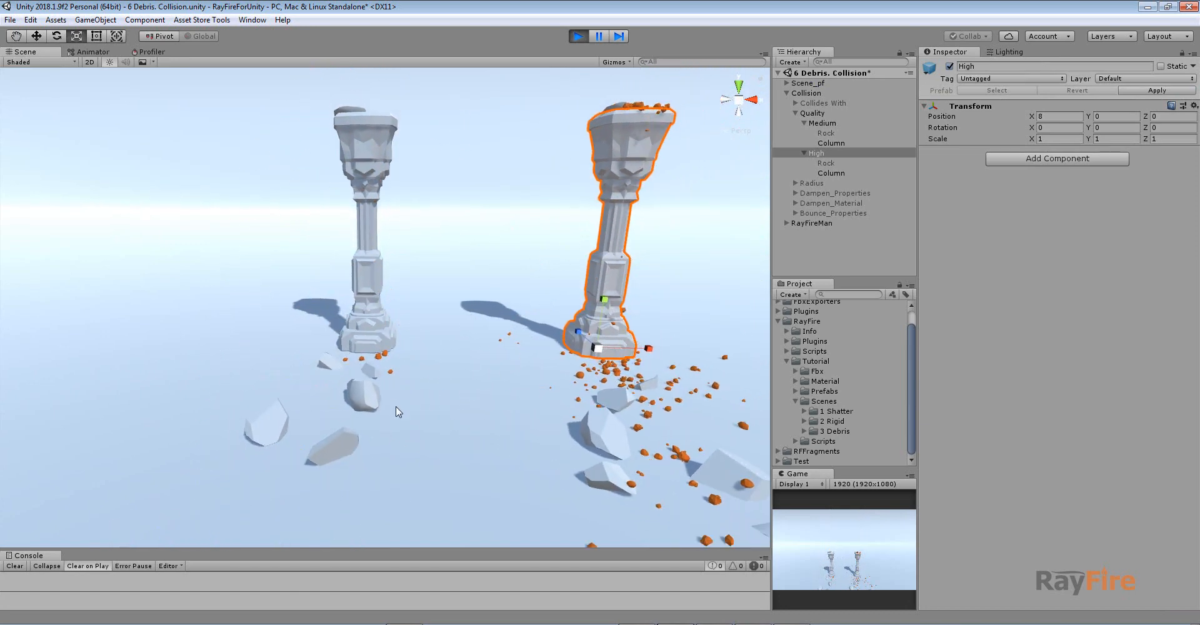
pyautogui.click(583, 36)
# - Run the simulation again, check for debris falling below the ground, compare the debris around both columns, and stop it
pyautogui.scroll(-4, 437, 297)
pyautogui.keyDown('alt'); pyautogui.moveTo(429, 325); pyautogui.dragTo(463, 303); pyautogui.keyUp('alt')
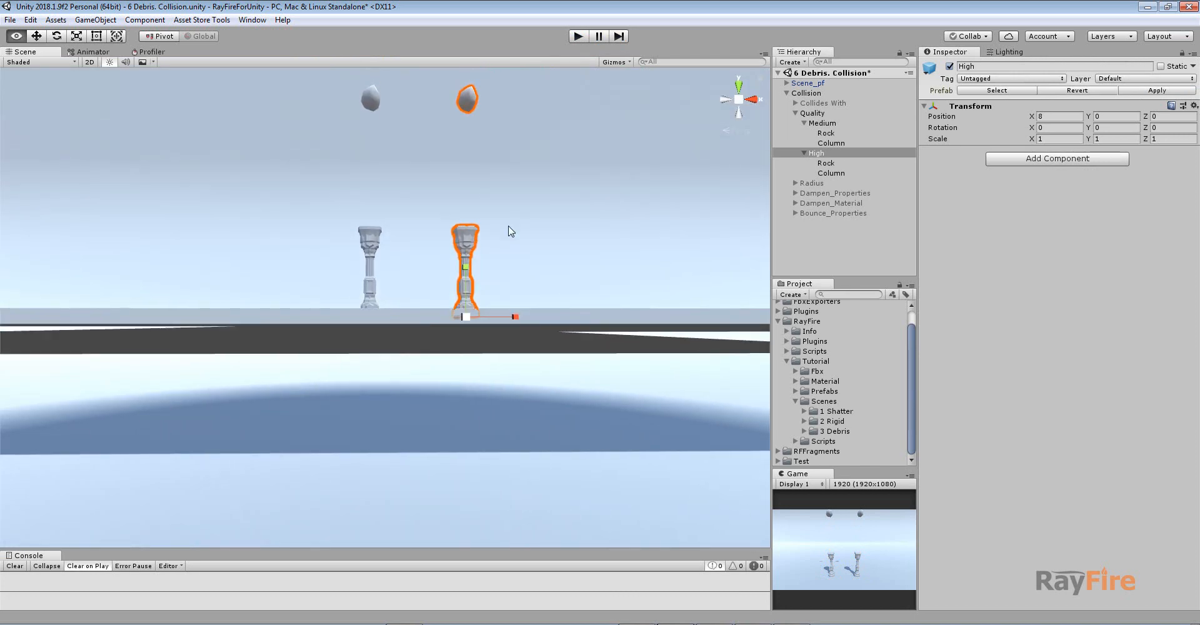
pyautogui.hotkey('ctrl', 'p')
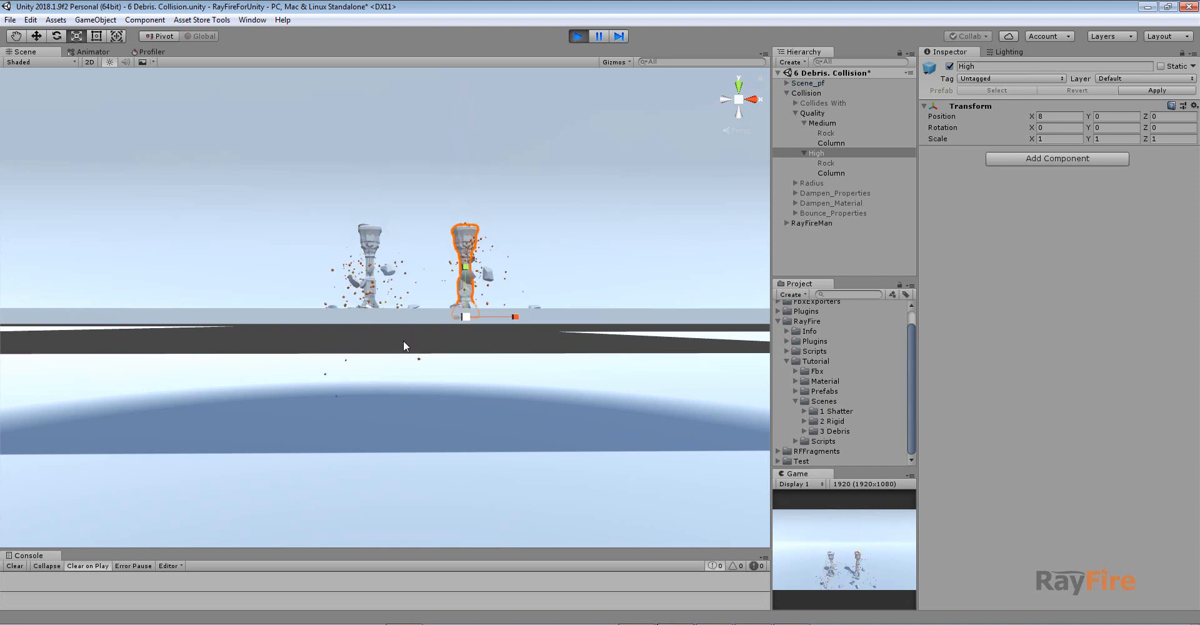
pyautogui.scroll(2, 401, 416)
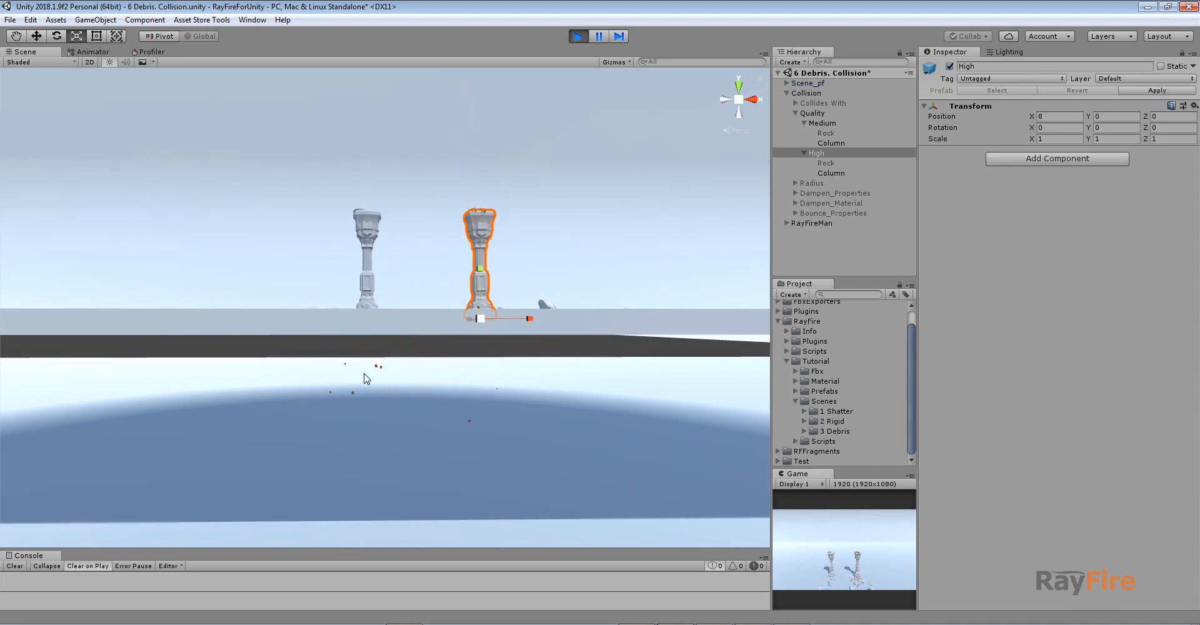
pyautogui.keyDown('alt'); pyautogui.moveTo(369, 378); pyautogui.dragTo(387, 320); pyautogui.keyUp('alt')
pyautogui.scroll(2, 387, 286)
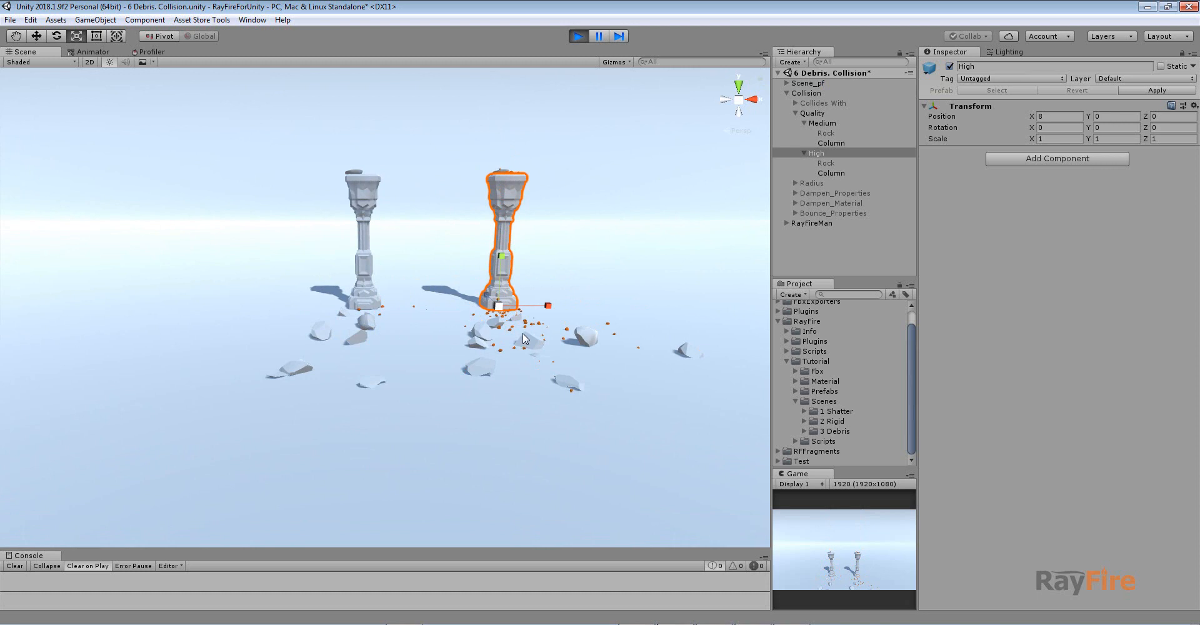
pyautogui.moveTo(522, 333); pyautogui.dragTo(425, 357, button='middle')
pyautogui.scroll(1, 400, 362)
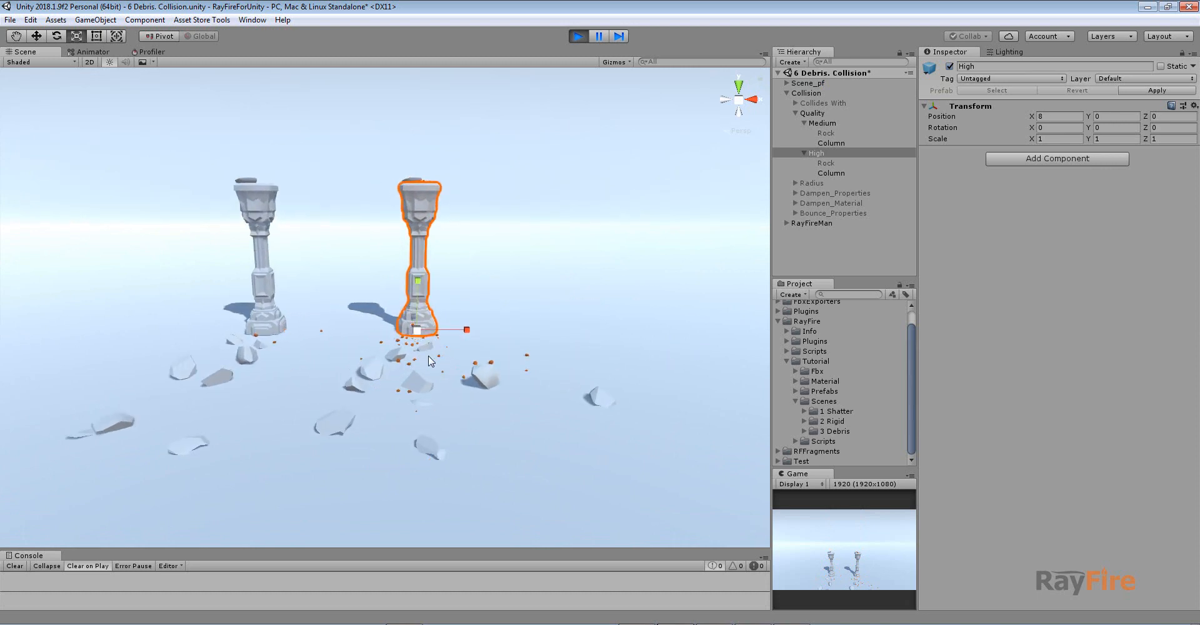
pyautogui.scroll(3, 411, 373)
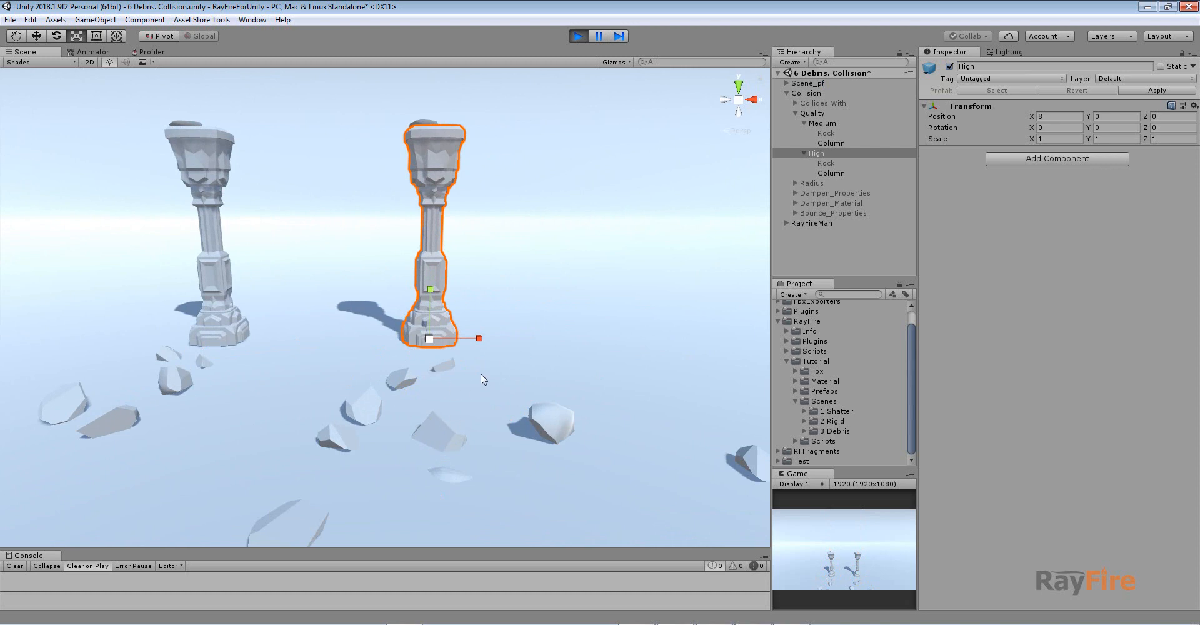
pyautogui.click(576, 36)
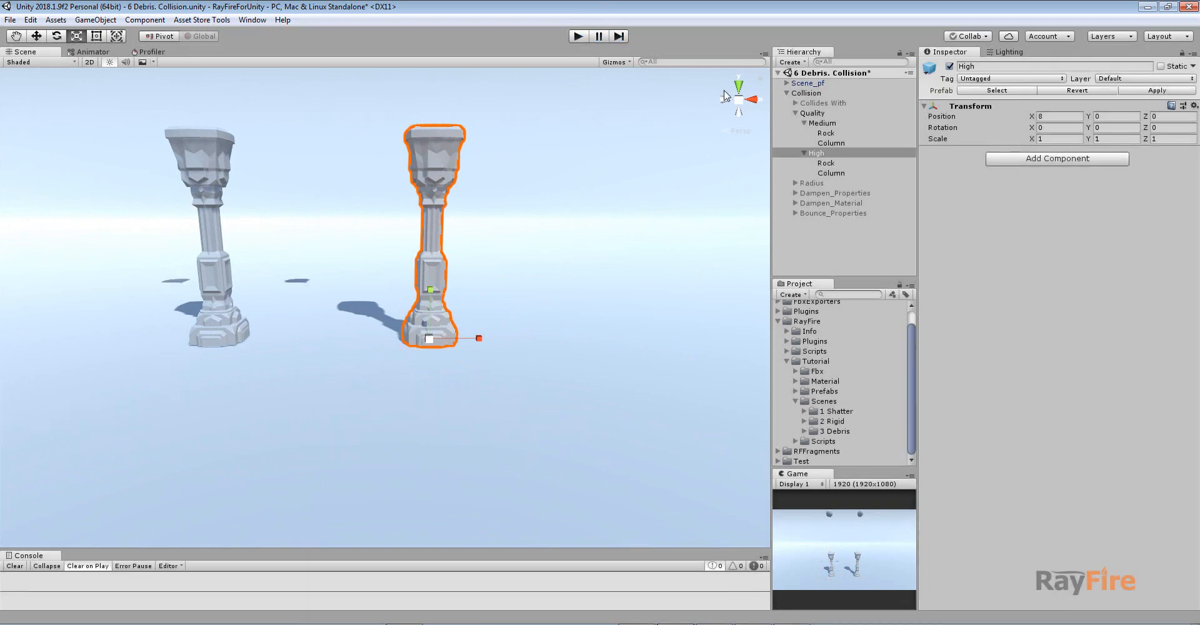
# - Collapse and deactivate the Quality group, and activate the Radius group instead
pyautogui.click(796, 113)
pyautogui.click(811, 113)
pyautogui.click(949, 66)
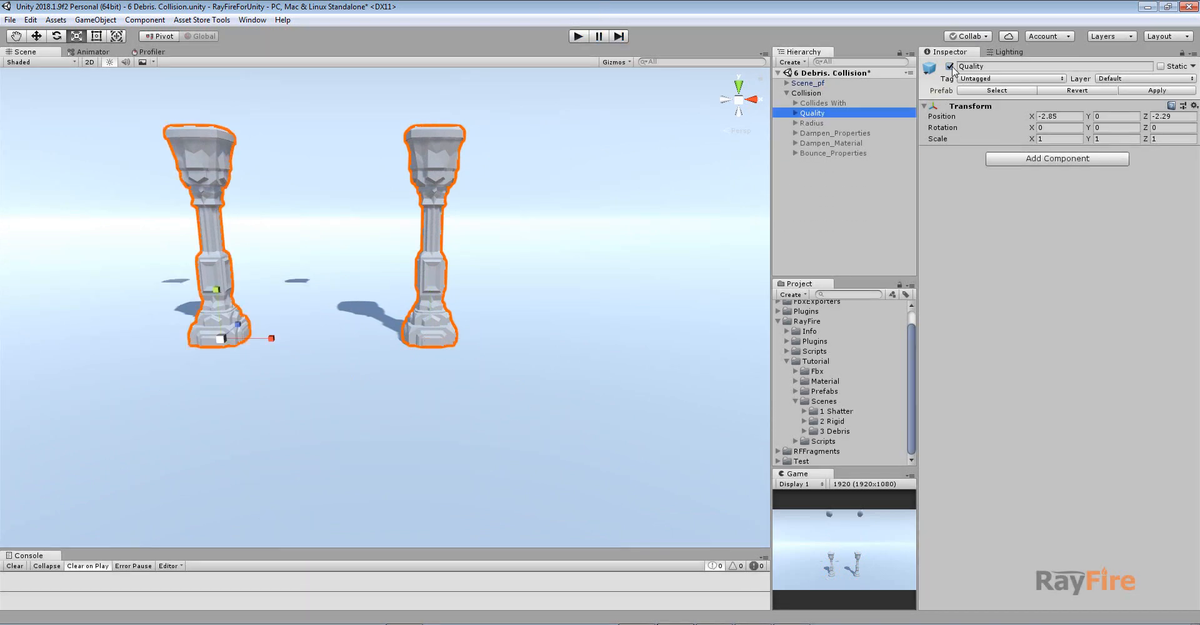
pyautogui.click(832, 123)
pyautogui.click(949, 66)
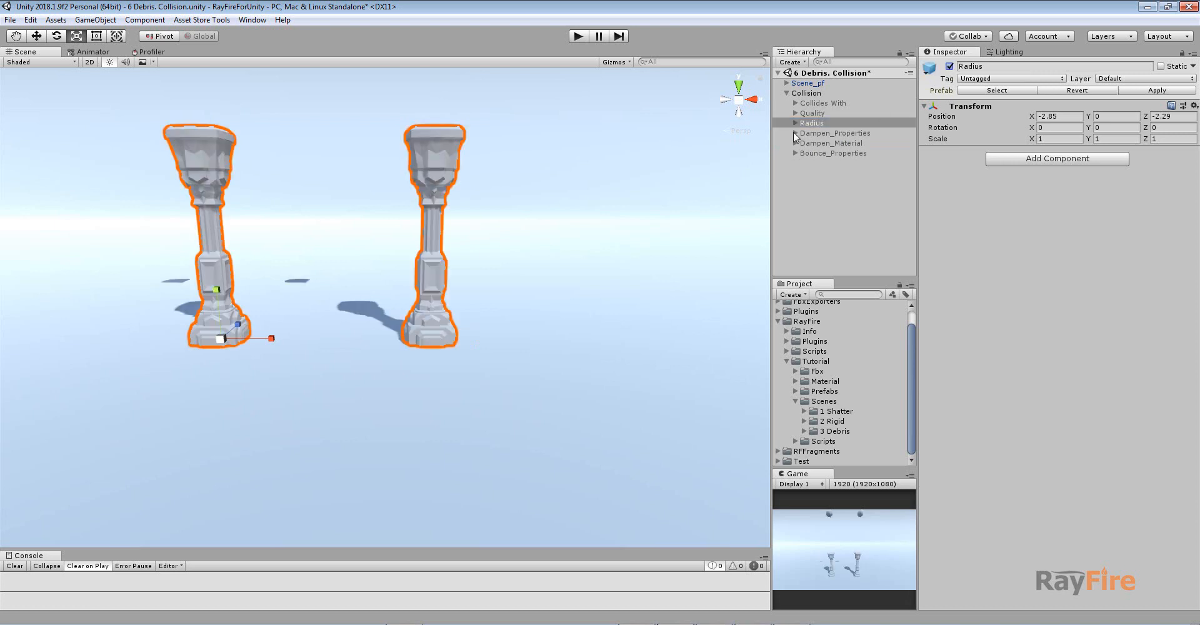
# - Bring the Radius group's columns into view and expand the group with its 0.1 and 1 subgroups
pyautogui.press('q')
pyautogui.moveTo(264, 202); pyautogui.dragTo(285, 225)
pyautogui.press('r')
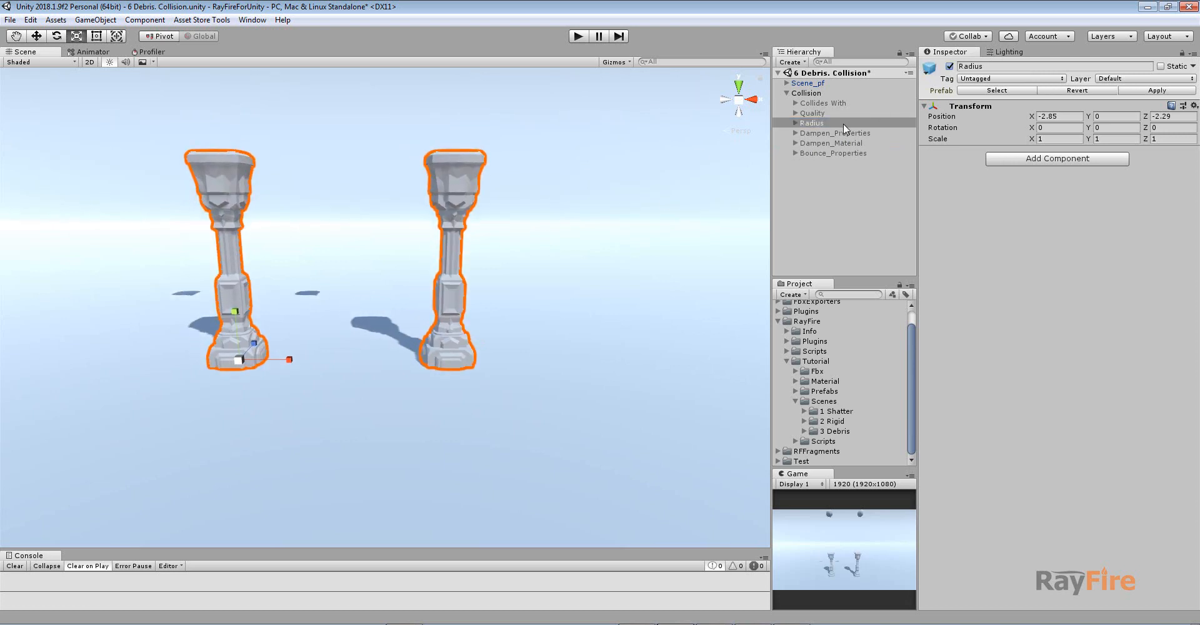
pyautogui.press('f')
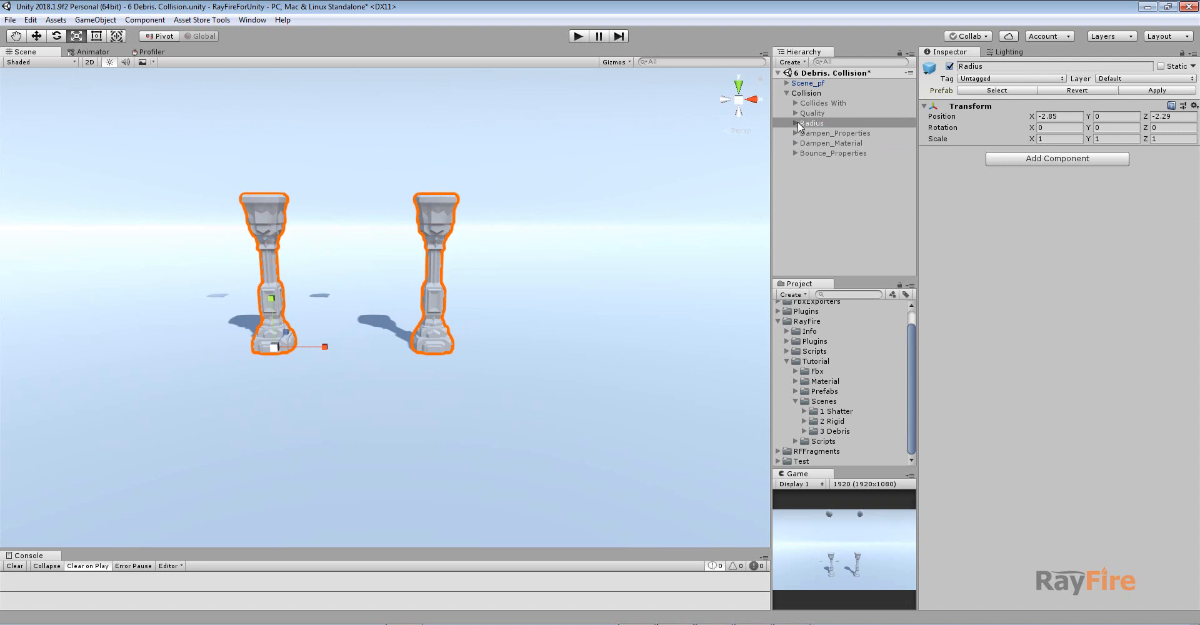
pyautogui.click(796, 123)
pyautogui.click(804, 133)
pyautogui.click(801, 164)
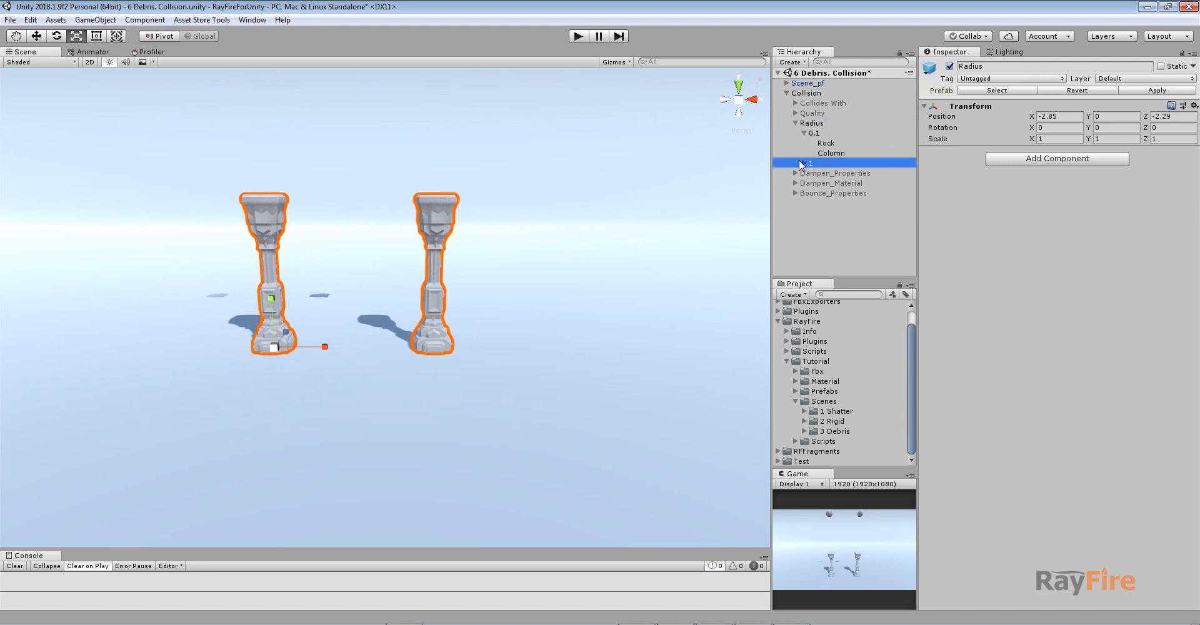
pyautogui.click(802, 163)
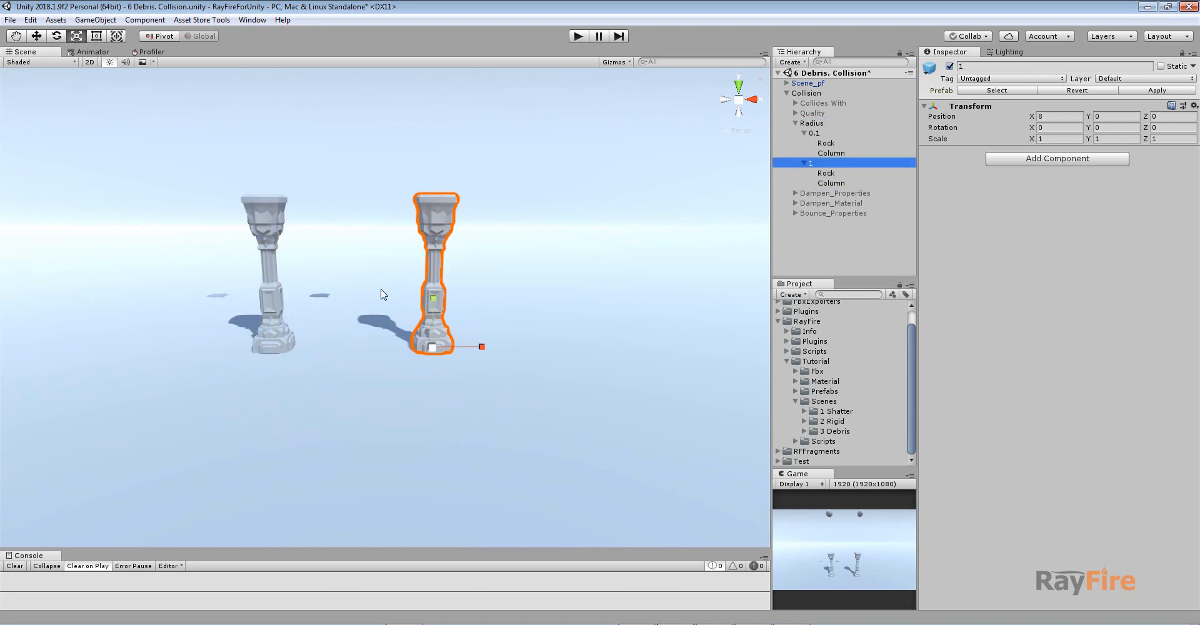
# - Compare the collision Radius Scale settings of the Rocks in the 0.1 and 1 groups
pyautogui.moveTo(368, 270); pyautogui.dragTo(378, 294, button='middle')
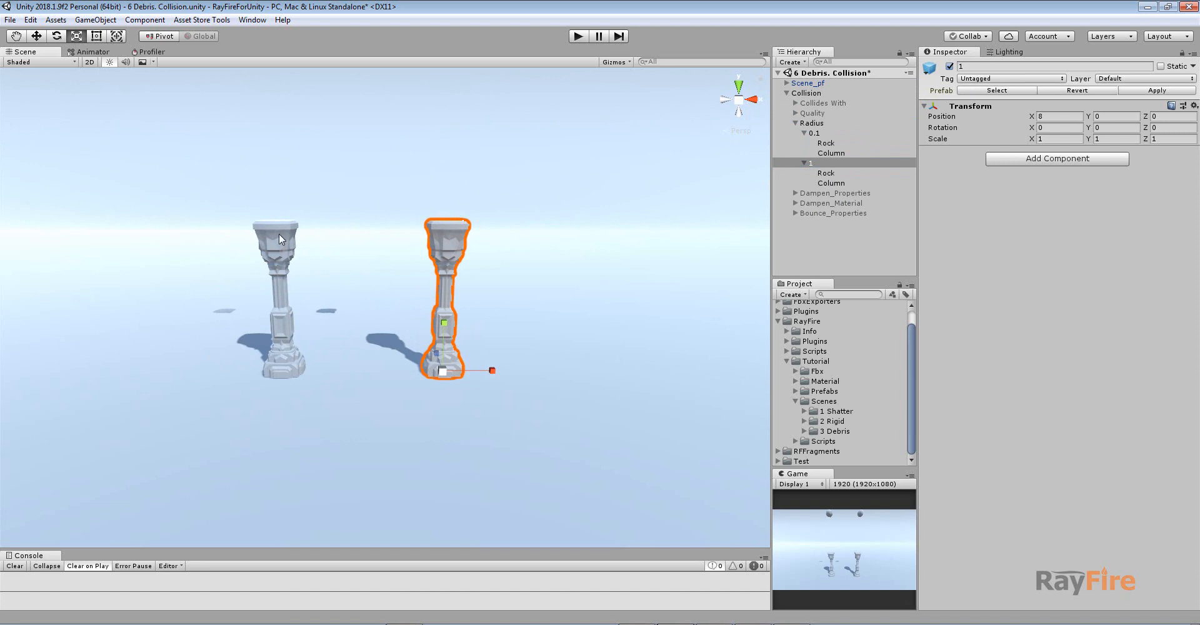
pyautogui.moveTo(278, 234); pyautogui.dragTo(327, 318, button='middle')
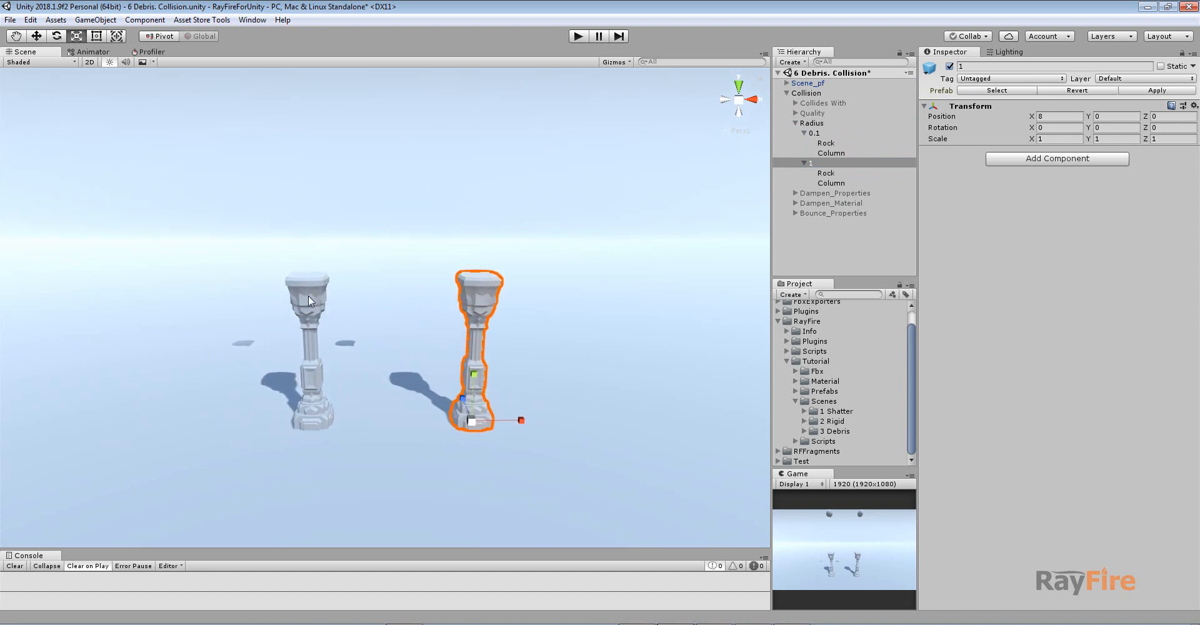
pyautogui.click(824, 144)
pyautogui.click(826, 174)
pyautogui.click(831, 144)
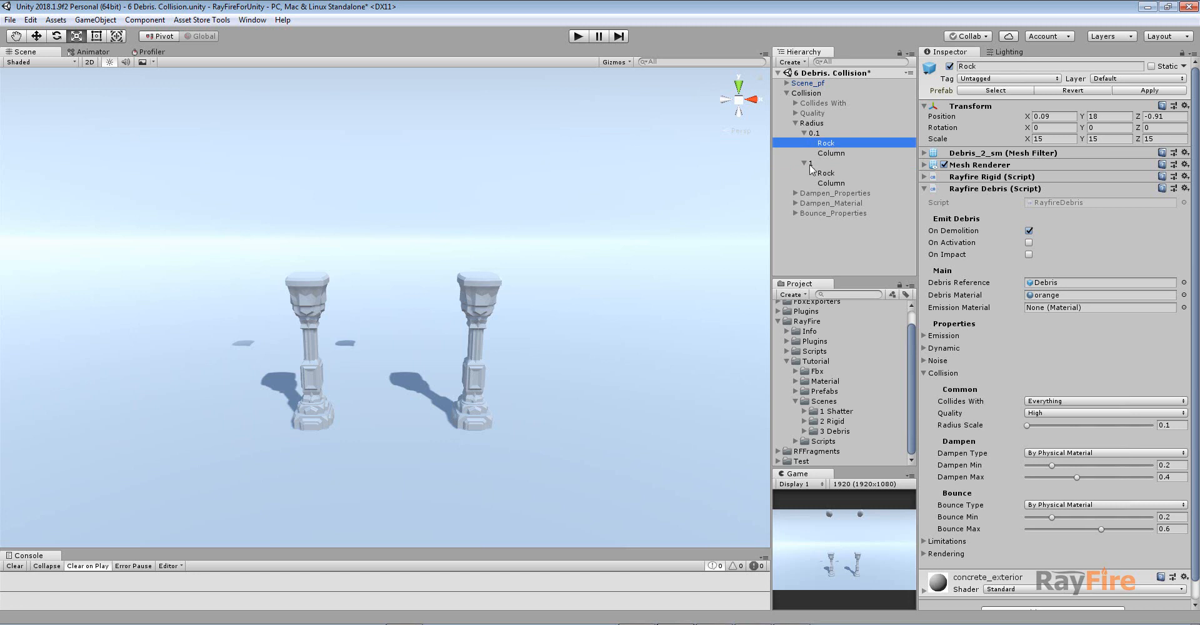
pyautogui.click(810, 164)
# - Run the simulation and pause it once the rocks have shattered, with both columns and their debris in close view
pyautogui.click(580, 39)
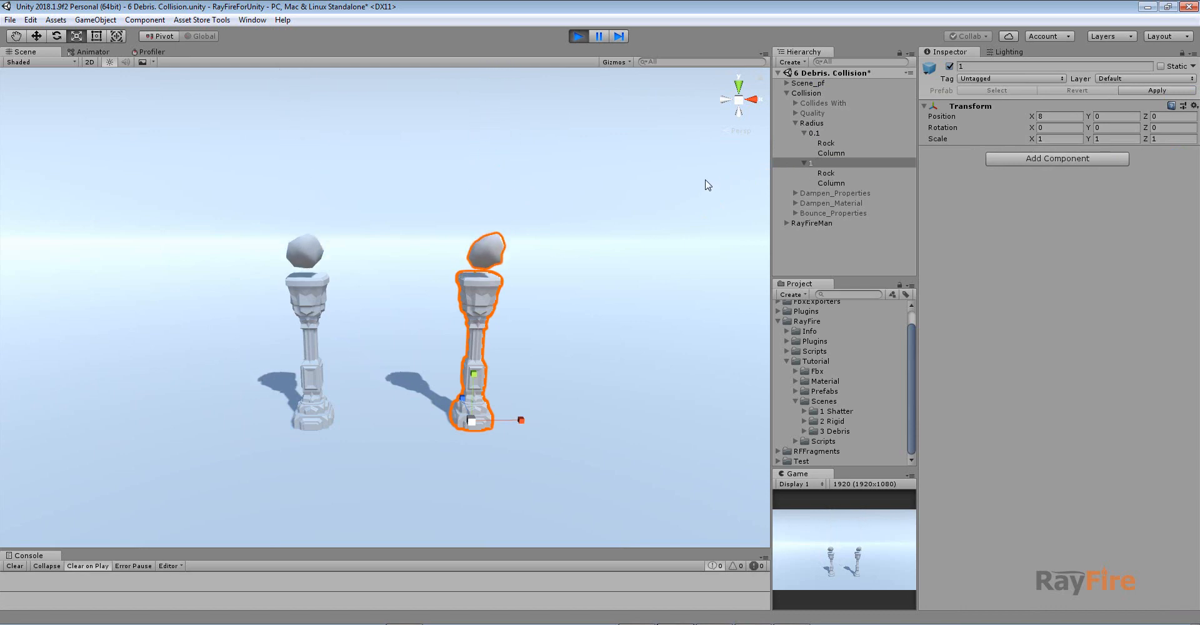
pyautogui.click(597, 38)
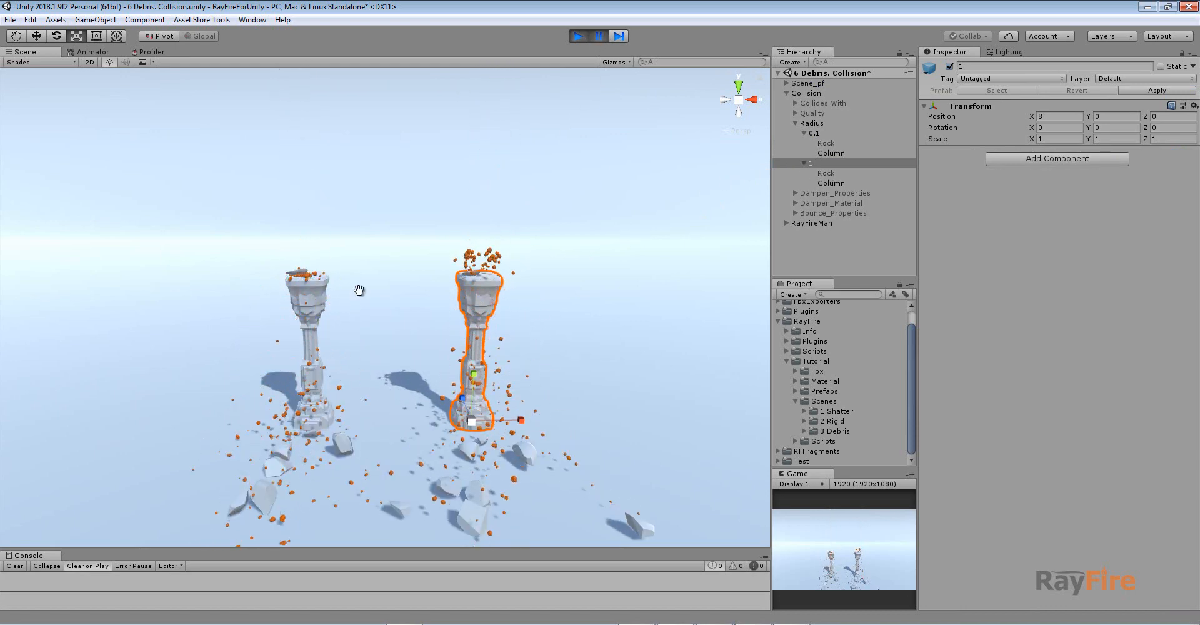
pyautogui.moveTo(359, 290); pyautogui.dragTo(373, 212, button='middle')
pyautogui.scroll(5, 373, 212)
pyautogui.keyDown('alt'); pyautogui.moveTo(359, 303); pyautogui.dragTo(352, 216); pyautogui.keyUp('alt')
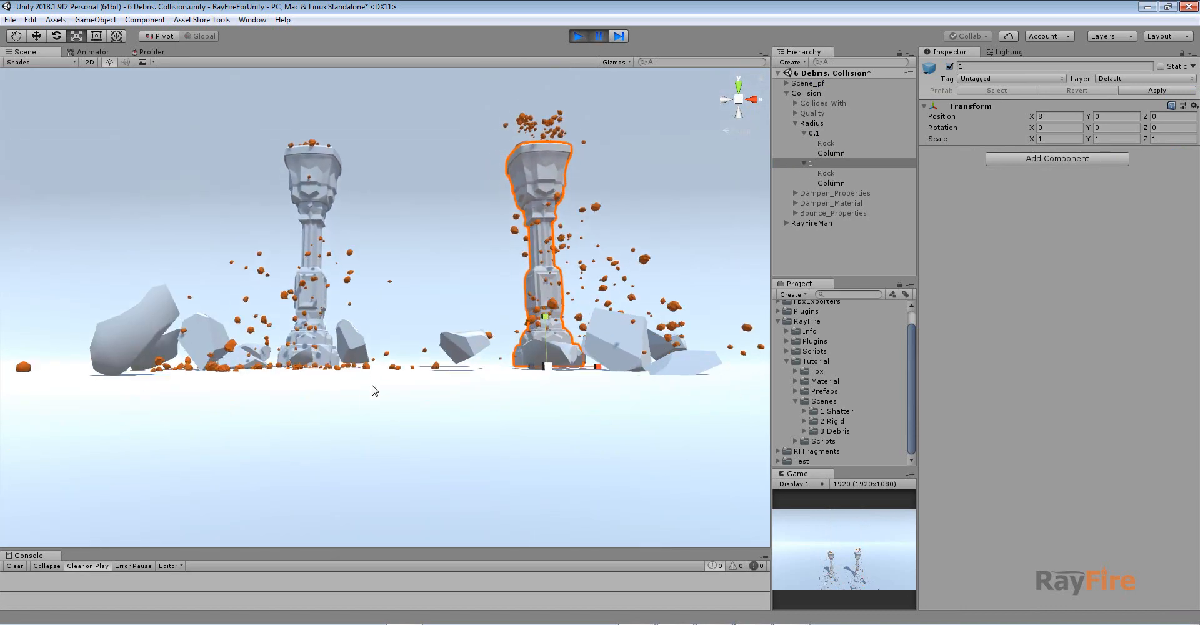
# - Select the Rock_fr_8_debris particle system under the 0.1 group's rock fragment and expand its Collision module
pyautogui.click(367, 368)
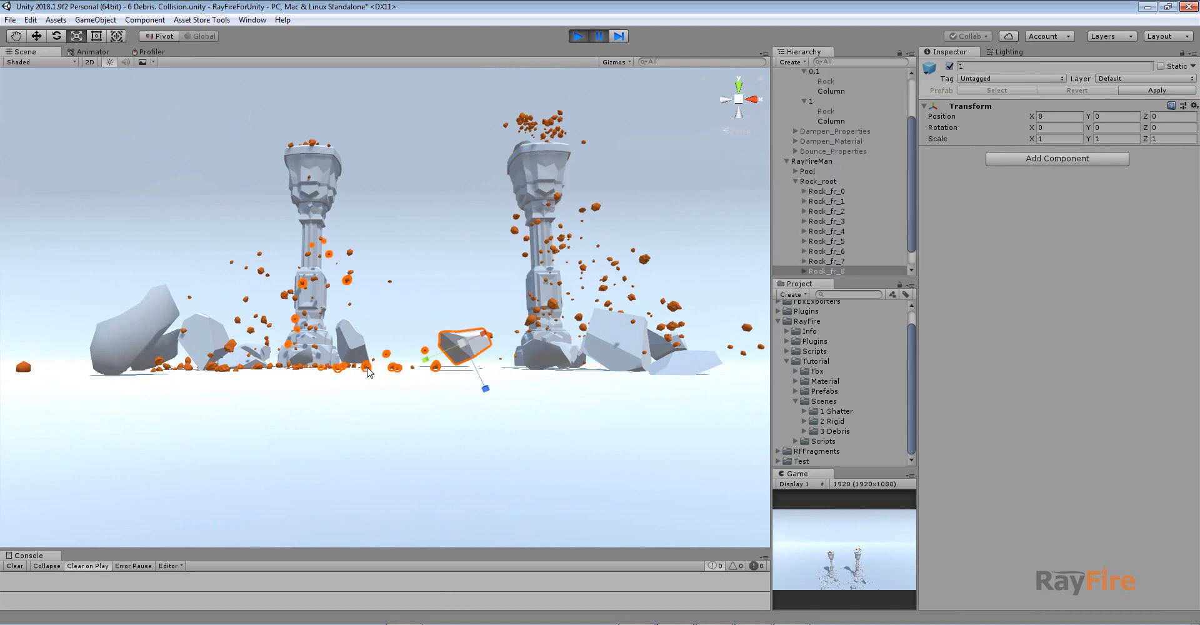
pyautogui.click(805, 271)
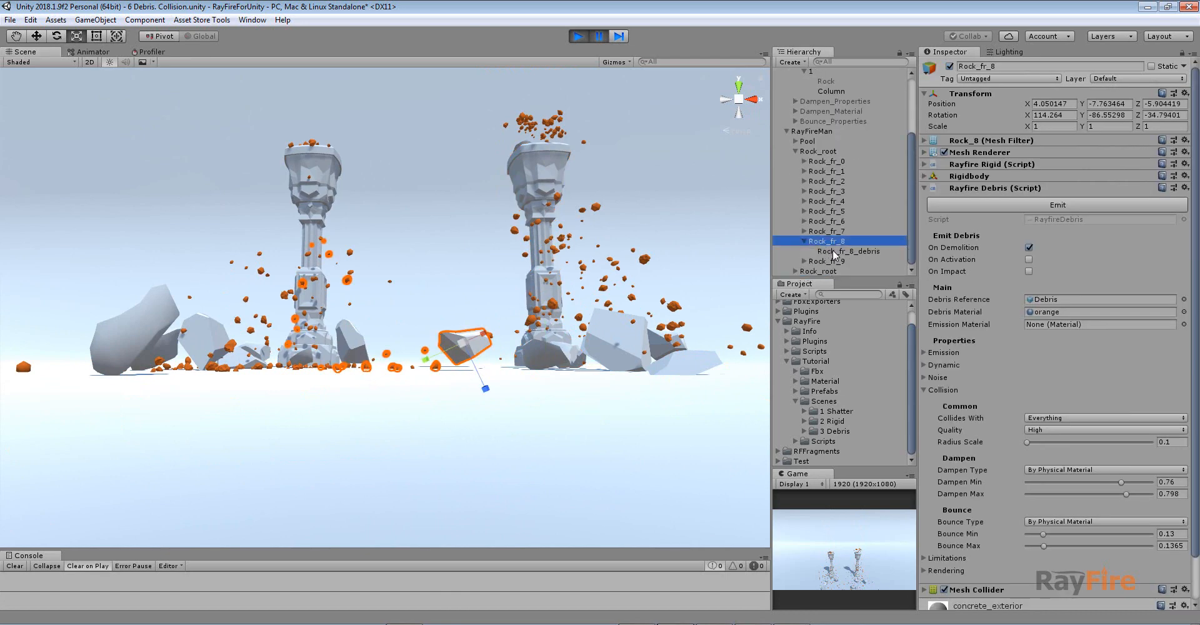
pyautogui.click(835, 251)
pyautogui.scroll(-6, 967, 256)
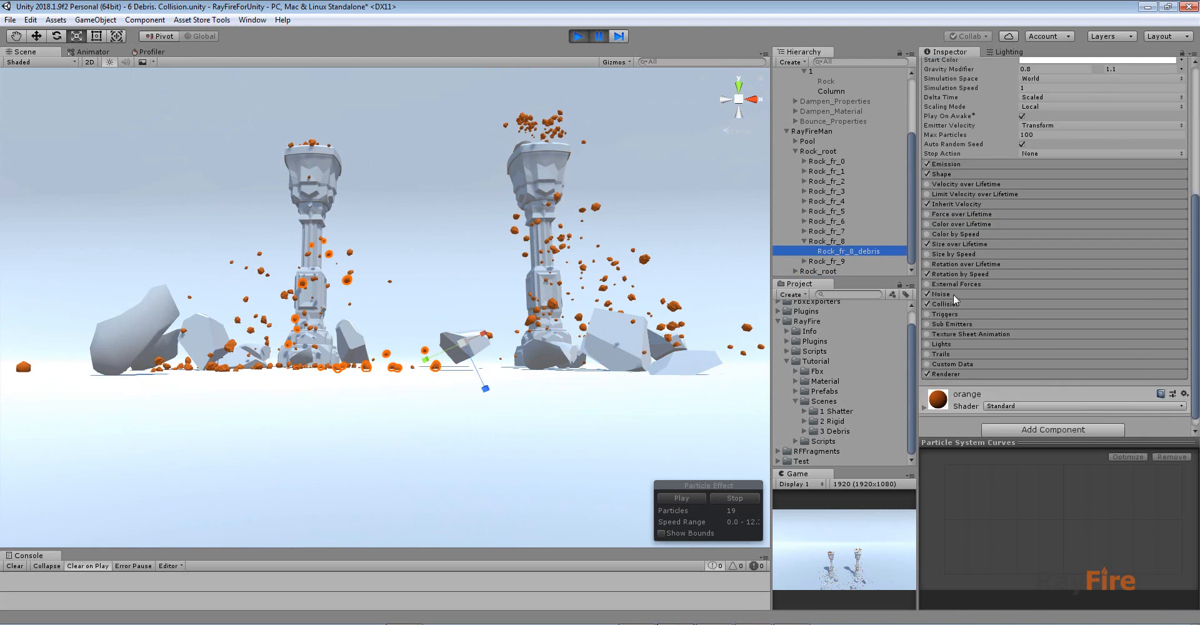
pyautogui.click(948, 305)
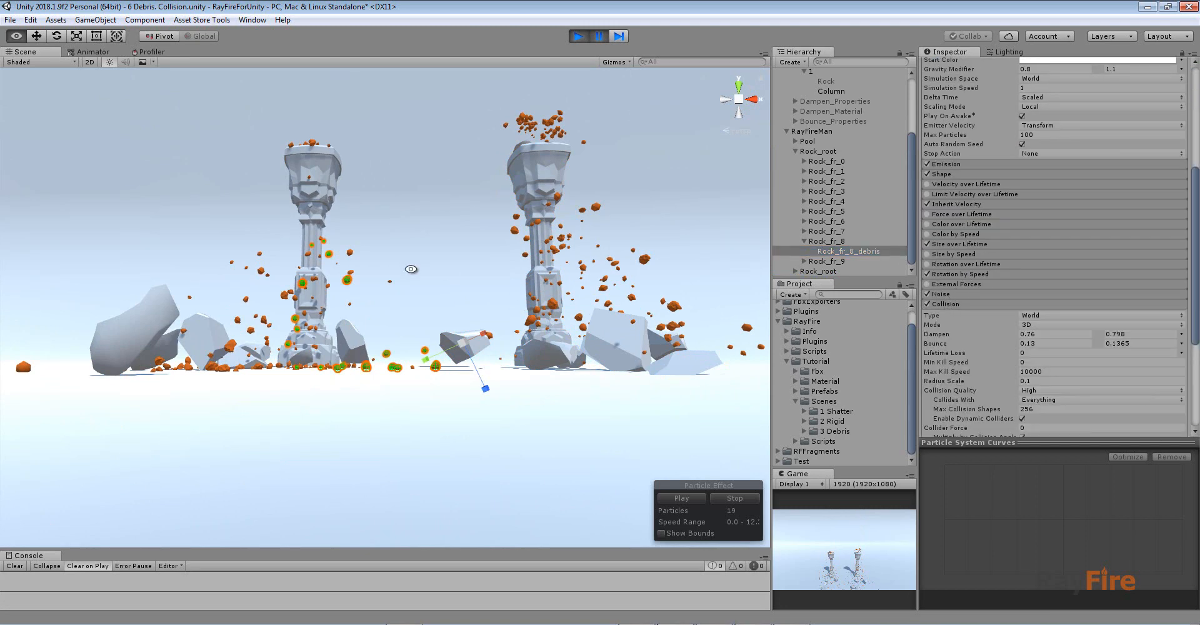
# - Examine up close how the collision spheres of the 0.1 radius debris fit the particles
pyautogui.keyDown('alt'); pyautogui.moveTo(410, 267); pyautogui.dragTo(380, 306); pyautogui.keyUp('alt')
pyautogui.moveTo(380, 306); pyautogui.dragTo(384, 291, button='middle')
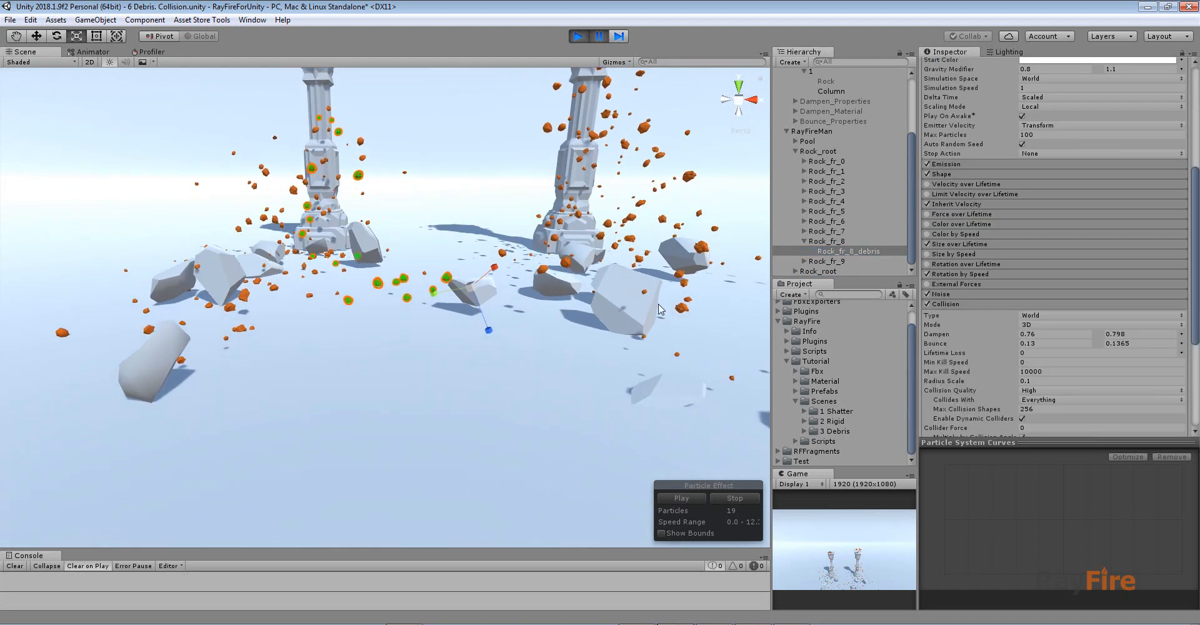
pyautogui.scroll(10, 373, 288)
pyautogui.moveTo(360, 218); pyautogui.dragTo(380, 351, button='middle')
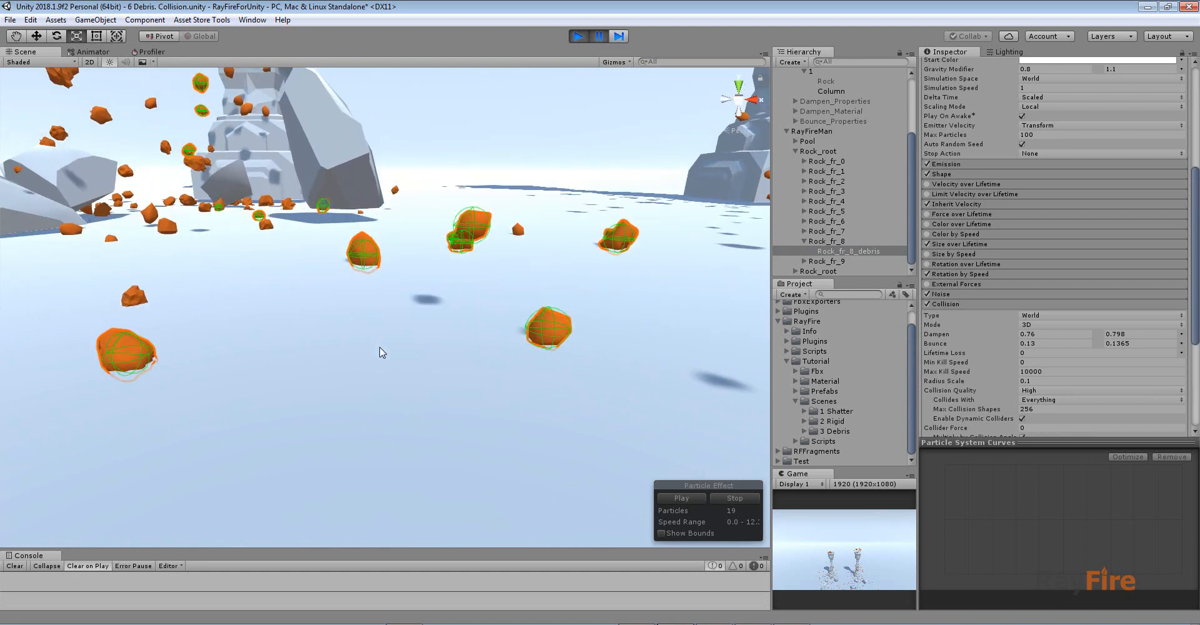
pyautogui.scroll(6, 540, 289)
pyautogui.moveTo(540, 288); pyautogui.dragTo(494, 370, button='middle')
pyautogui.scroll(-7, 548, 354)
pyautogui.scroll(3, 594, 362)
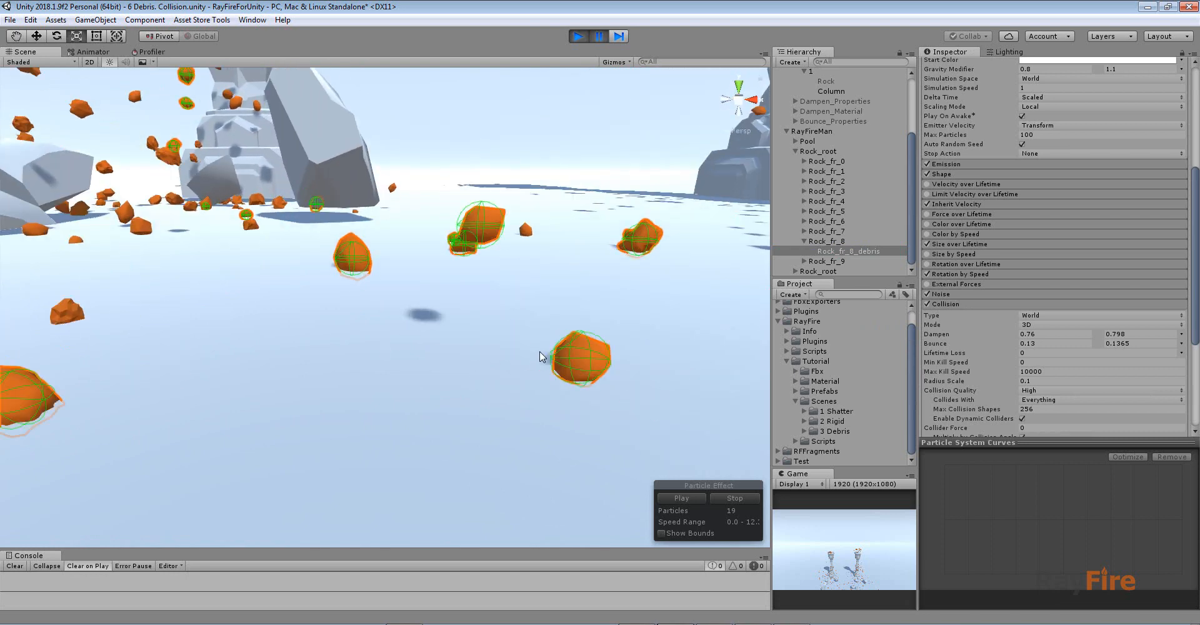
pyautogui.scroll(-4, 613, 362)
pyautogui.moveTo(609, 359); pyautogui.dragTo(525, 350, button='middle')
pyautogui.scroll(-5, 521, 331)
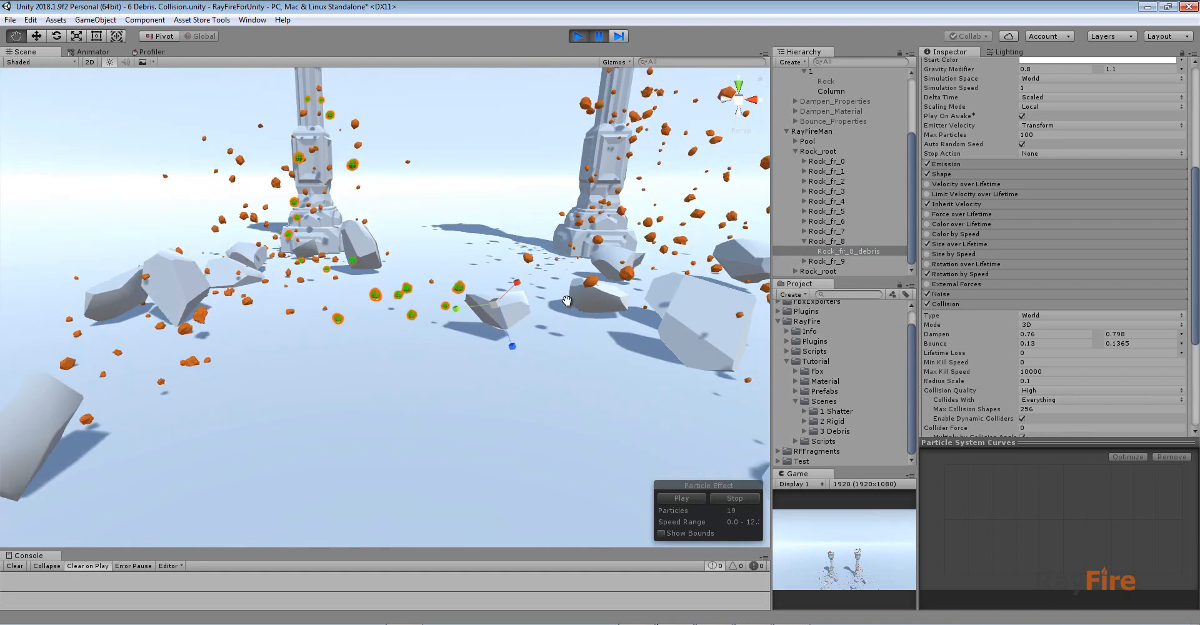
# - Select the Rock_fr_2_debris particle system from the radius 1 rock and expand its Collision module
pyautogui.moveTo(525, 309); pyautogui.dragTo(409, 348, button='middle')
pyautogui.click(340, 375)
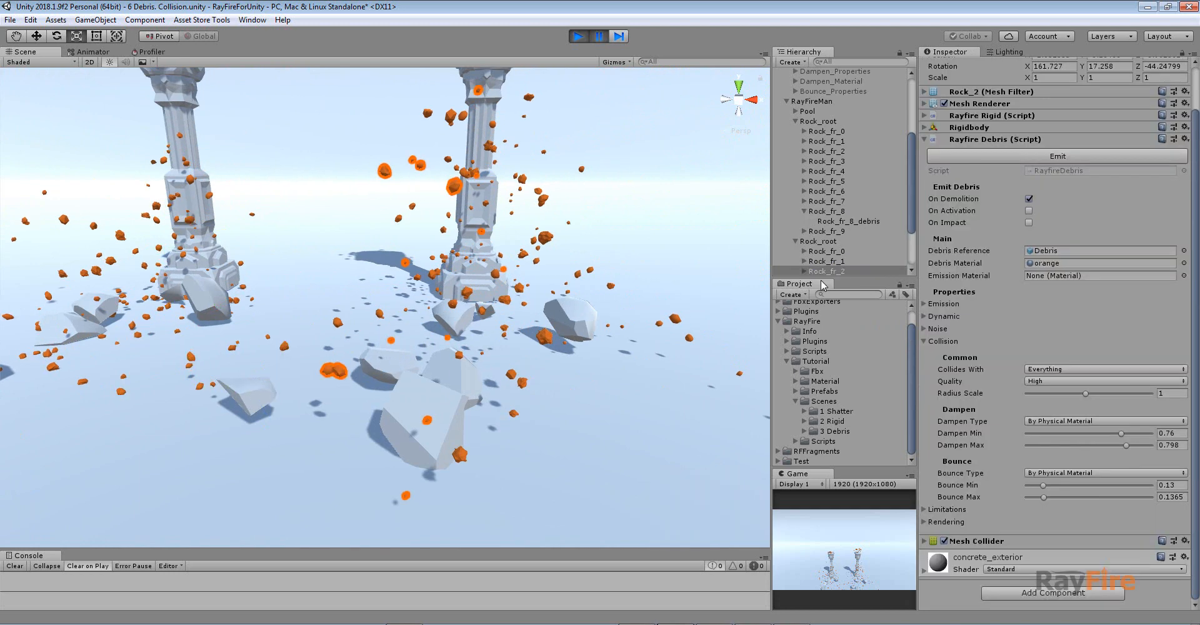
pyautogui.click(804, 271)
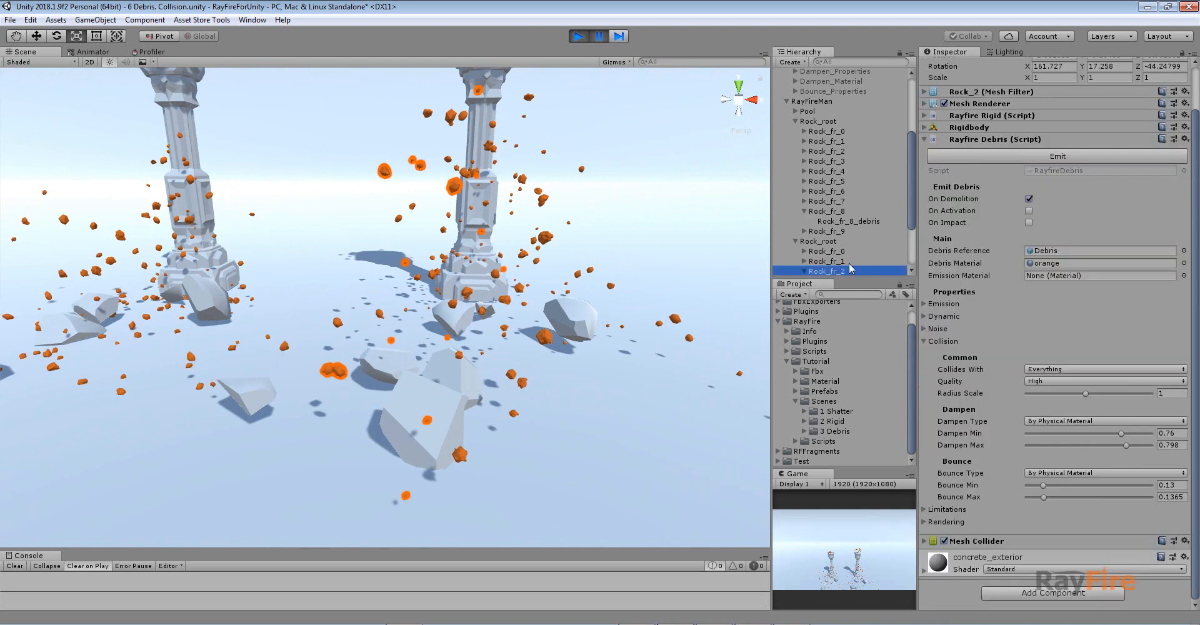
pyautogui.scroll(-3, 840, 250)
pyautogui.click(831, 200)
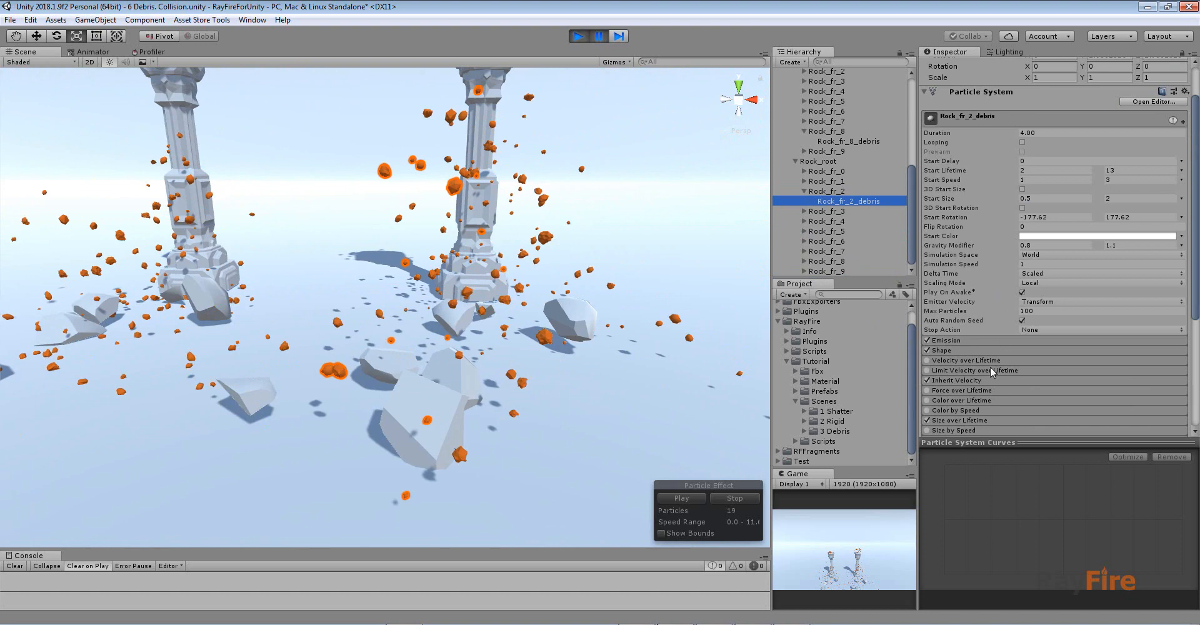
pyautogui.scroll(-3, 975, 387)
pyautogui.click(941, 294)
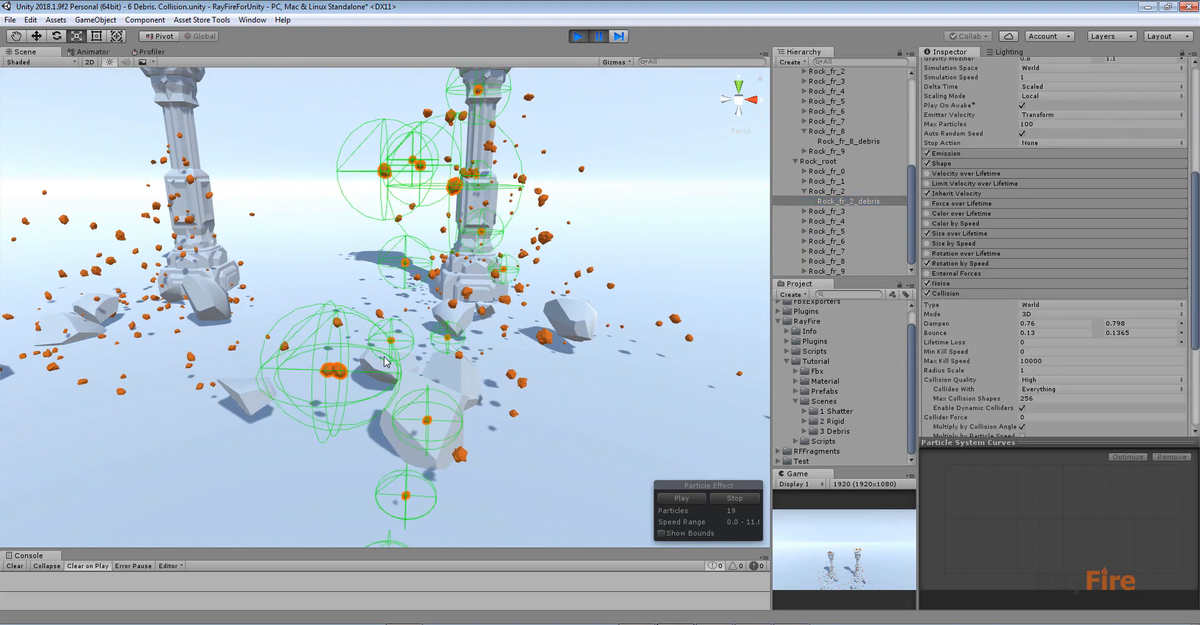
# - Examine the collision spheres around the radius 1 debris and their size relative to the particles, column and ground
pyautogui.scroll(3, 395, 305)
pyautogui.keyDown('alt'); pyautogui.moveTo(395, 300); pyautogui.dragTo(413, 266); pyautogui.keyUp('alt')
pyautogui.moveTo(458, 287); pyautogui.dragTo(413, 351, button='middle')
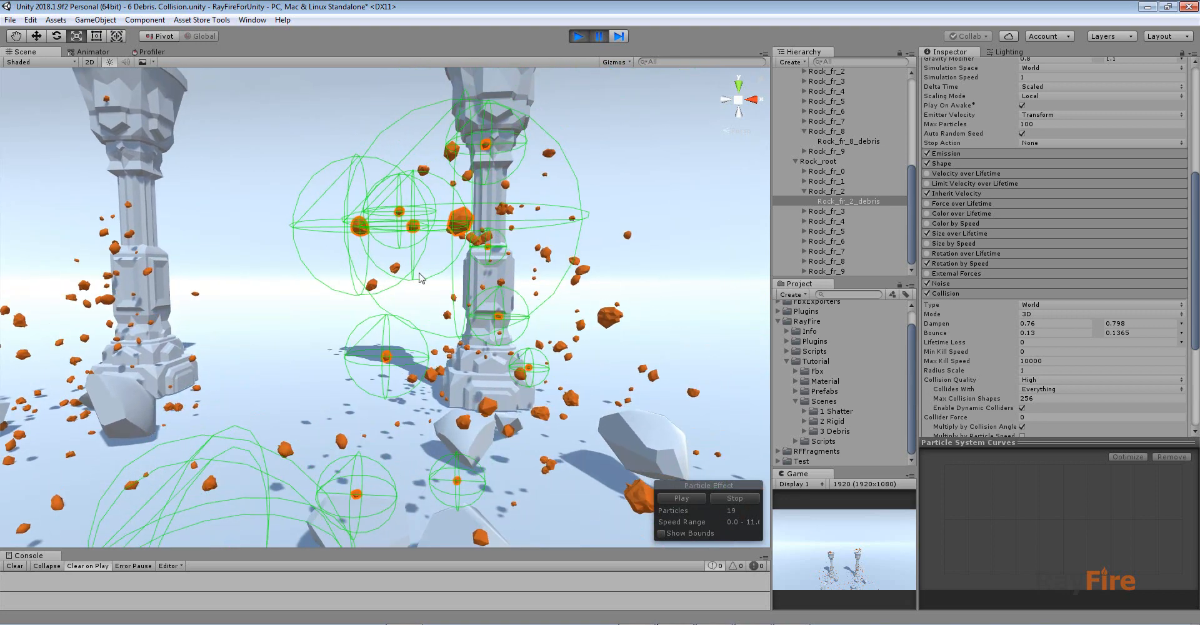
pyautogui.scroll(5, 457, 232)
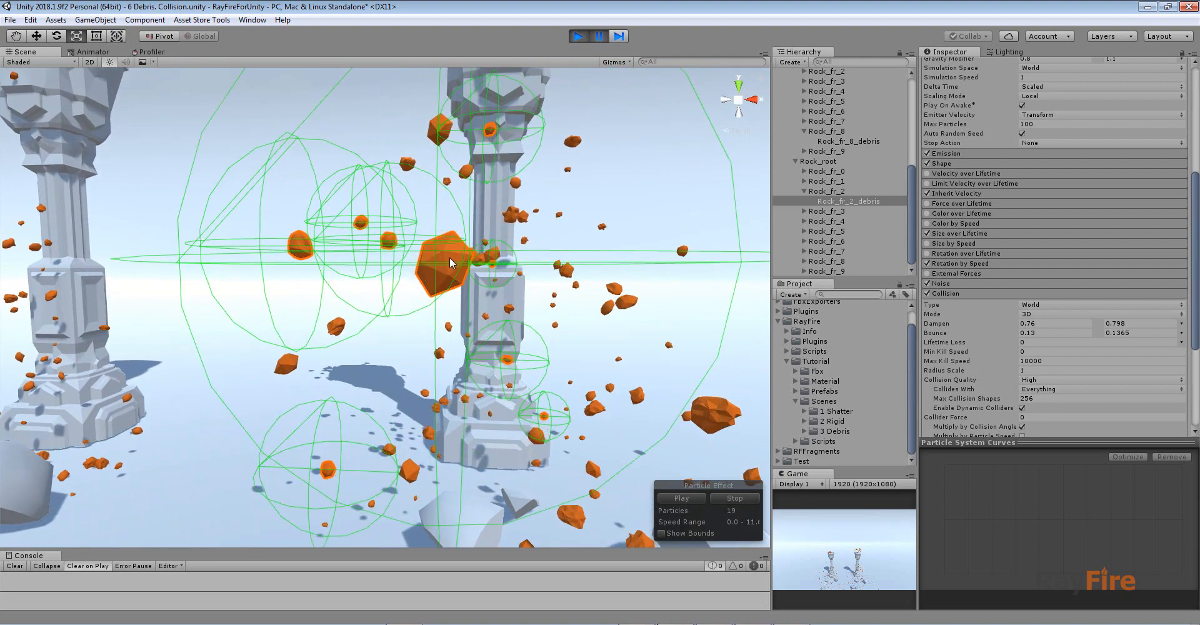
pyautogui.scroll(-3, 416, 371)
pyautogui.moveTo(423, 463); pyautogui.dragTo(380, 430, button='middle')
pyautogui.scroll(-3, 380, 429)
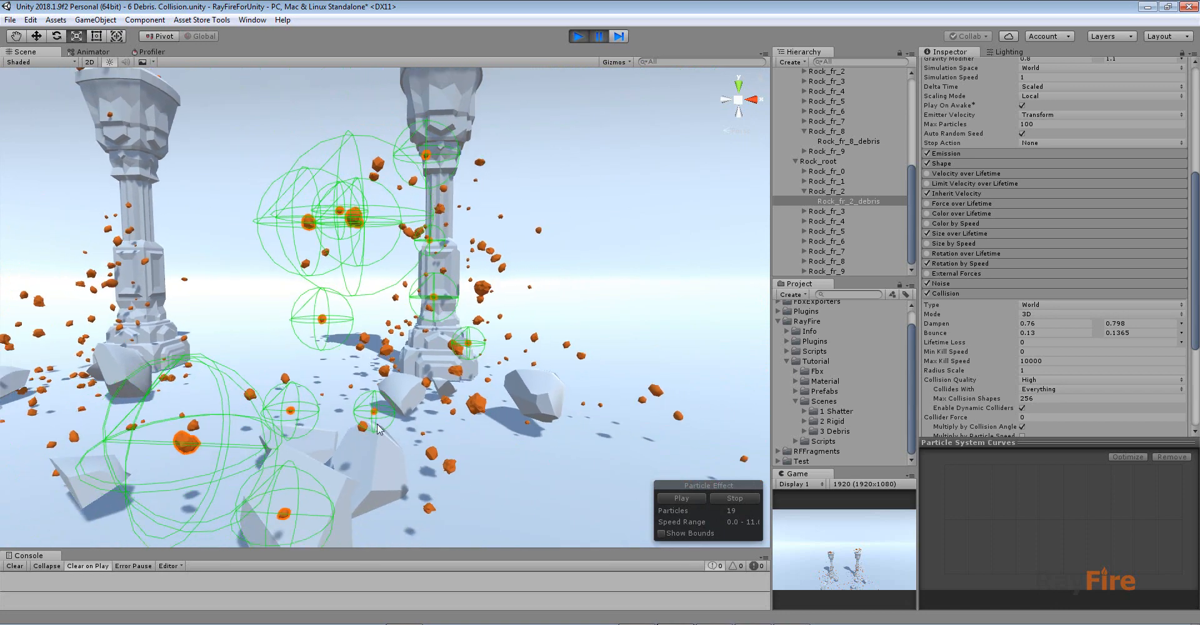
pyautogui.scroll(-2, 379, 430)
pyautogui.scroll(4, 407, 347)
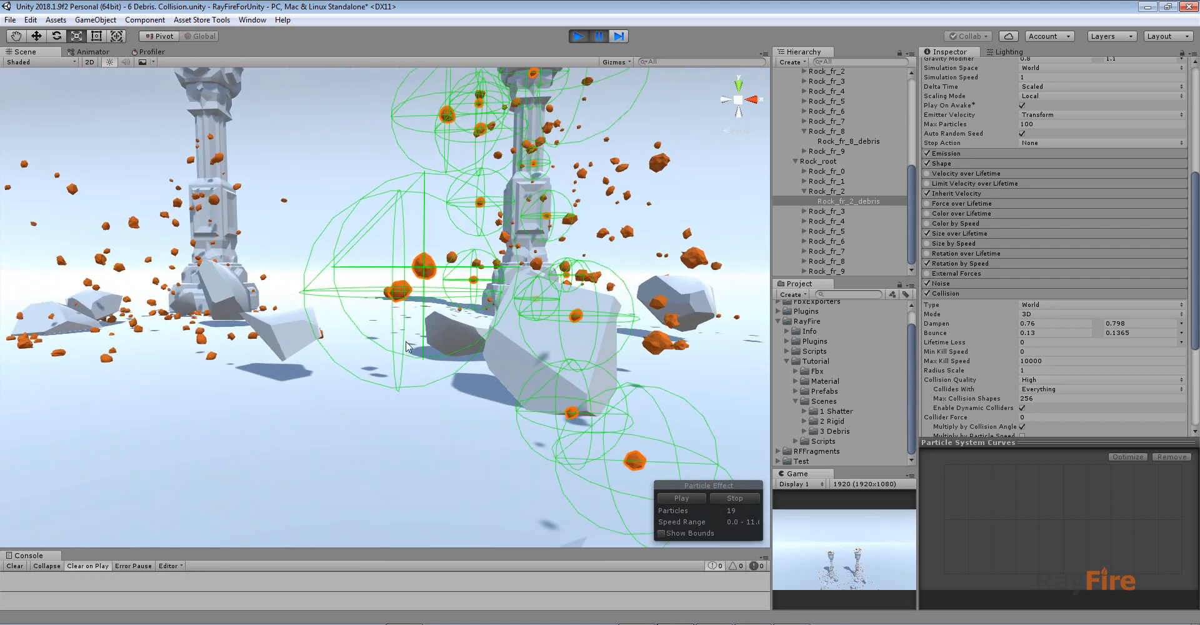
# - Inspect the radius 1 collision spheres at close range and against both columns from a distance
pyautogui.scroll(5, 407, 347)
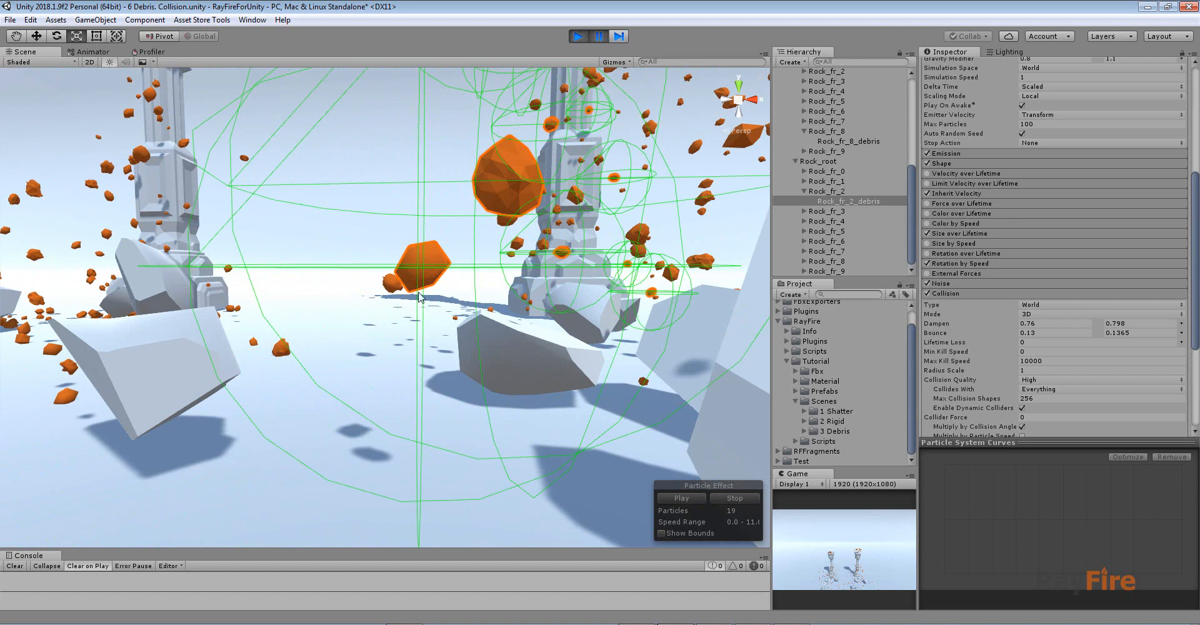
pyautogui.scroll(-8, 457, 344)
pyautogui.keyDown('alt'); pyautogui.moveTo(459, 325); pyautogui.dragTo(528, 367); pyautogui.keyUp('alt')
pyautogui.scroll(-3, 528, 367)
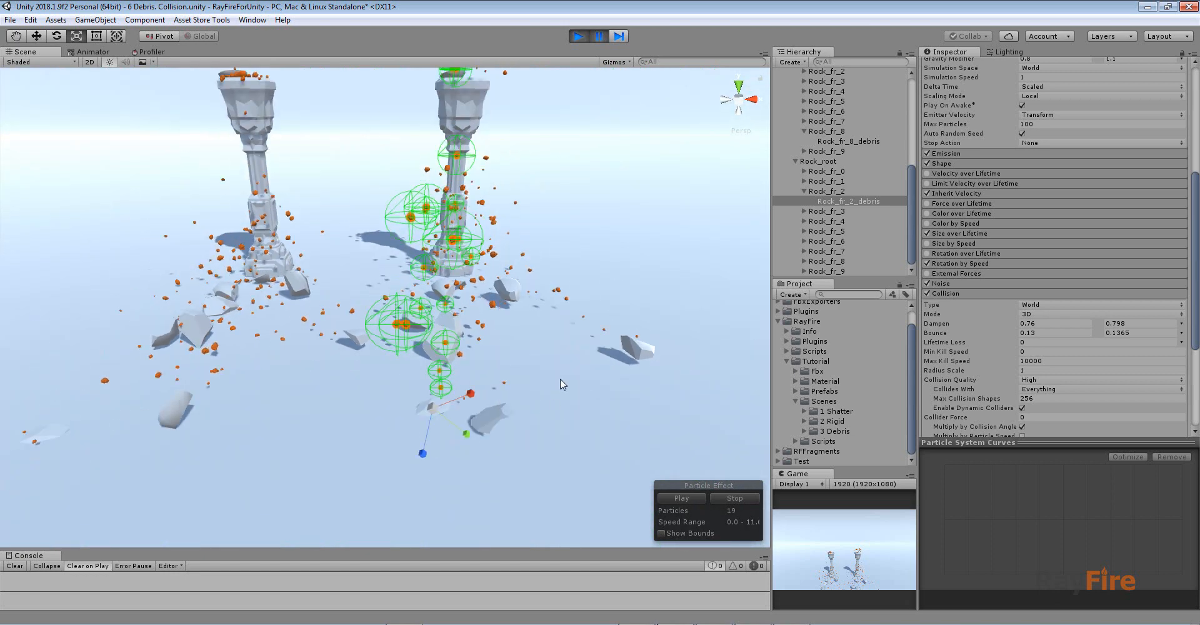
# - Resume the paused simulation, clear the selection to watch the debris settle around both columns, and stop playback
pyautogui.click(597, 37)
pyautogui.keyDown('alt'); pyautogui.moveTo(508, 265); pyautogui.dragTo(520, 357); pyautogui.keyUp('alt')
pyautogui.click(555, 241)
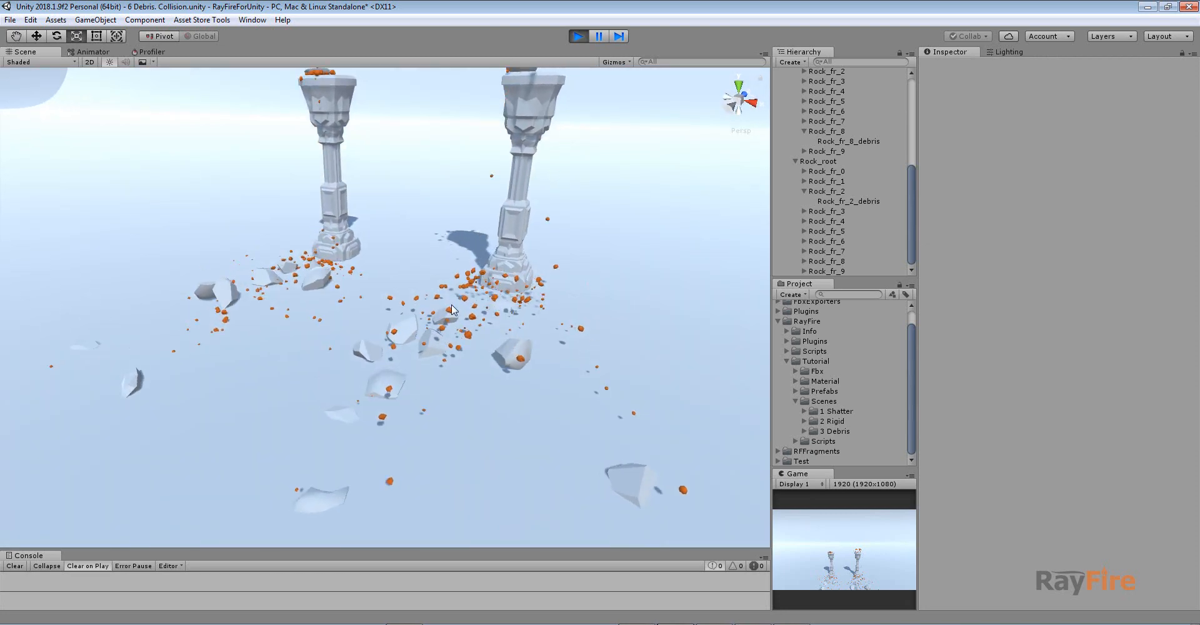
pyautogui.keyDown('alt'); pyautogui.moveTo(369, 338); pyautogui.dragTo(466, 341); pyautogui.keyUp('alt')
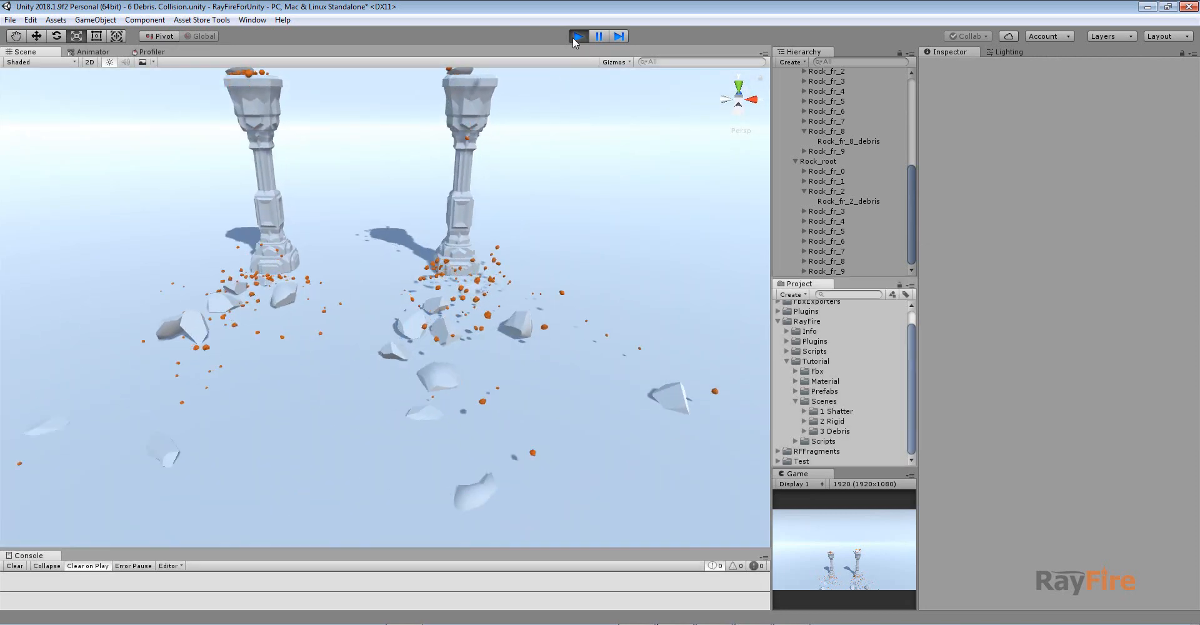
pyautogui.click(574, 36)
# - Deactivate the Radius group and activate the Dampen_Properties group
pyautogui.click(813, 123)
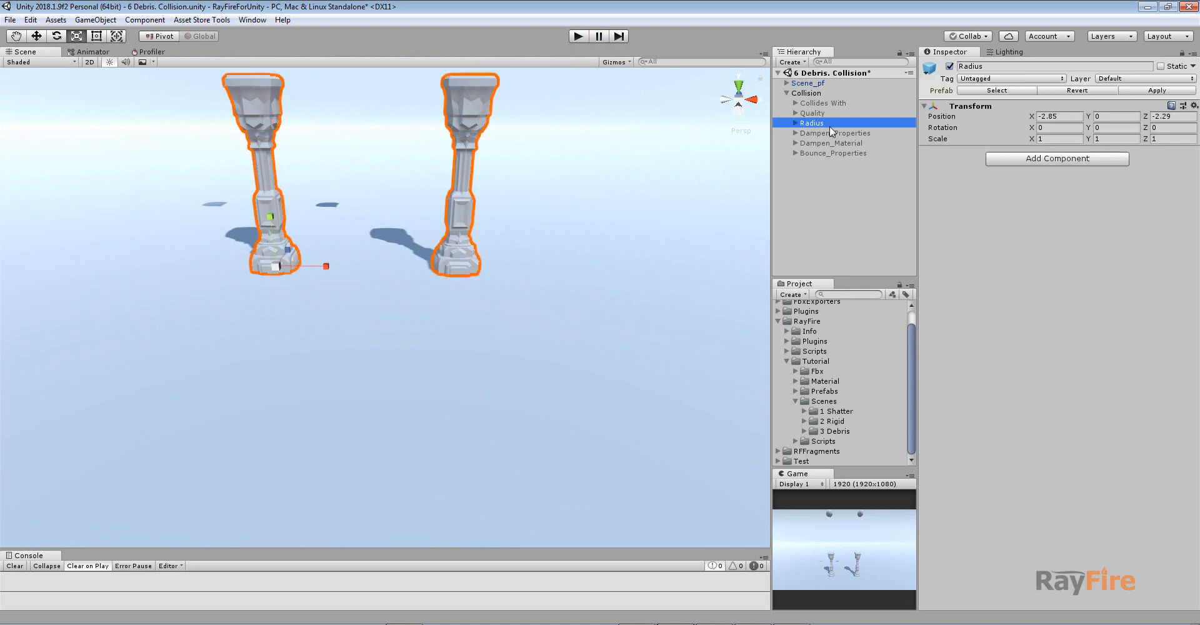
pyautogui.click(949, 66)
pyautogui.press('Down')
pyautogui.click(949, 66)
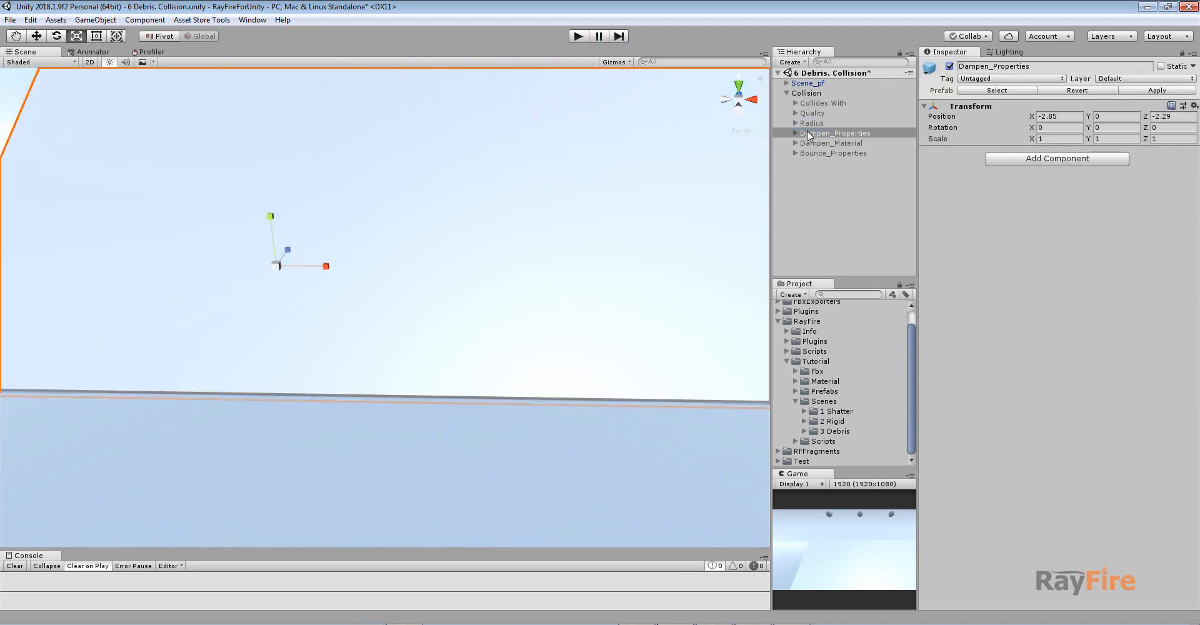
# - Expand Dampen_Properties and its 0-0.1, 0,8-0.9 and 0.1-0.9 subgroups, and frame the 0-0.1 group's Rock in the scene
pyautogui.click(795, 133)
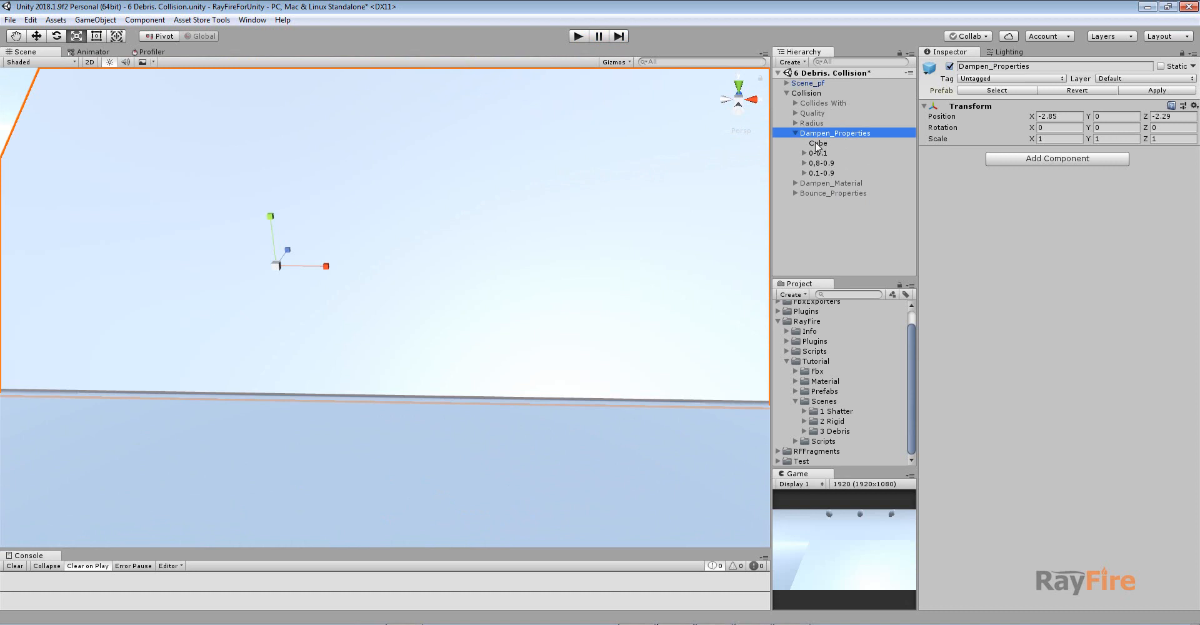
pyautogui.click(803, 153)
pyautogui.click(825, 163)
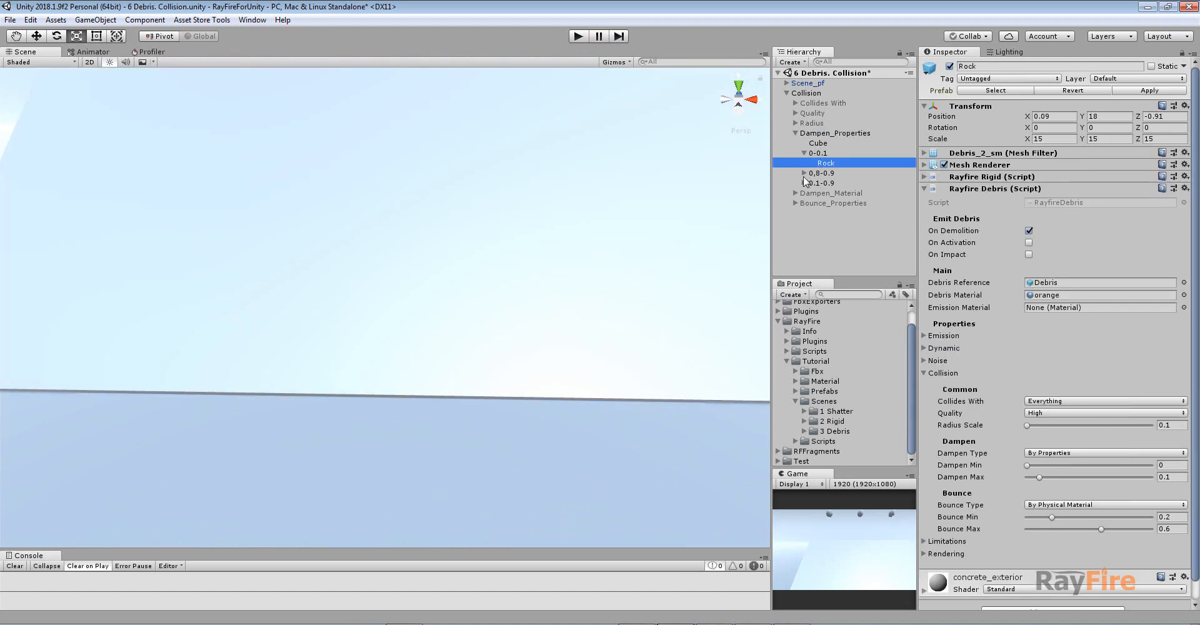
pyautogui.click(805, 173)
pyautogui.click(805, 193)
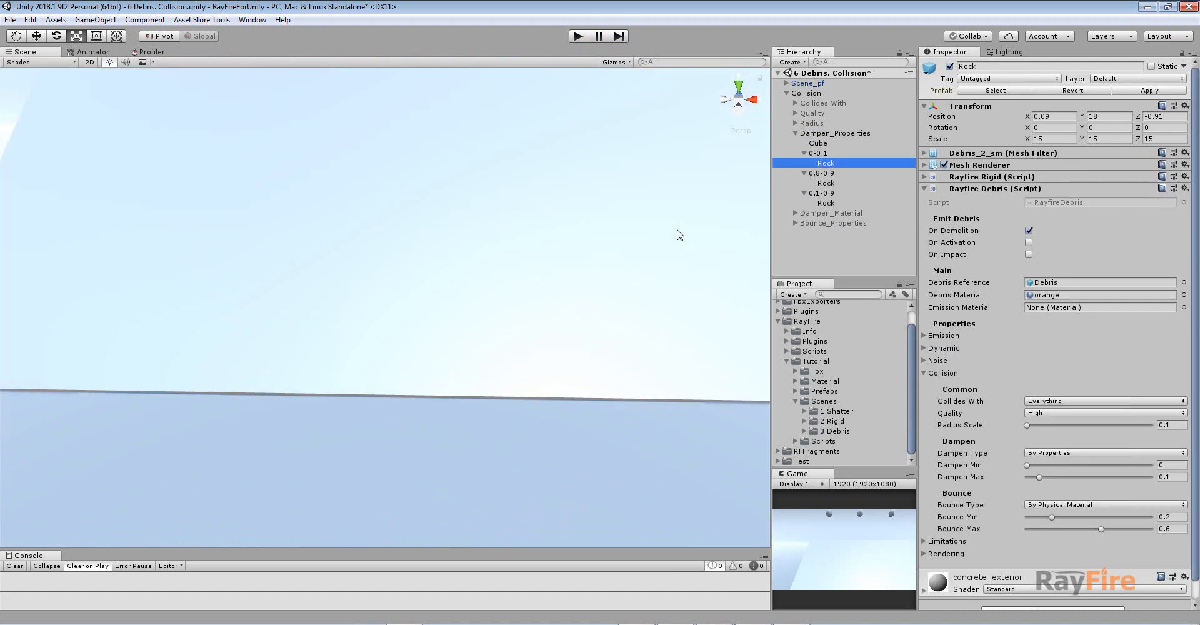
pyautogui.press('f')
# - Review the Dampen Type options and the Dampen Min and Dampen Max values of the 0-0.1 group's Rock
pyautogui.click(1045, 455)
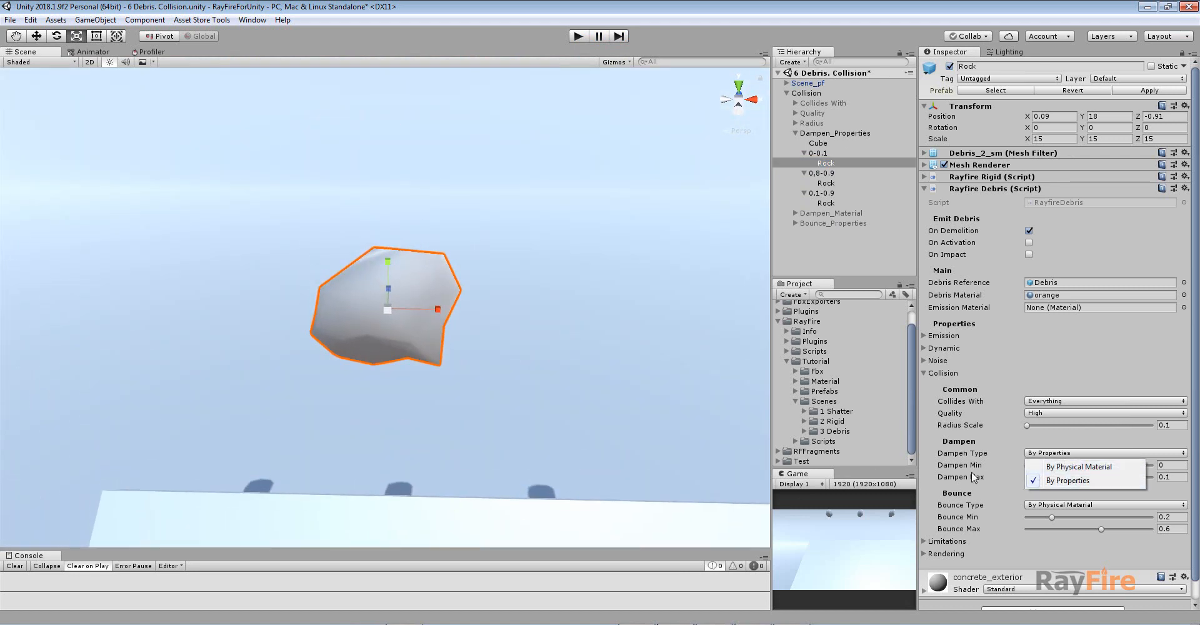
pyautogui.click(946, 467)
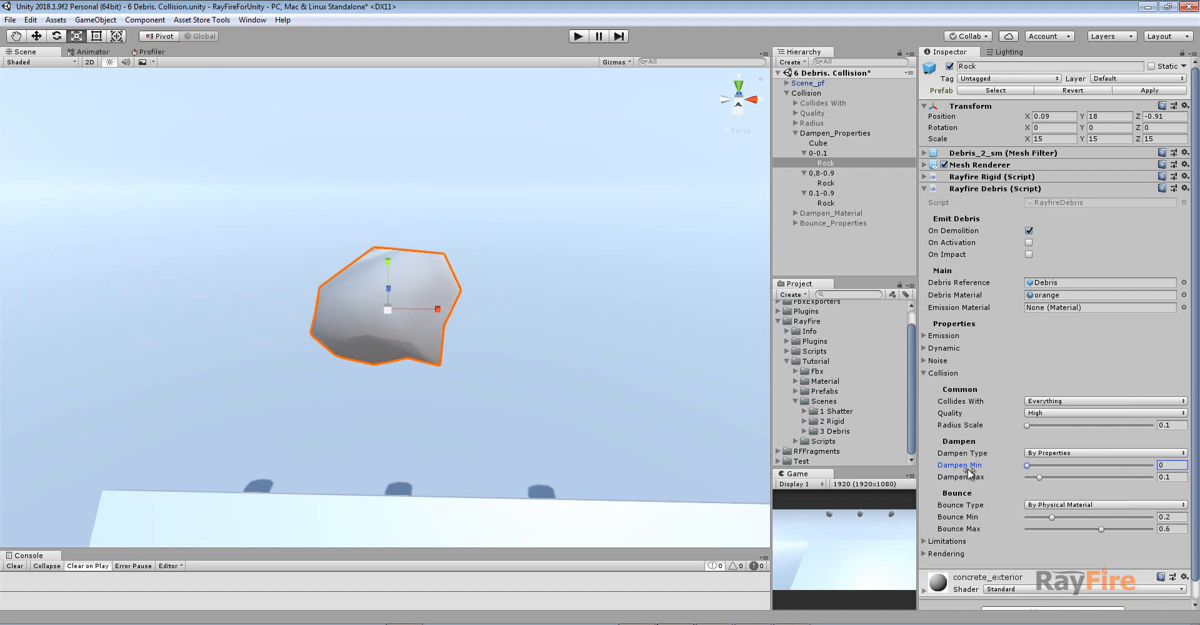
pyautogui.click(1027, 454)
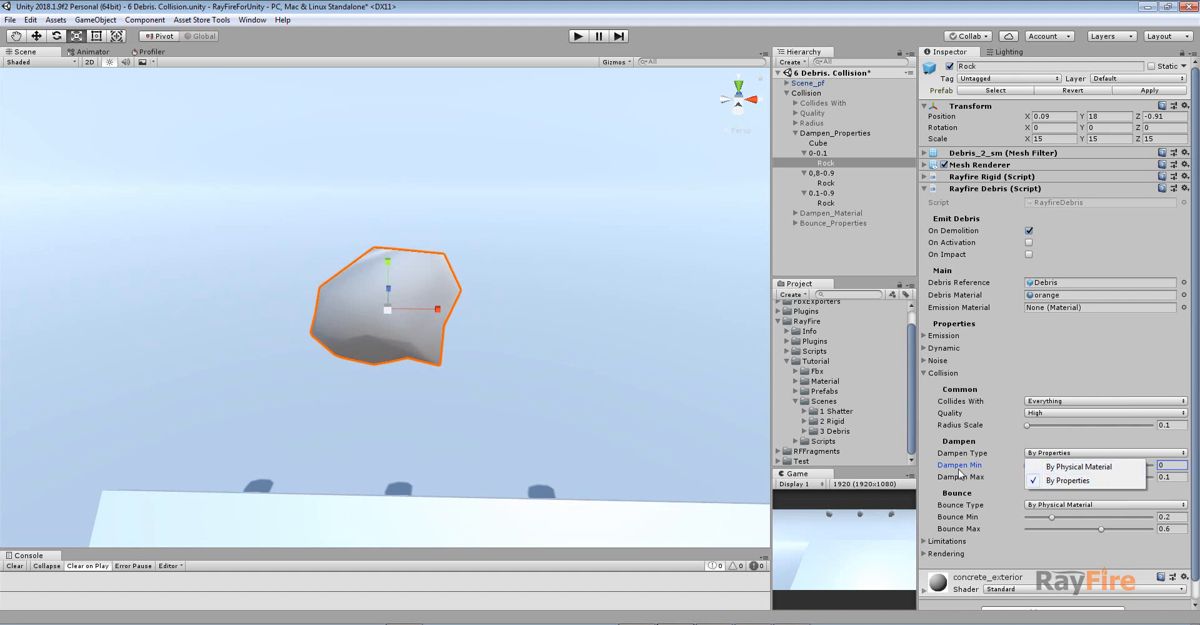
pyautogui.click(1095, 452)
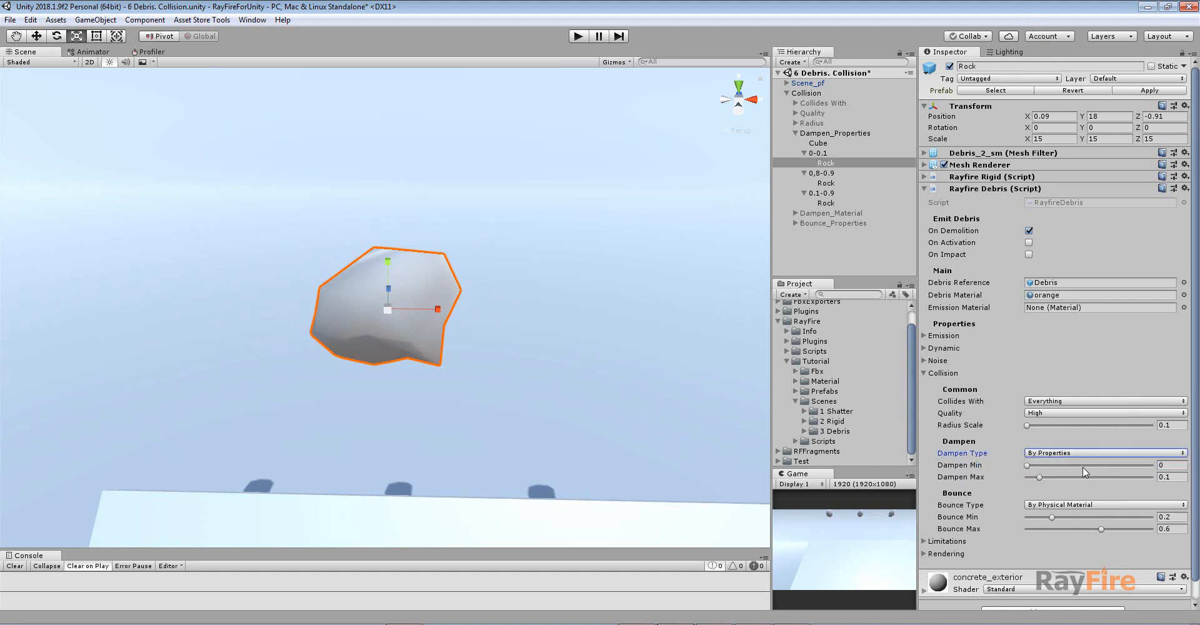
pyautogui.click(1179, 465)
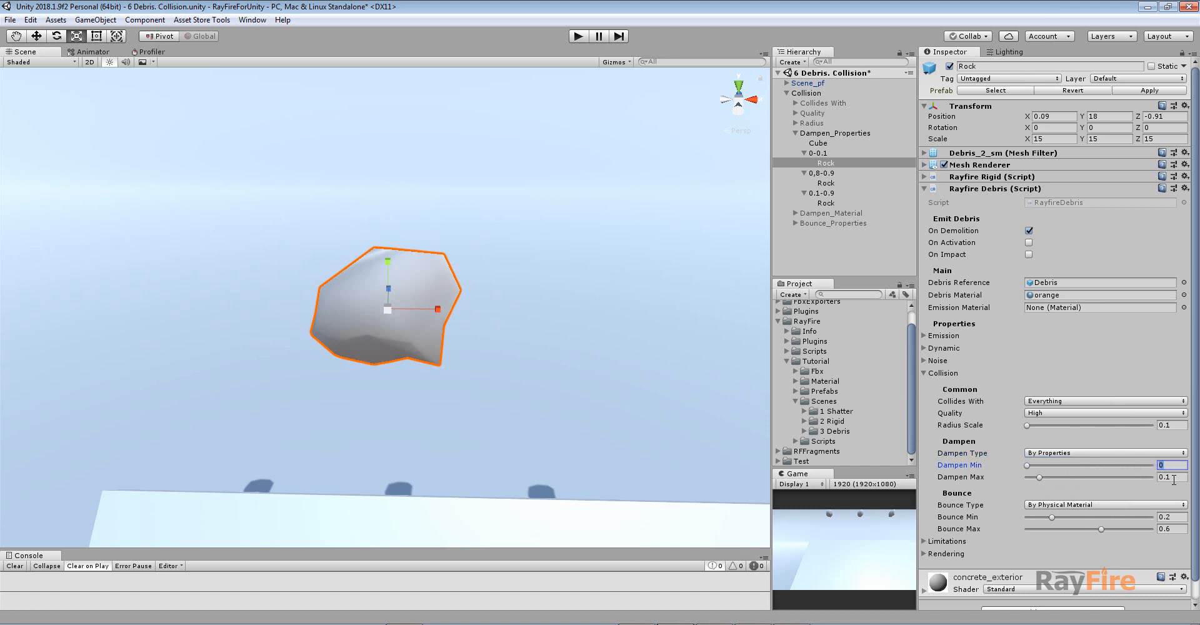
# - Select the rocks of the 0,8-0.9 and 0.1-0.9 groups in turn and review their Dampen Min and Max values
pyautogui.scroll(-8, 459, 359)
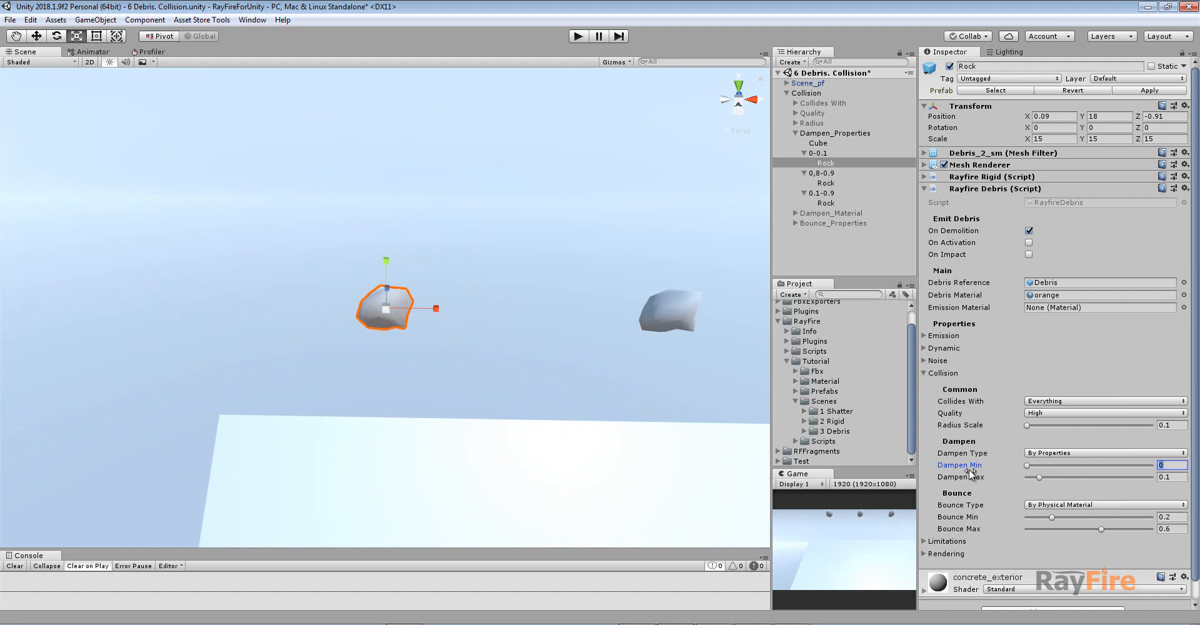
pyautogui.moveTo(610, 375); pyautogui.dragTo(479, 238, button='middle')
pyautogui.scroll(-6, 480, 301)
pyautogui.click(483, 226)
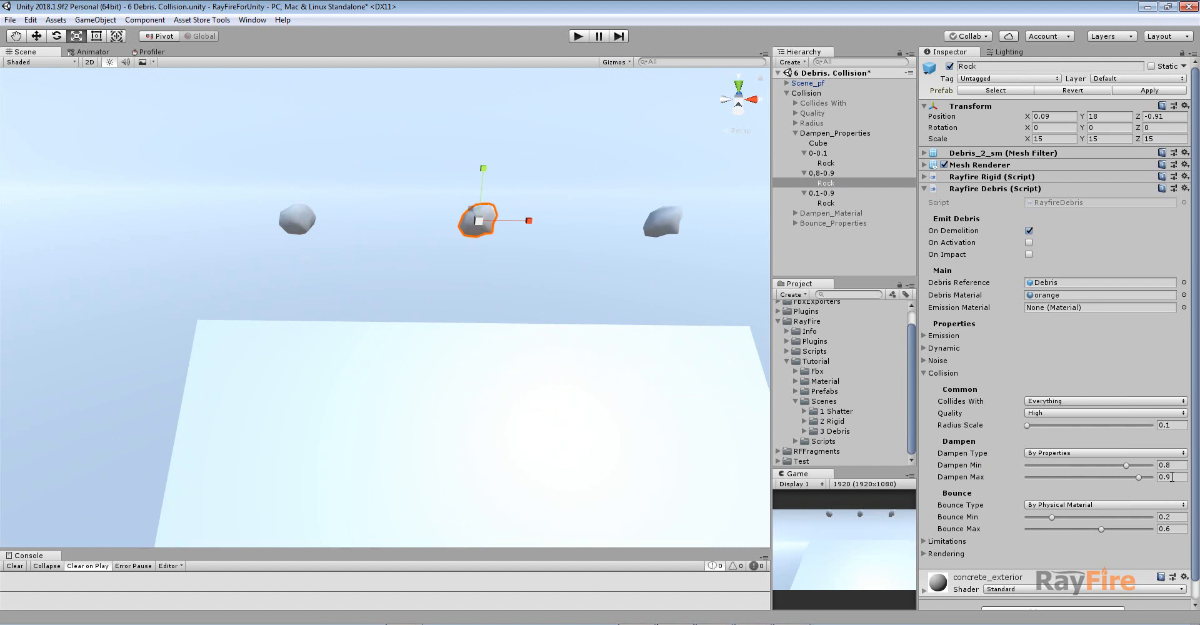
pyautogui.click(830, 203)
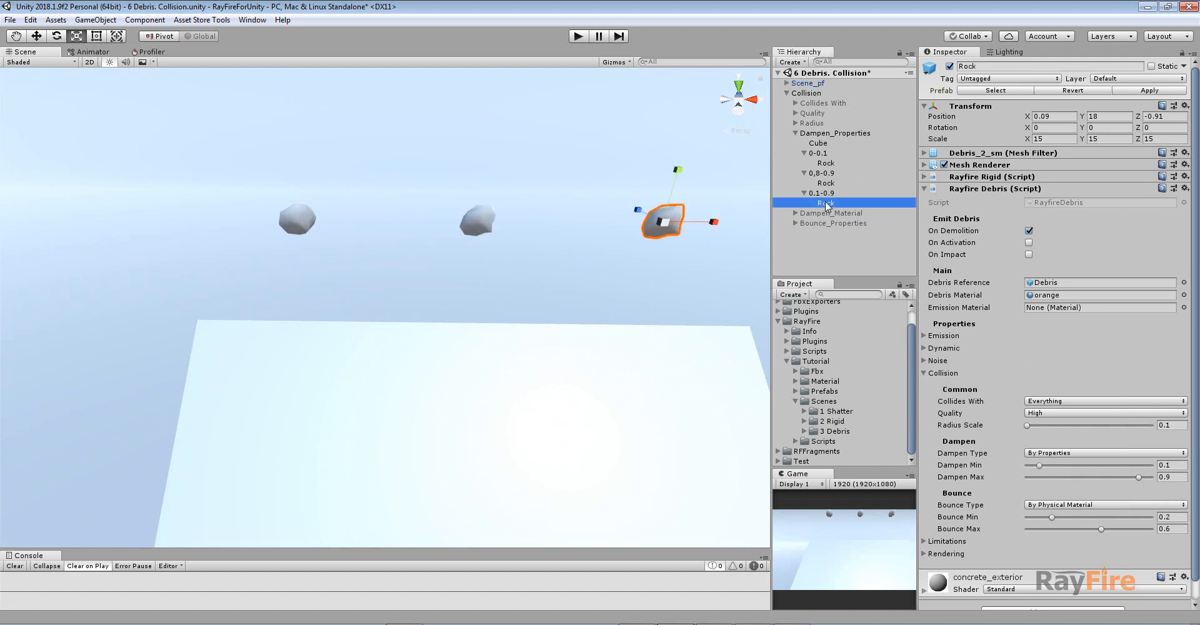
pyautogui.click(1175, 465)
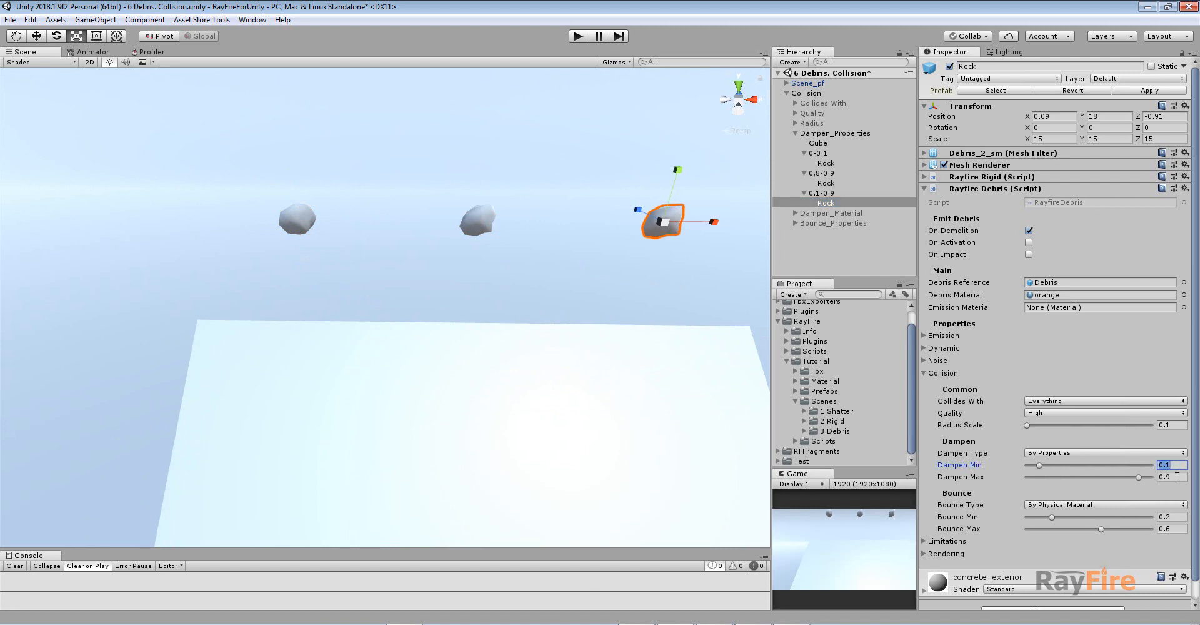
pyautogui.click(1175, 477)
pyautogui.click(1177, 464)
# - Frame the three rocks above the sloped slab, run the simulation to compare how dampening affects their debris, and stop it
pyautogui.scroll(-4, 560, 456)
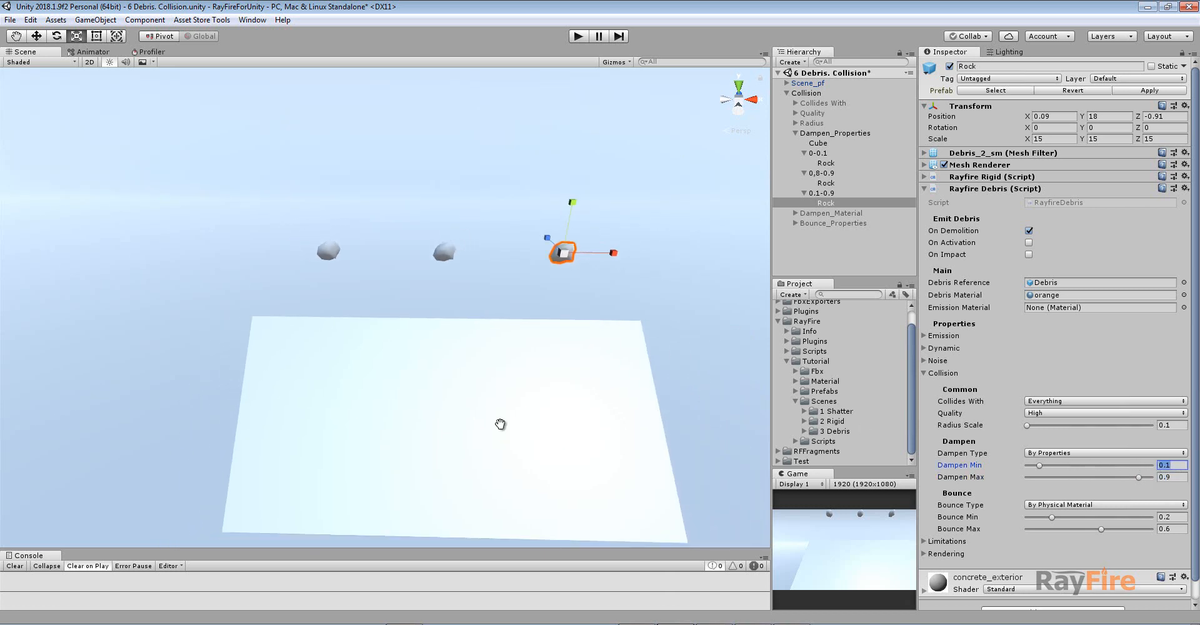
pyautogui.moveTo(501, 424); pyautogui.dragTo(419, 311, button='middle')
pyautogui.keyDown('alt'); pyautogui.moveTo(418, 311); pyautogui.dragTo(327, 252); pyautogui.keyUp('alt')
pyautogui.moveTo(327, 252); pyautogui.dragTo(407, 314, button='middle')
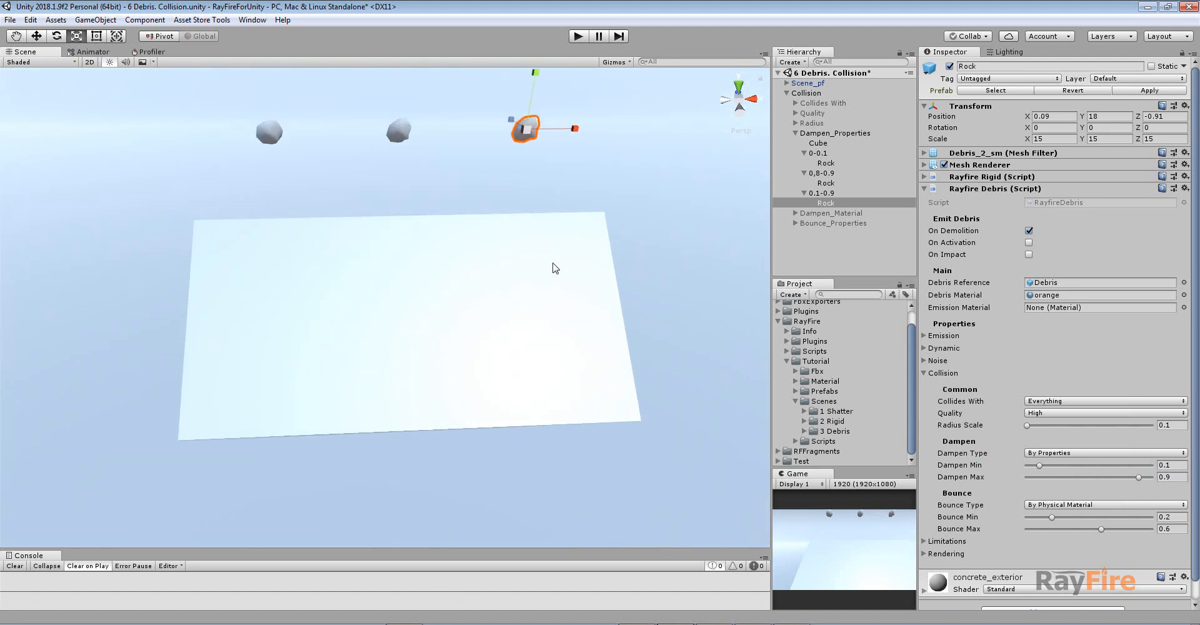
pyautogui.click(577, 36)
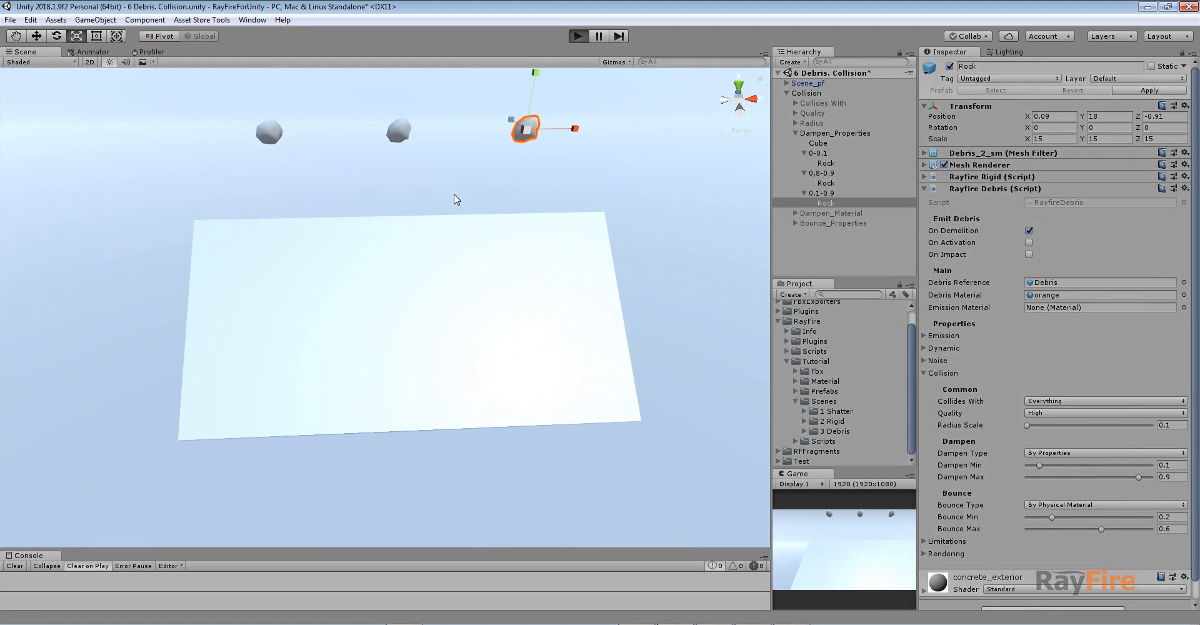
pyautogui.scroll(8, 457, 200)
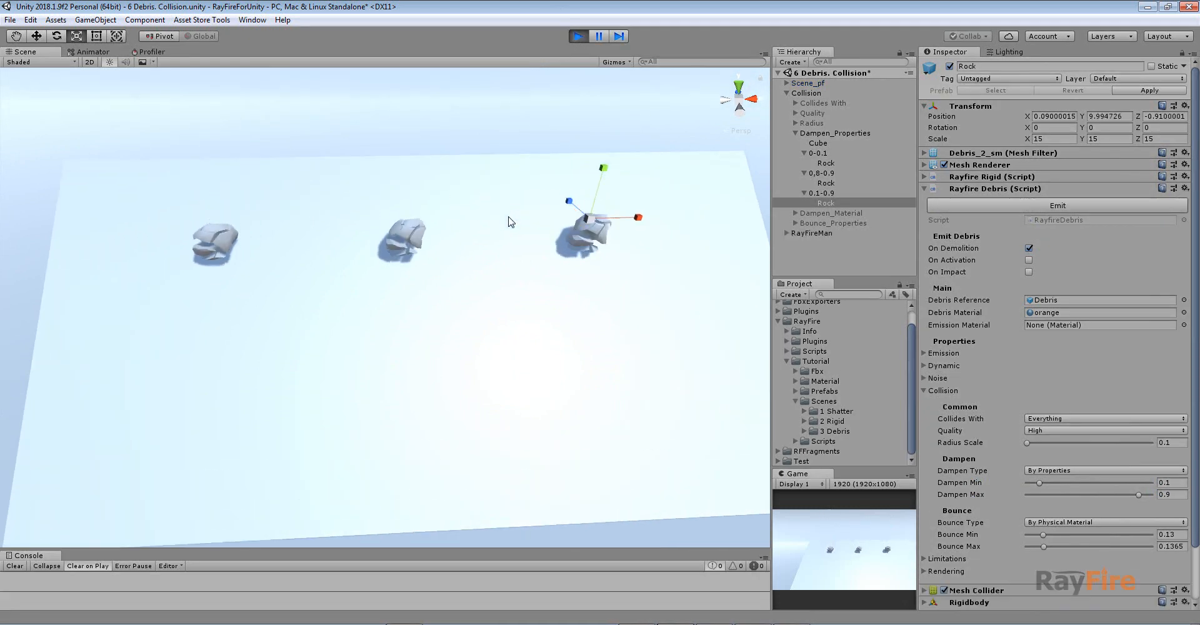
pyautogui.keyDown('alt'); pyautogui.moveTo(511, 221); pyautogui.dragTo(496, 263); pyautogui.keyUp('alt')
pyautogui.moveTo(487, 340); pyautogui.dragTo(498, 266, button='middle')
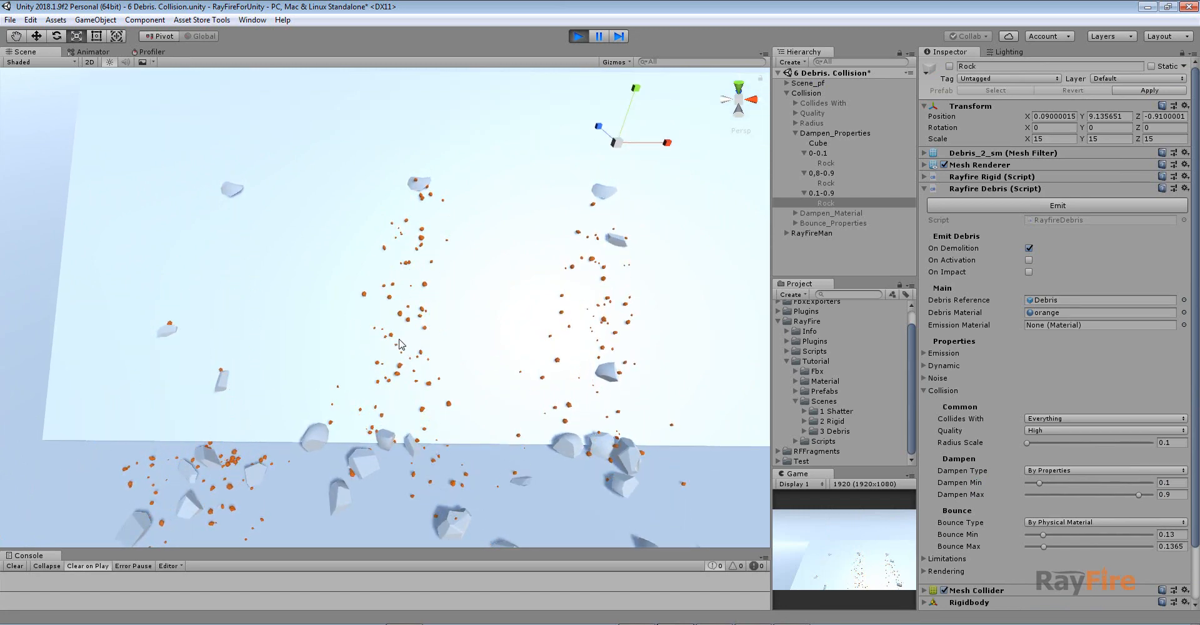
pyautogui.scroll(4, 679, 303)
pyautogui.moveTo(678, 306); pyautogui.dragTo(501, 294, button='middle')
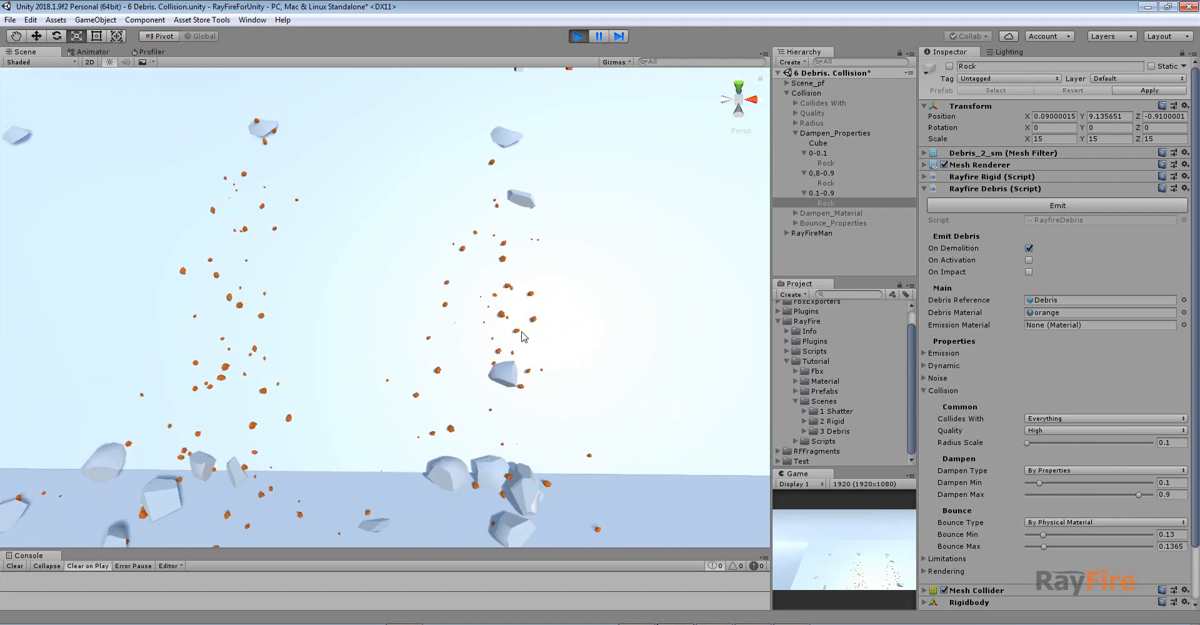
pyautogui.click(578, 37)
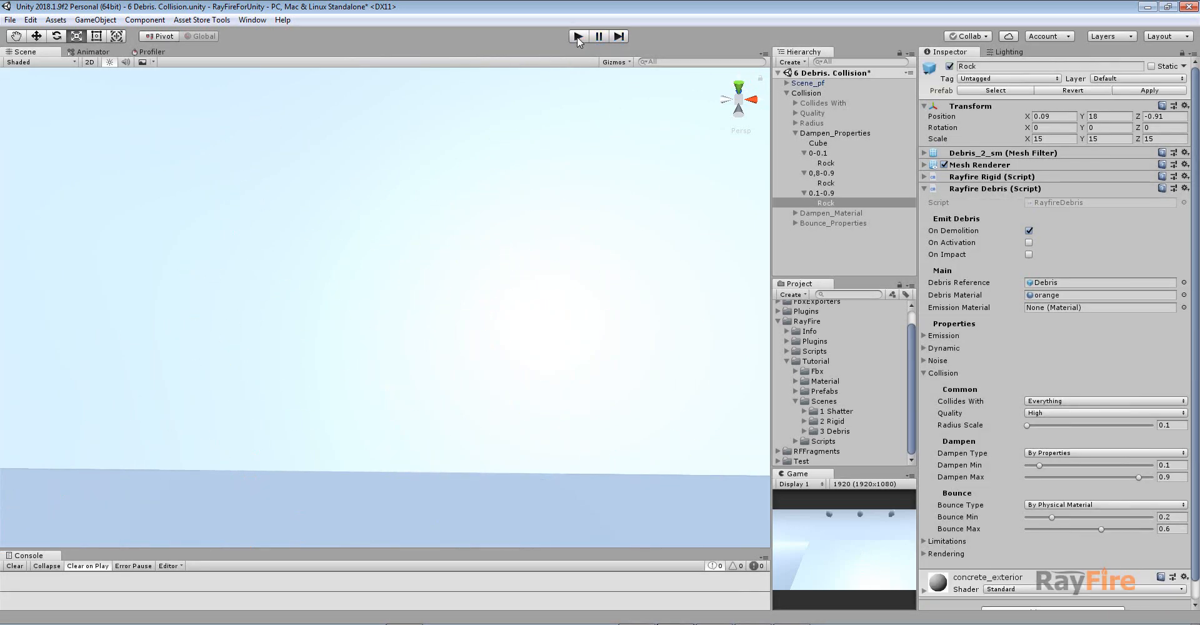
# - Run the dampening simulation again, compare how the three groups' debris slides down the slab, and stop playback
pyautogui.click(576, 36)
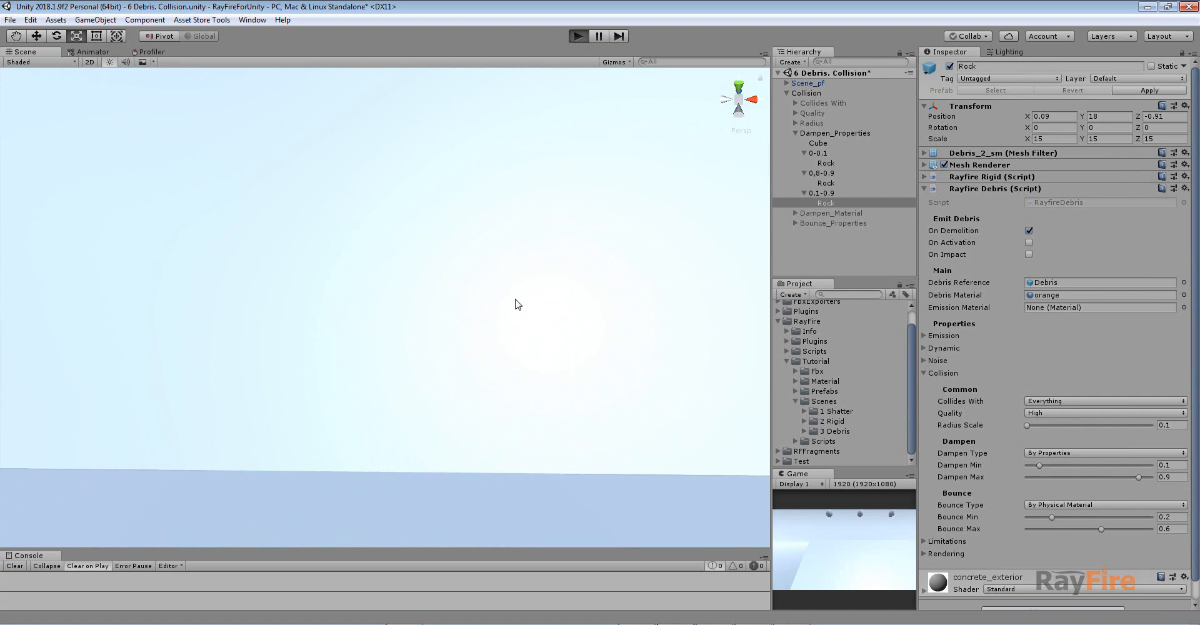
pyautogui.moveTo(510, 227); pyautogui.dragTo(493, 276, button='middle')
pyautogui.scroll(-3, 493, 276)
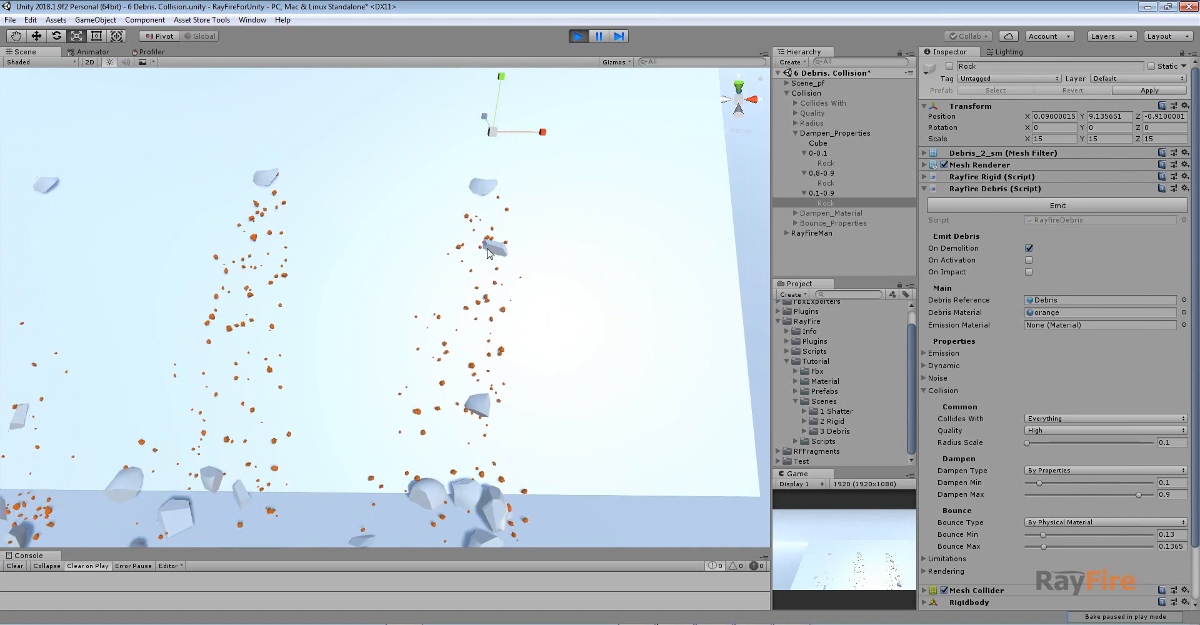
pyautogui.moveTo(329, 331); pyautogui.dragTo(427, 339, button='middle')
pyautogui.scroll(-2, 515, 315)
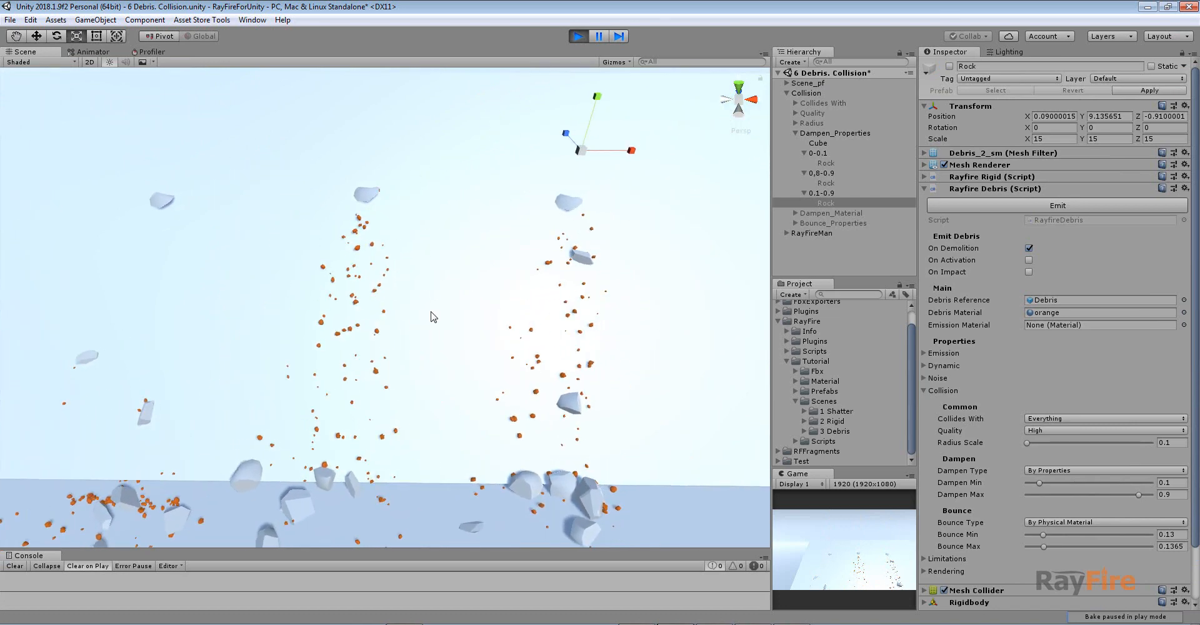
pyautogui.click(578, 35)
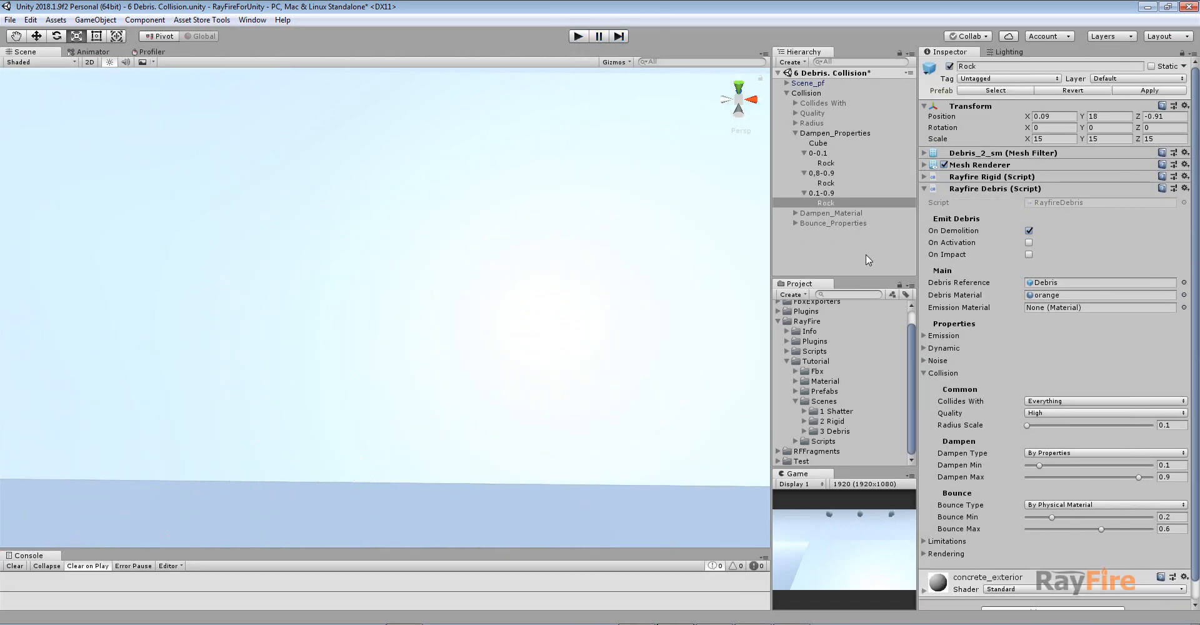
# - Collapse the Dampen_Properties group and deactivate it
pyautogui.click(1047, 454)
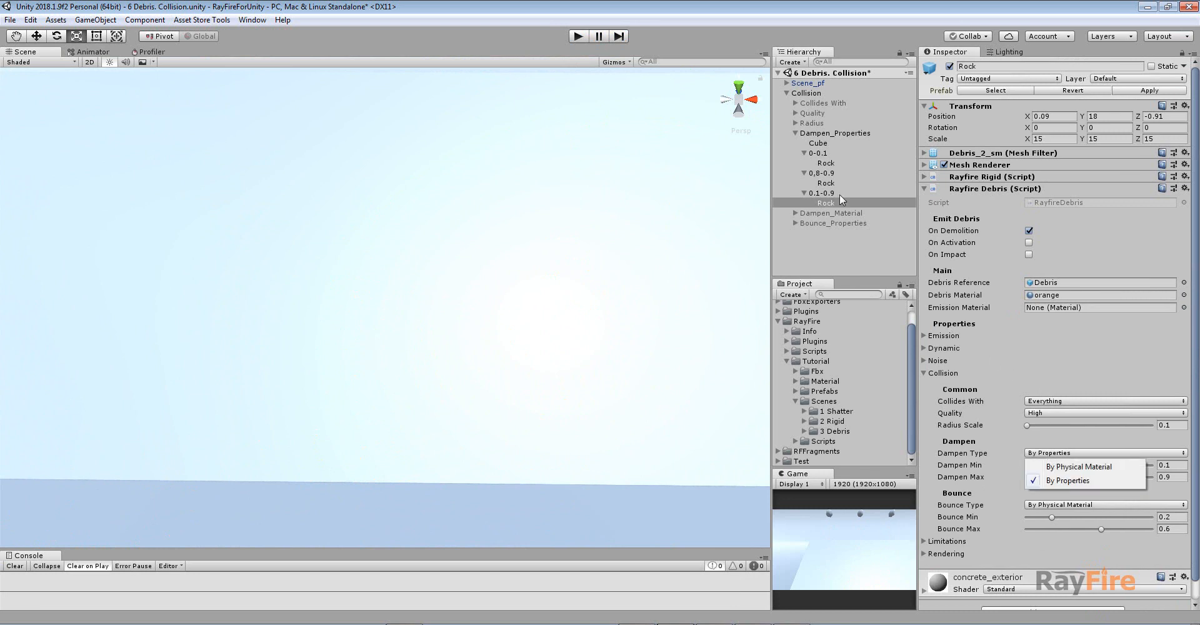
pyautogui.click(794, 133)
pyautogui.click(822, 134)
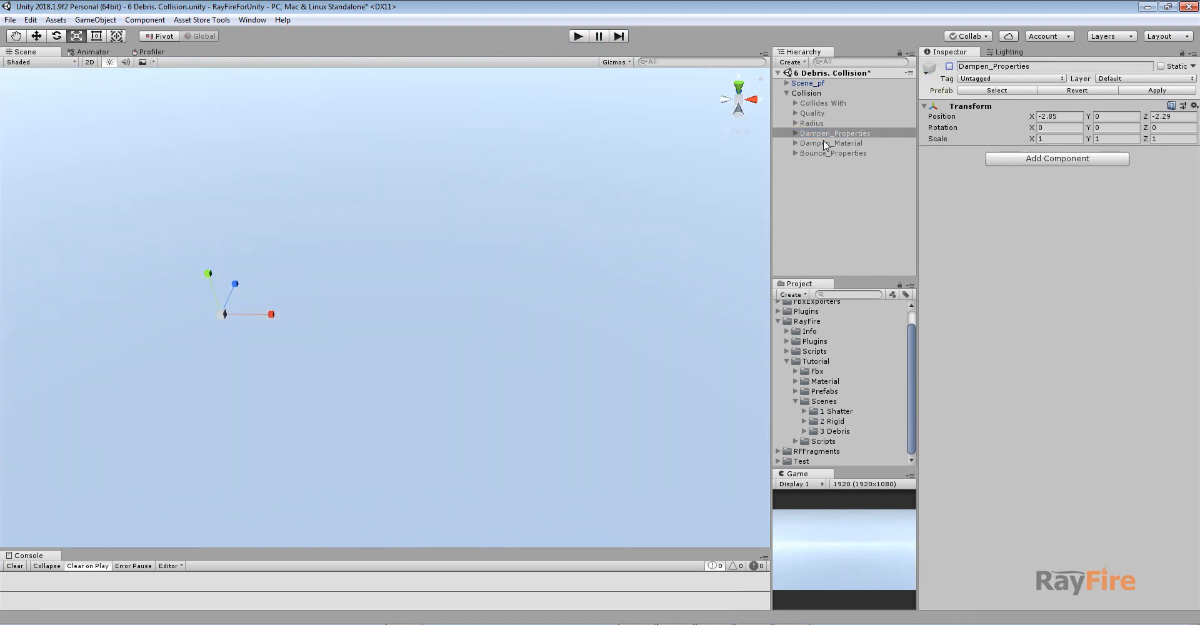
# - Activate the Dampen_Material group and expand its Dense Rock, Glass and Ice subgroups to expose their rocks
pyautogui.click(824, 143)
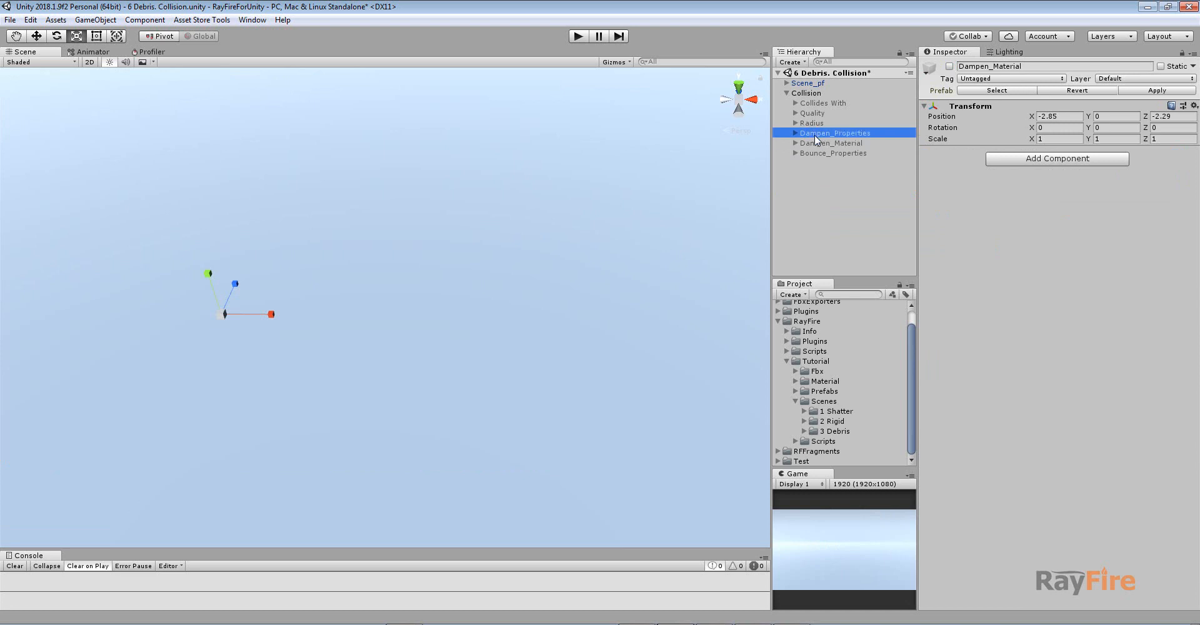
pyautogui.click(796, 144)
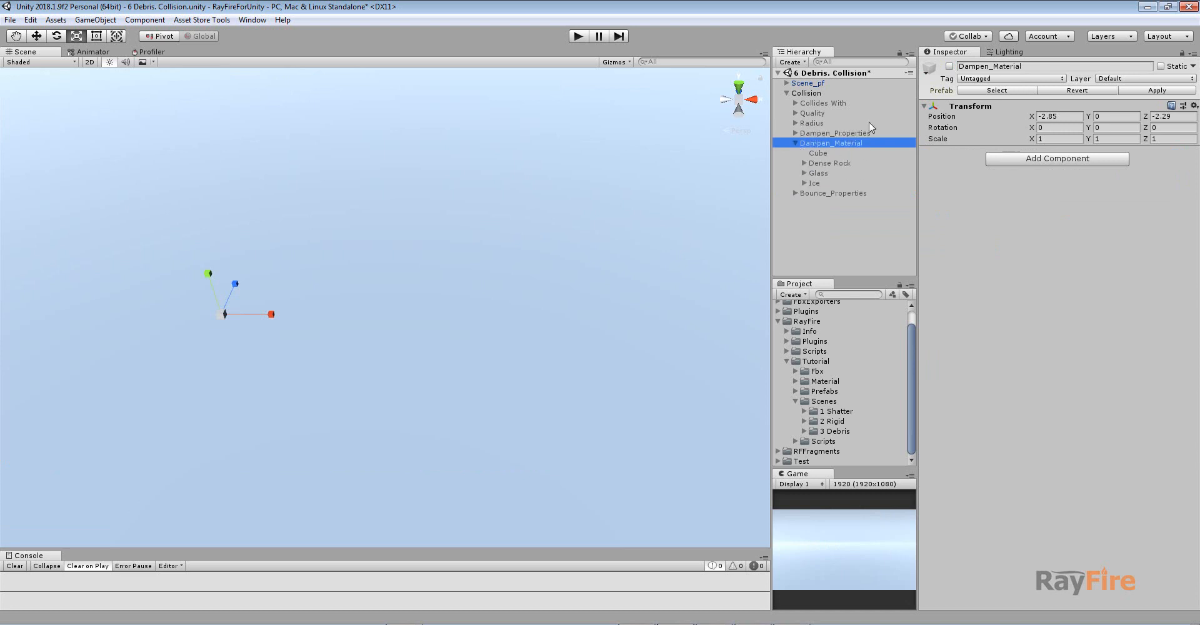
pyautogui.click(949, 66)
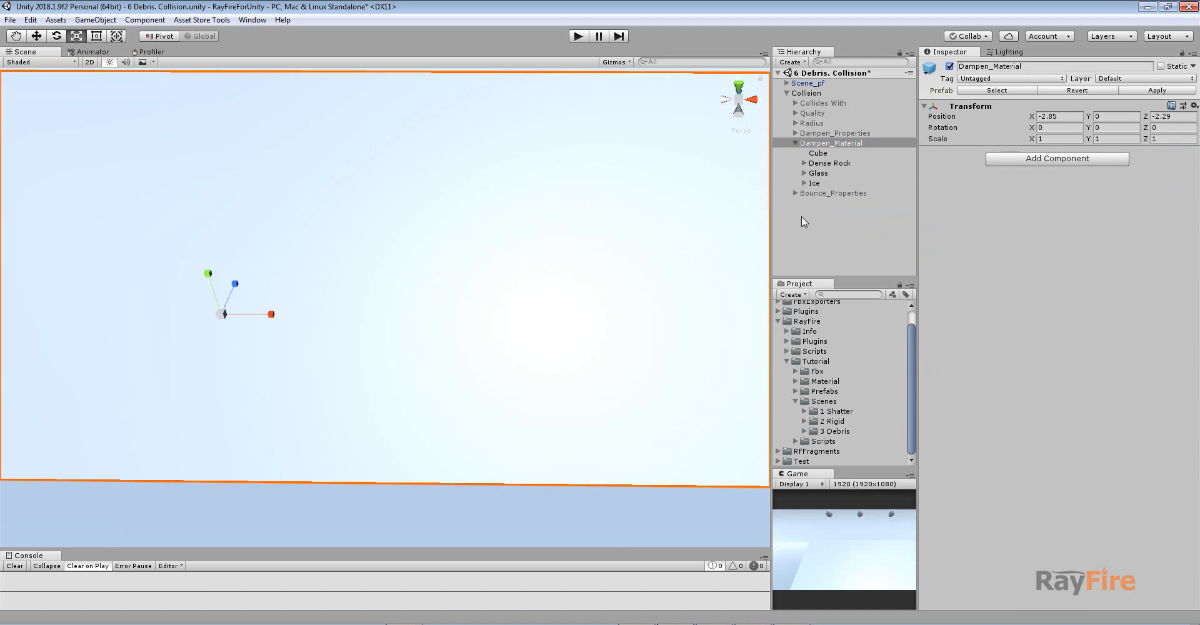
pyautogui.click(804, 163)
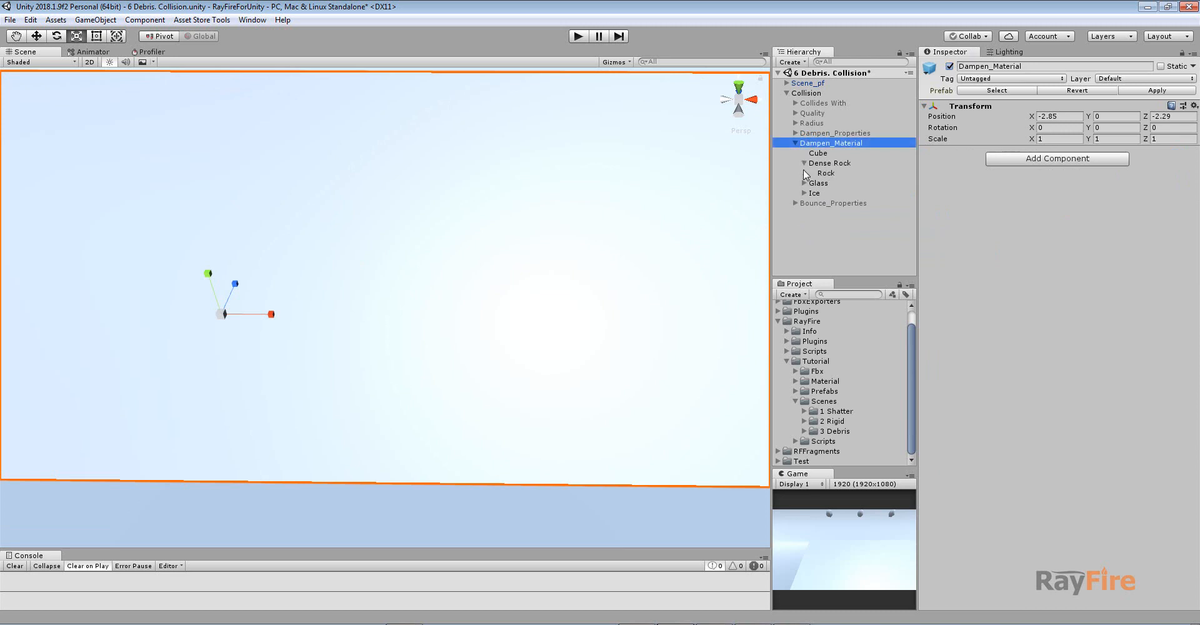
pyautogui.click(806, 173)
pyautogui.click(804, 183)
pyautogui.click(804, 203)
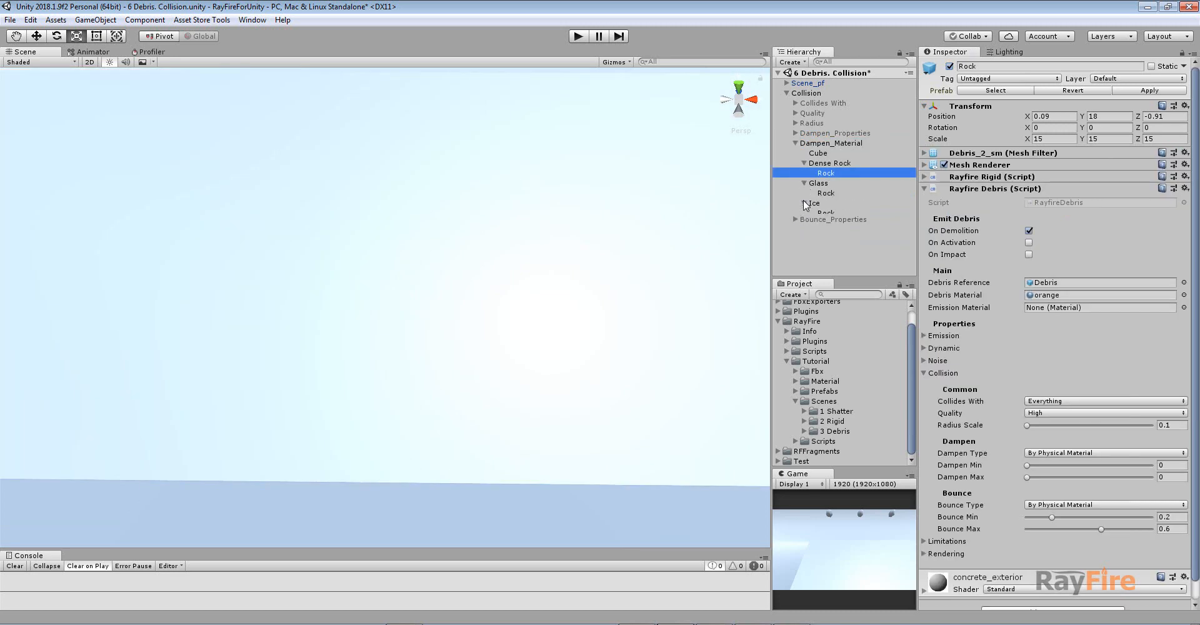
# - Review the debris Dampen Type and the Rayfire Rigid physics Material Type of the Dense Rock, Glass and Ice rocks
pyautogui.click(826, 173)
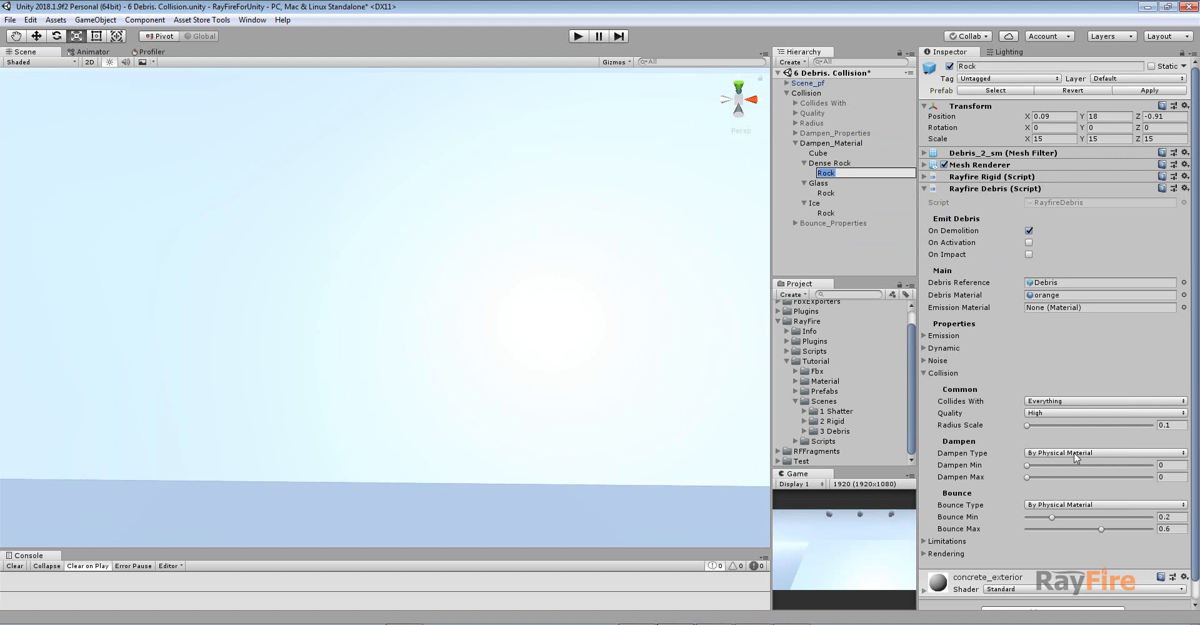
pyautogui.click(823, 195)
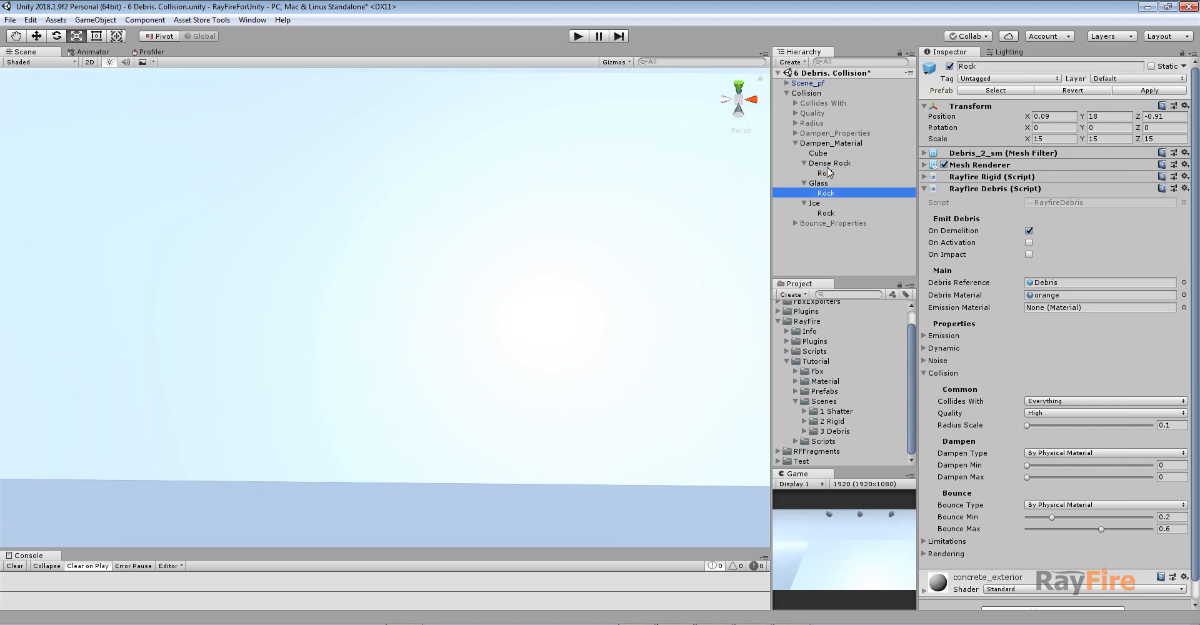
pyautogui.click(829, 173)
pyautogui.click(977, 178)
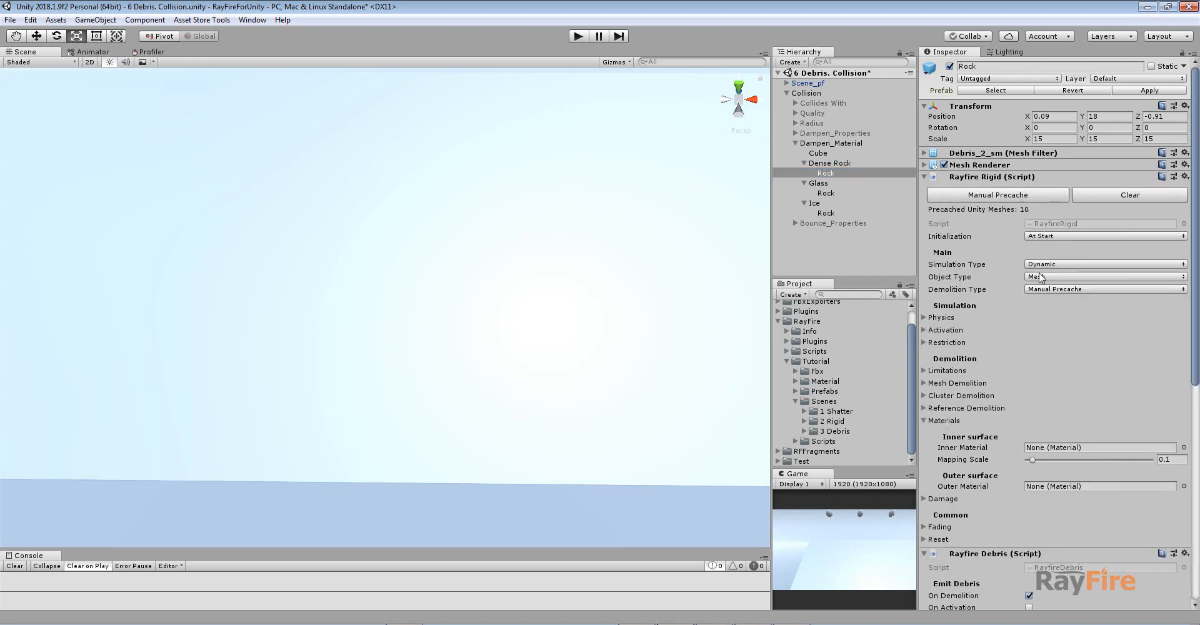
pyautogui.click(940, 319)
pyautogui.click(832, 194)
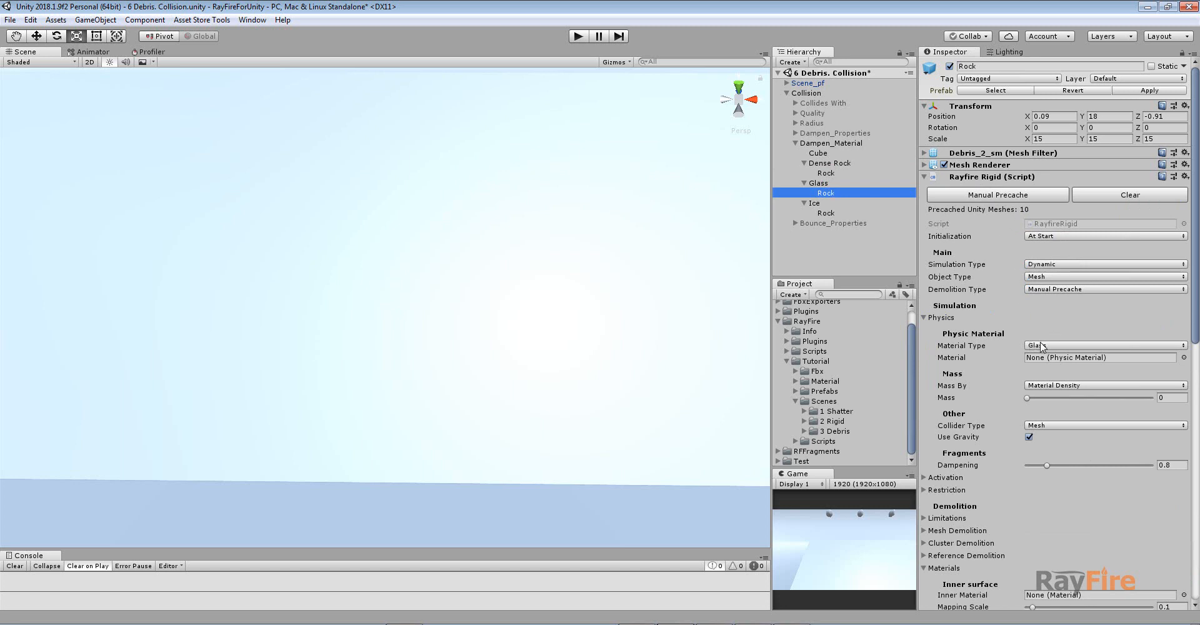
pyautogui.click(823, 214)
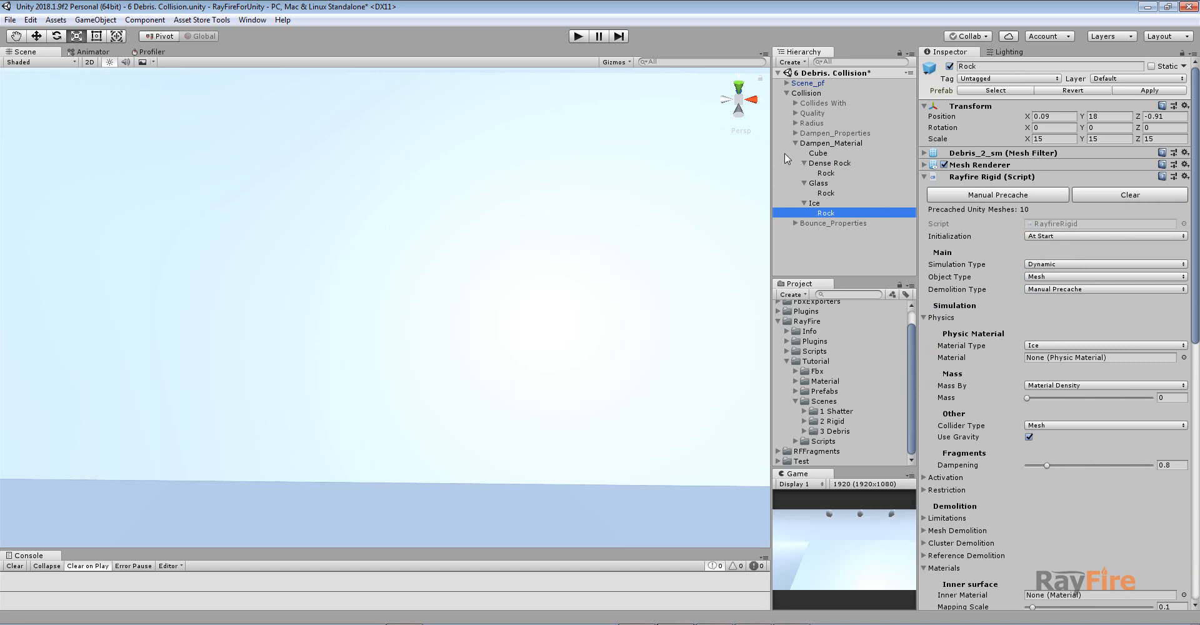
# - Frame the three rocks above the slab, select the Dense Rock group's rock, collapse its Rayfire Rigid component, then start and pause the simulation
pyautogui.scroll(-10, 425, 320)
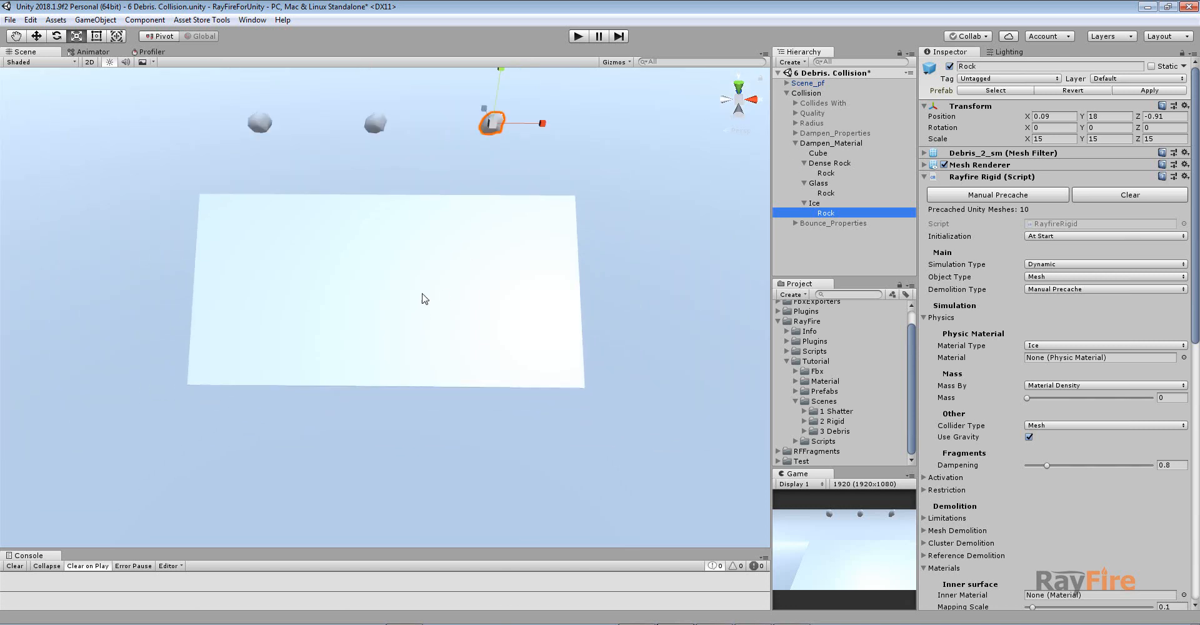
pyautogui.scroll(2, 476, 314)
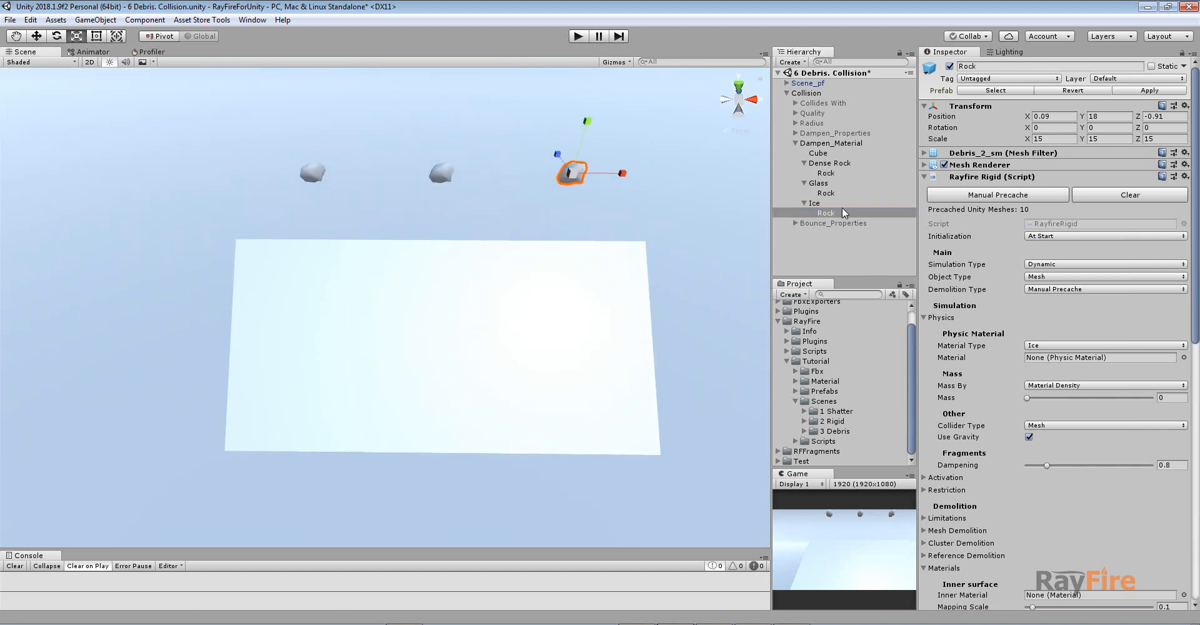
pyautogui.click(826, 173)
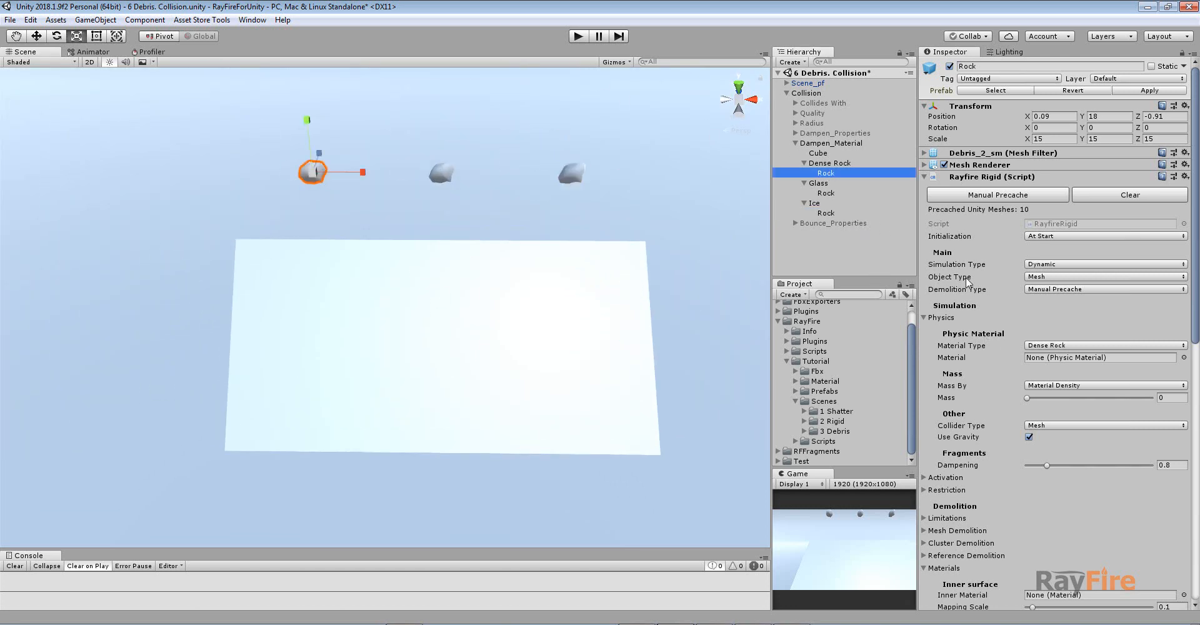
pyautogui.click(925, 177)
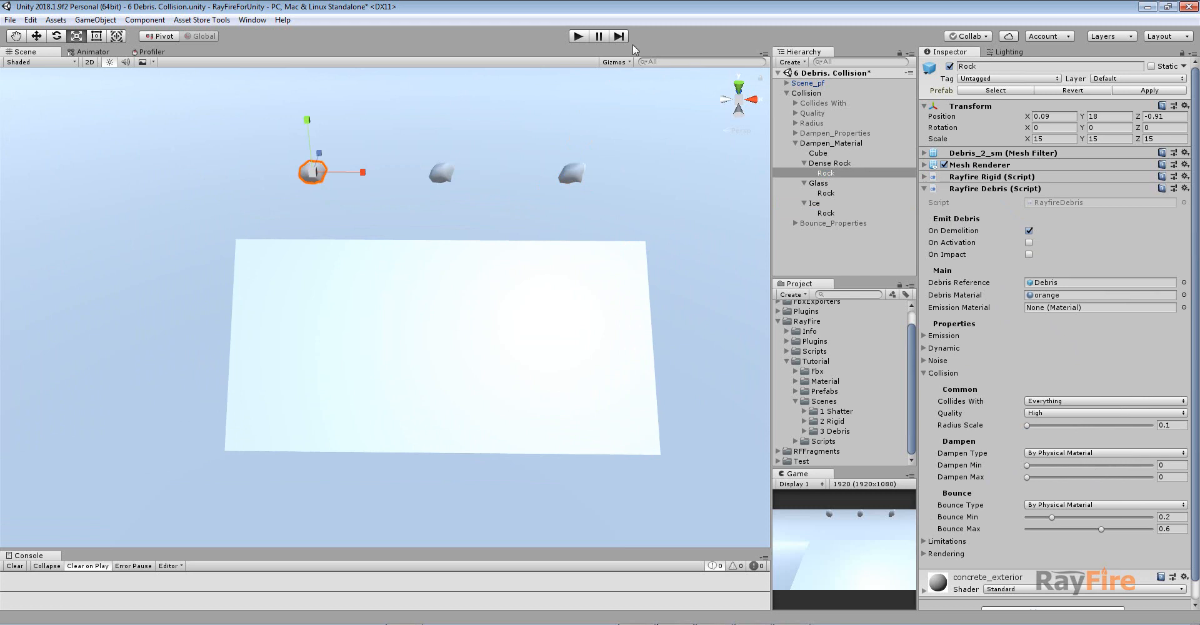
pyautogui.click(579, 35)
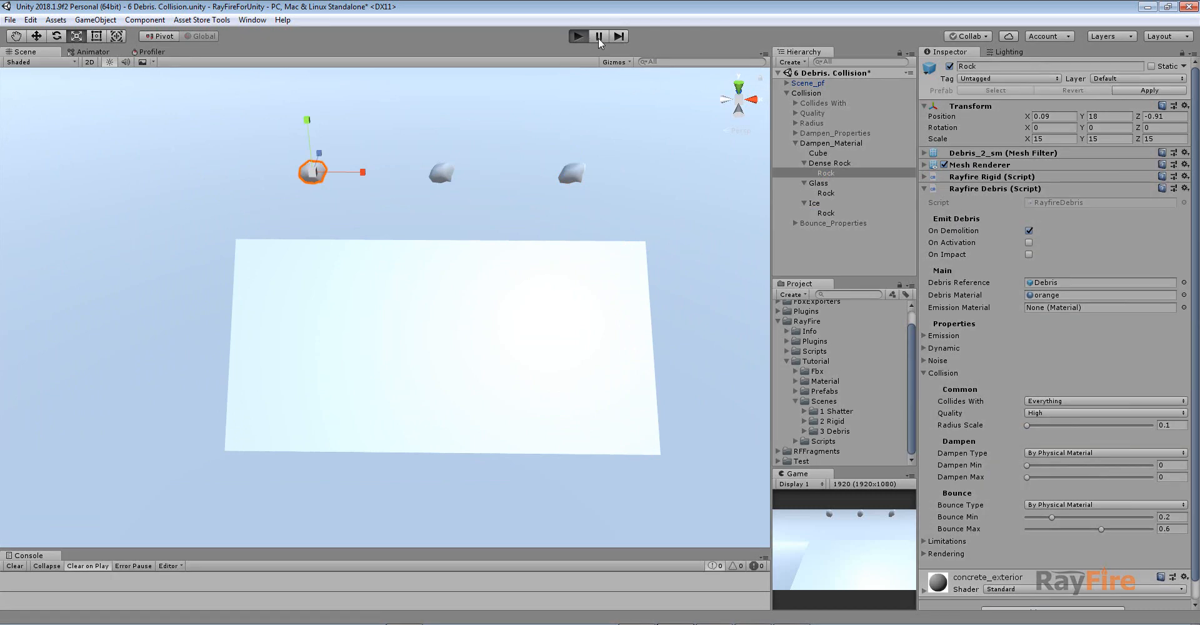
pyautogui.click(598, 37)
# - Inspect the dense rock's runtime Dampen values and the physic material assigned in its Mesh Collider
pyautogui.scroll(-2, 1060, 411)
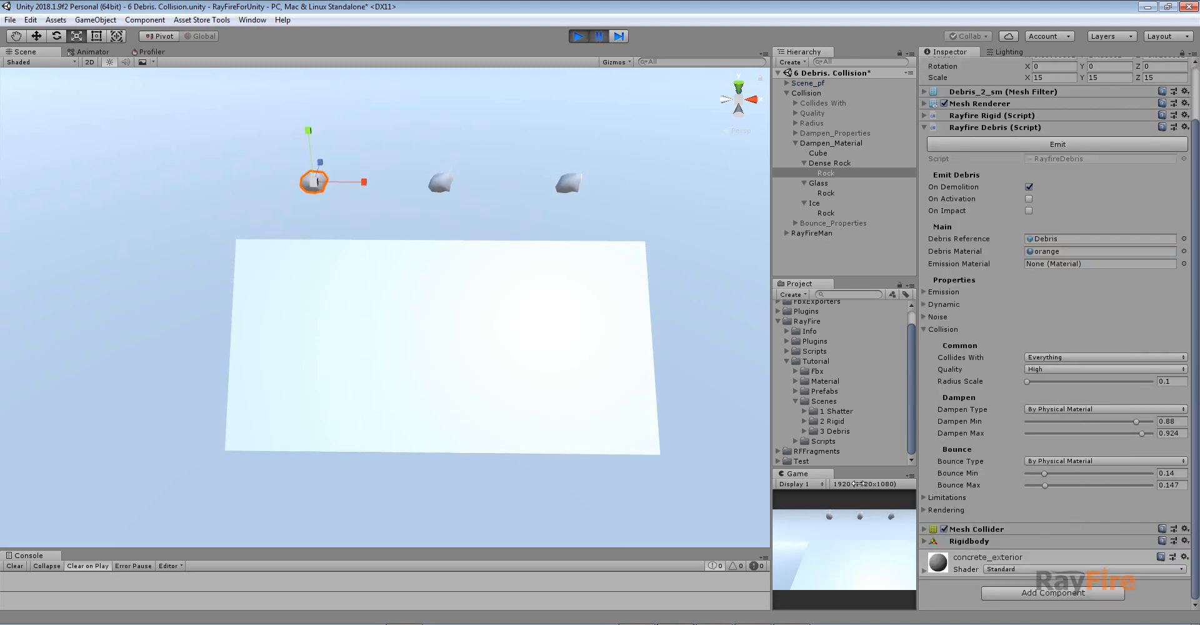
pyautogui.click(925, 529)
pyautogui.scroll(-2, 950, 527)
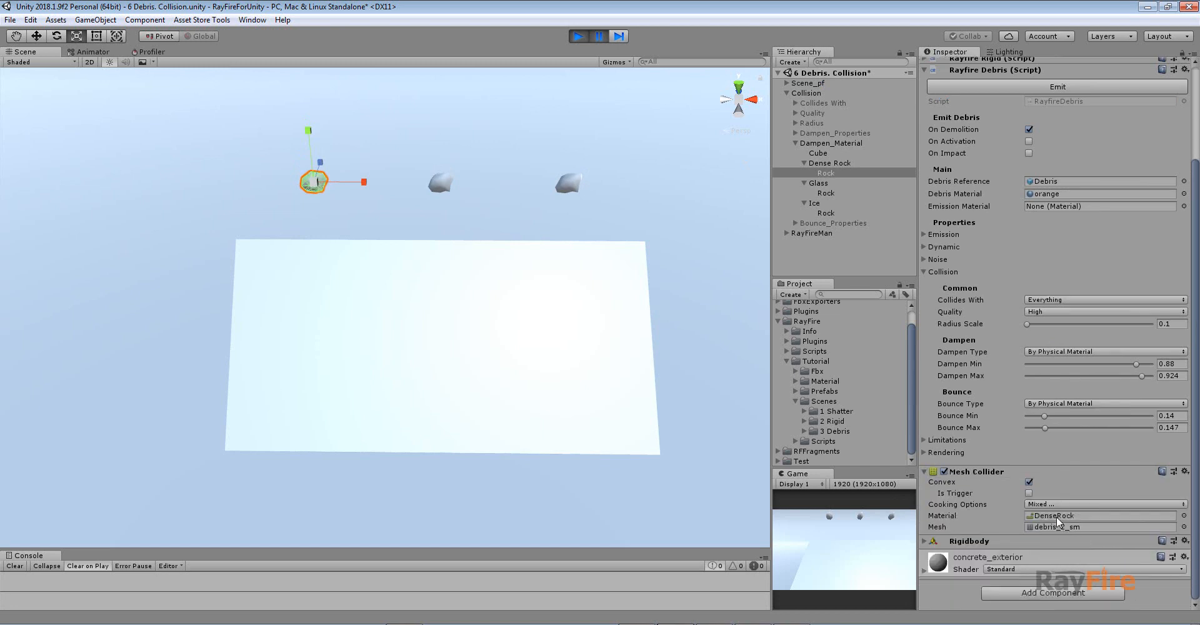
pyautogui.click(1051, 515)
pyautogui.scroll(4, 1068, 516)
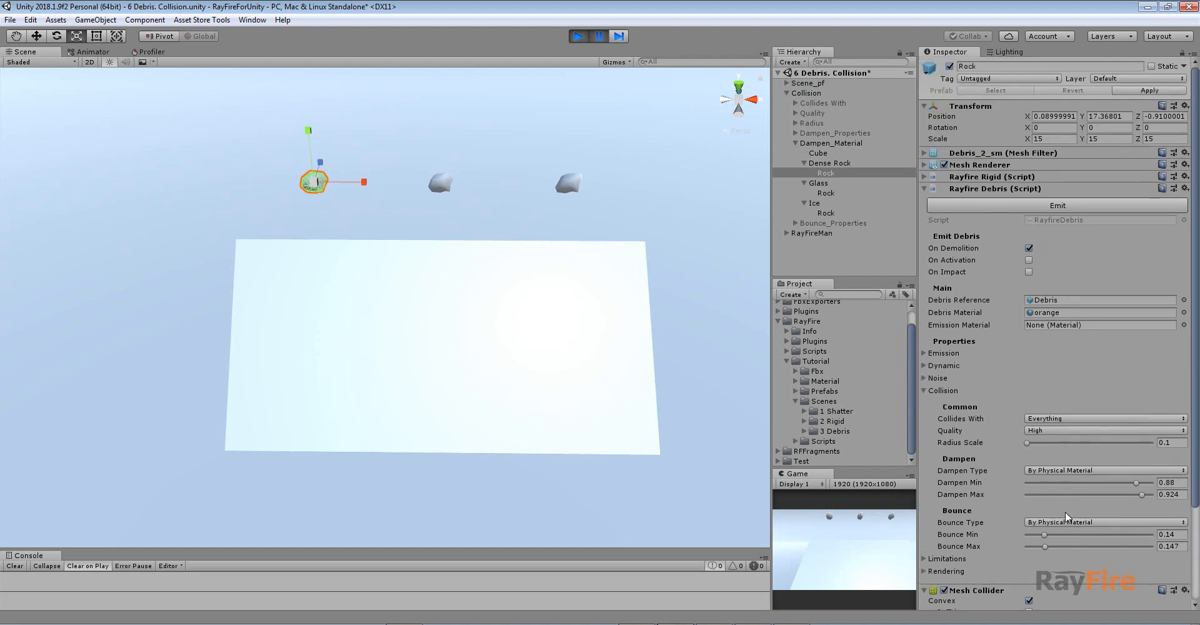
# - Review the Material Type options in the dense rock's Rayfire Rigid Physics settings, and collapse those settings
pyautogui.click(926, 177)
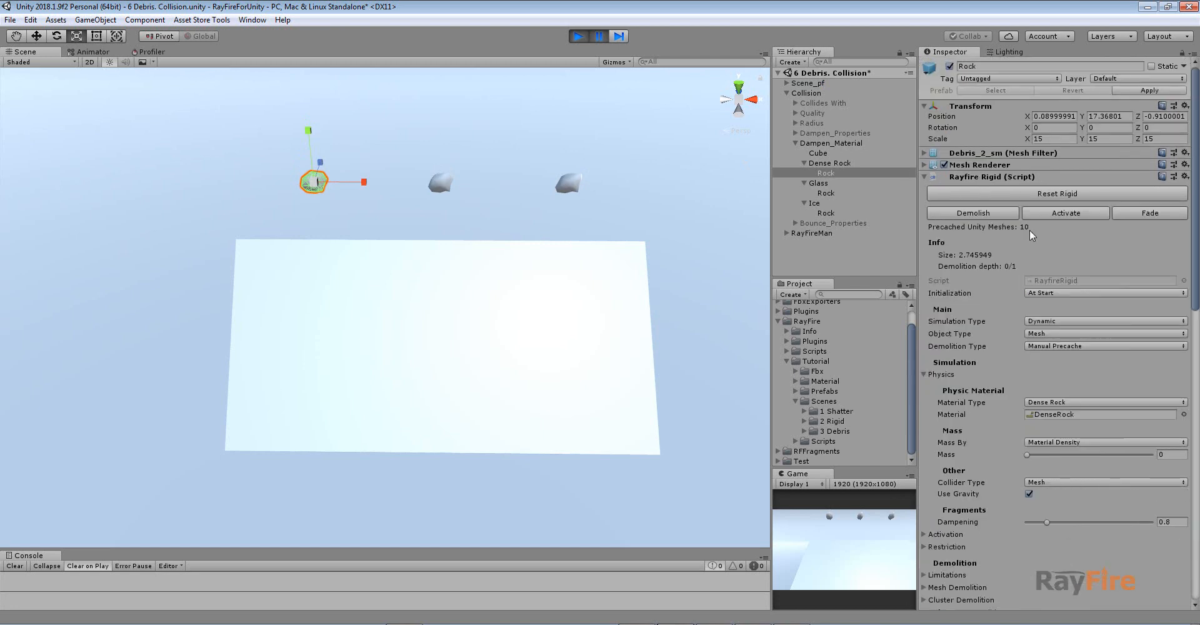
pyautogui.click(1052, 403)
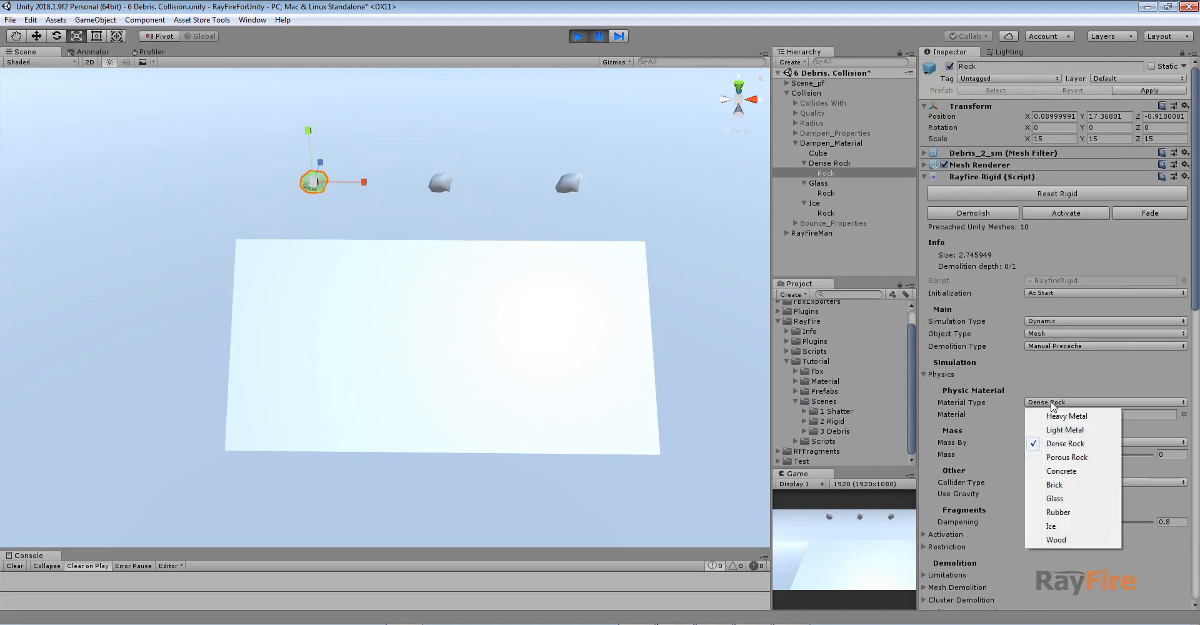
pyautogui.click(925, 373)
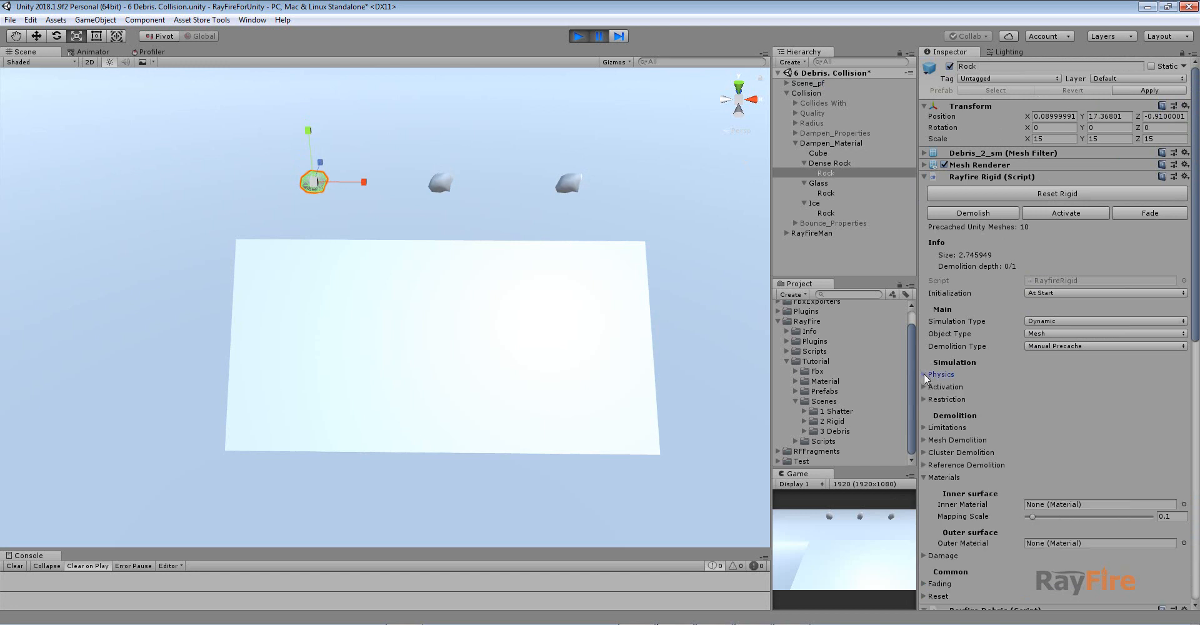
# - Compare the dense rock's Dampen Min and Max values with its Mesh Collider material
pyautogui.scroll(-6, 1031, 437)
pyautogui.scroll(-5, 1027, 444)
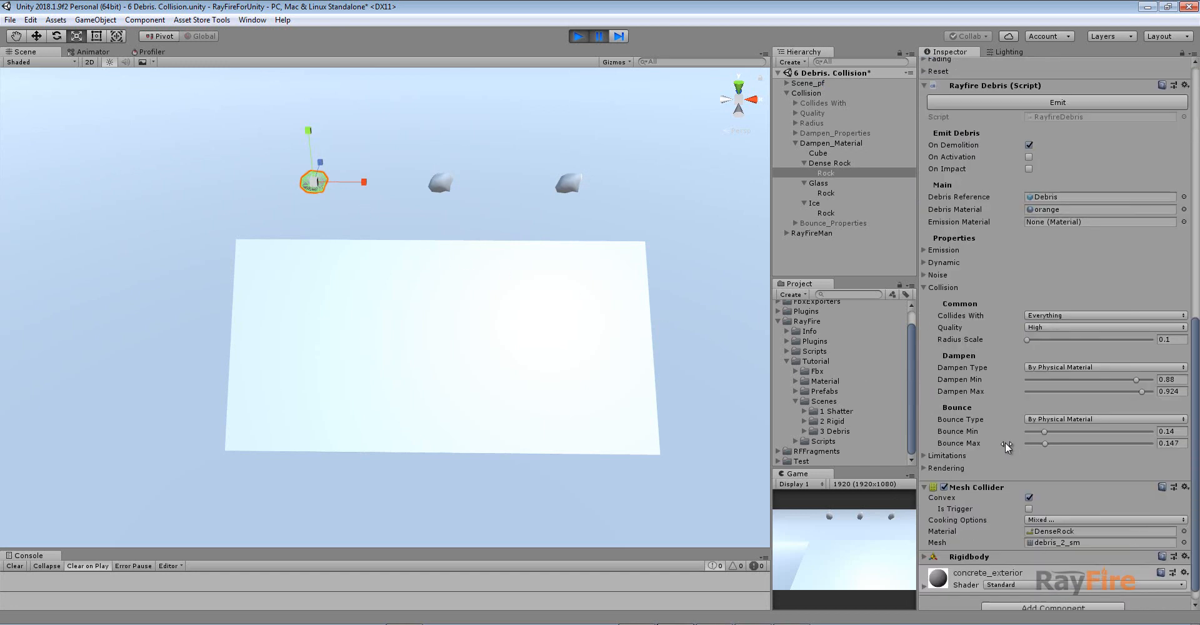
pyautogui.click(1162, 379)
pyautogui.click(1179, 391)
pyautogui.click(1048, 533)
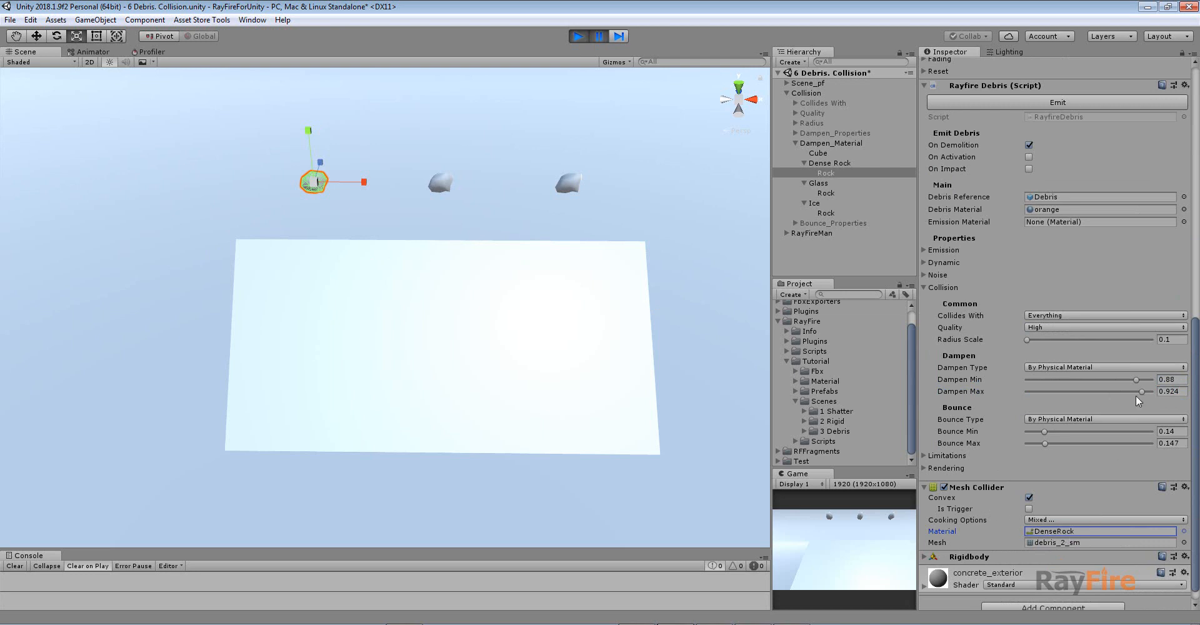
# - Select the Glass and Ice rocks in turn and check their runtime Dampen Min and Max values and collider material
pyautogui.click(441, 184)
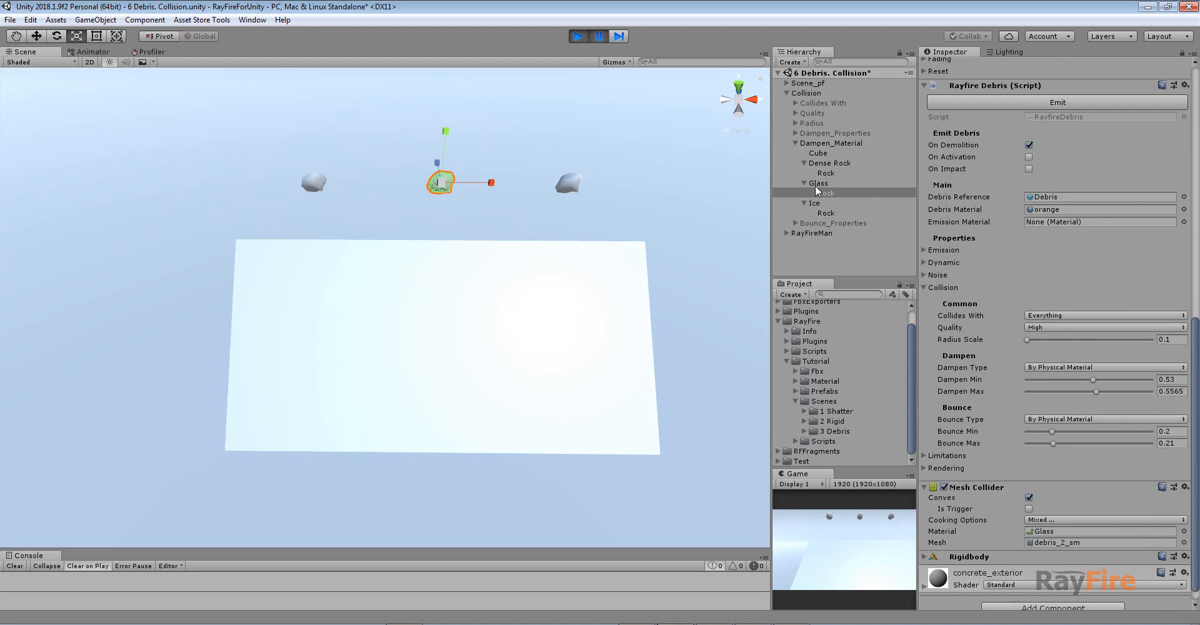
pyautogui.moveTo(1181, 380); pyautogui.dragTo(1132, 381)
pyautogui.click(1175, 391)
pyautogui.click(566, 184)
pyautogui.moveTo(1179, 379); pyautogui.dragTo(1103, 375)
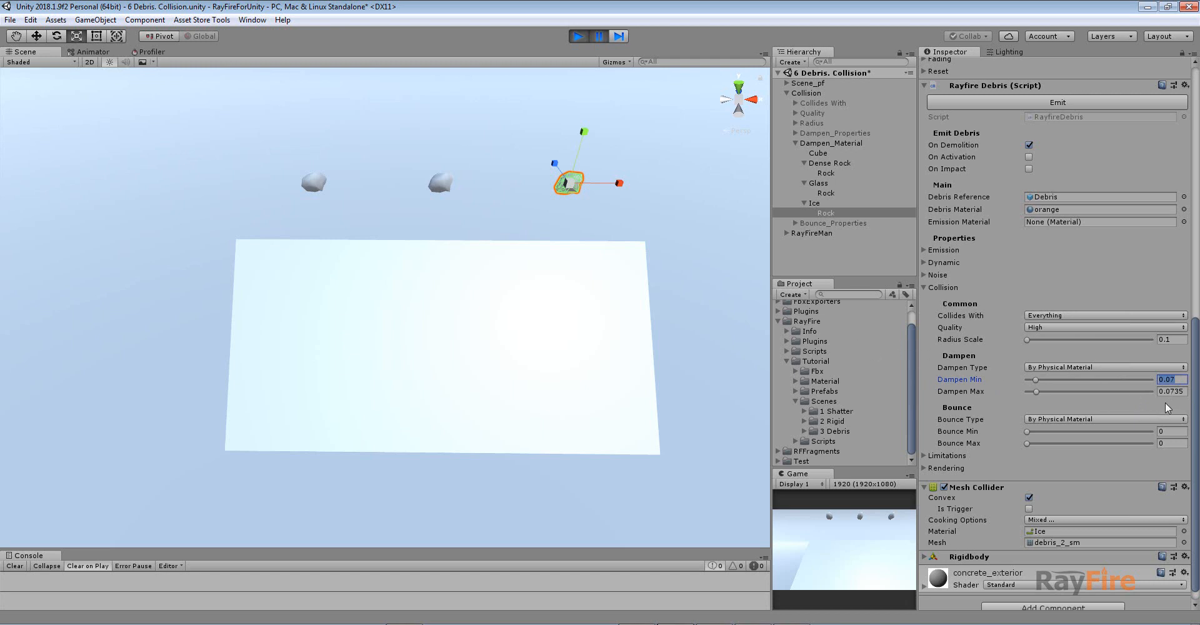
pyautogui.click(1052, 531)
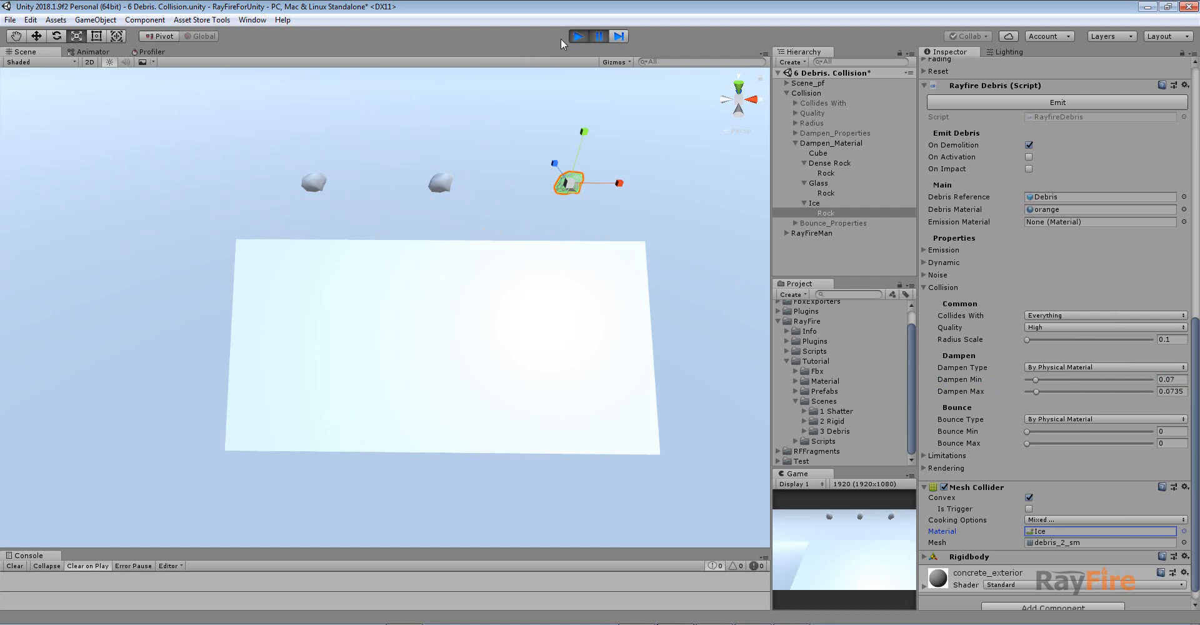
# - Resume the simulation, compare up close how the three materials' debris slides down the slab, and stop playback
pyautogui.click(599, 36)
pyautogui.scroll(3, 536, 255)
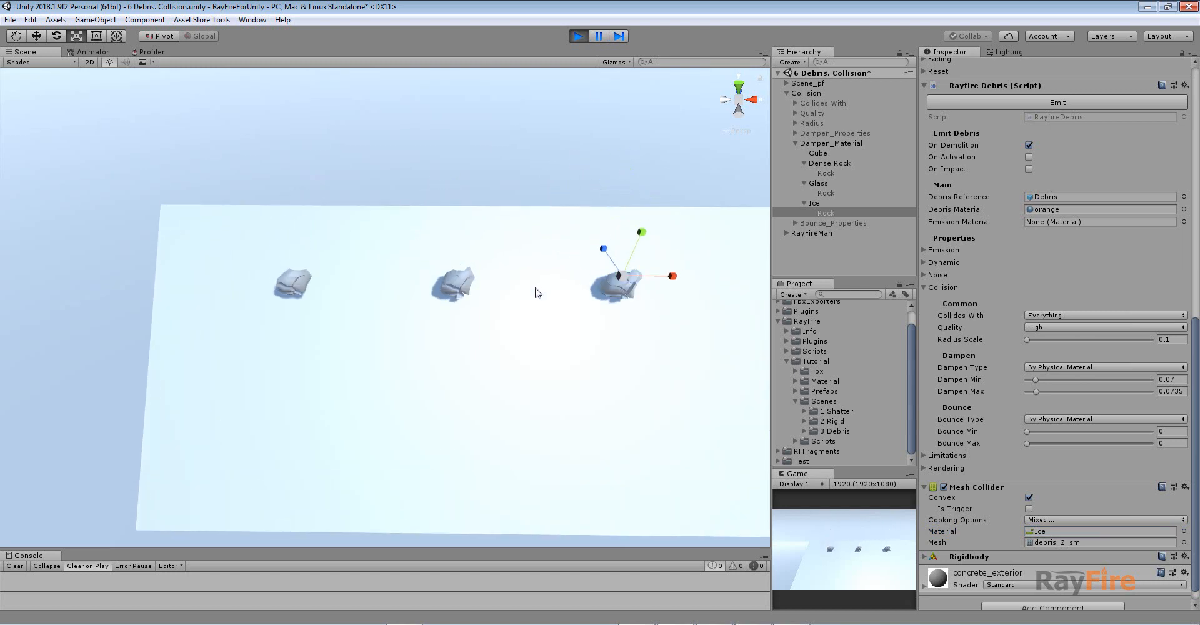
pyautogui.moveTo(556, 392); pyautogui.dragTo(554, 335, button='middle')
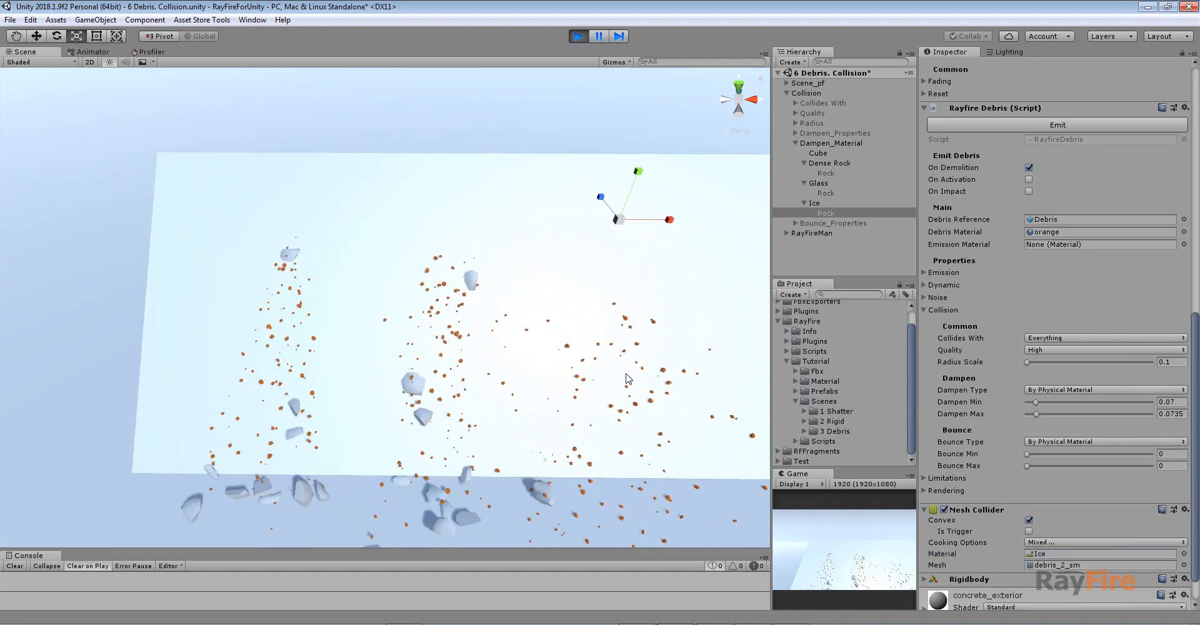
pyautogui.scroll(3, 517, 438)
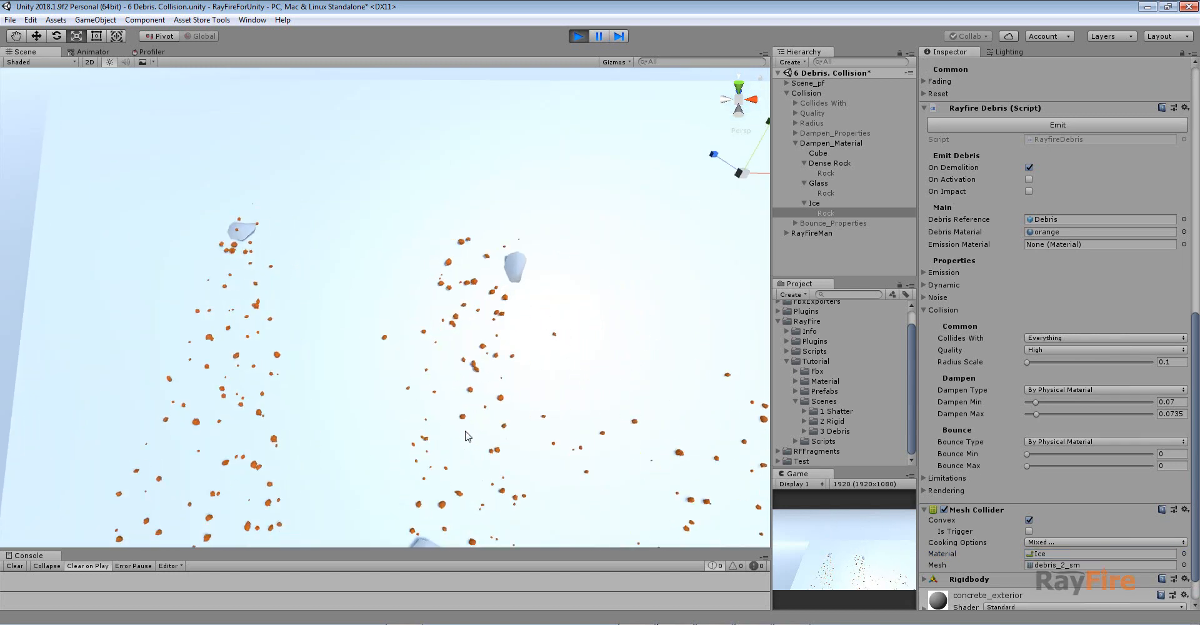
pyautogui.scroll(3, 519, 431)
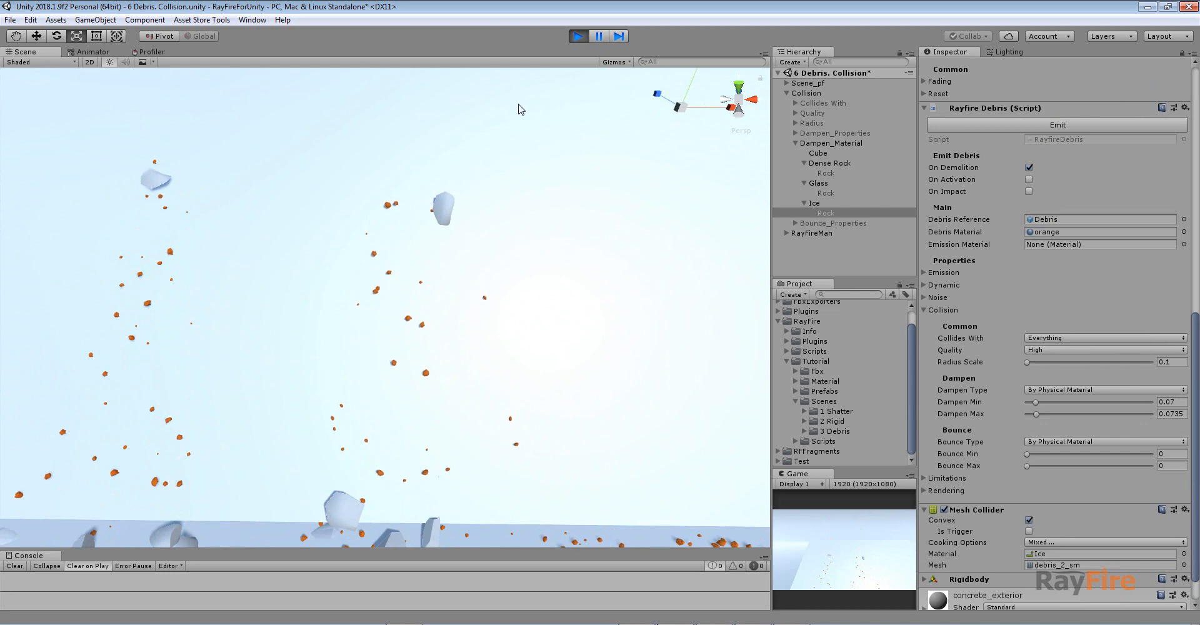
pyautogui.click(578, 36)
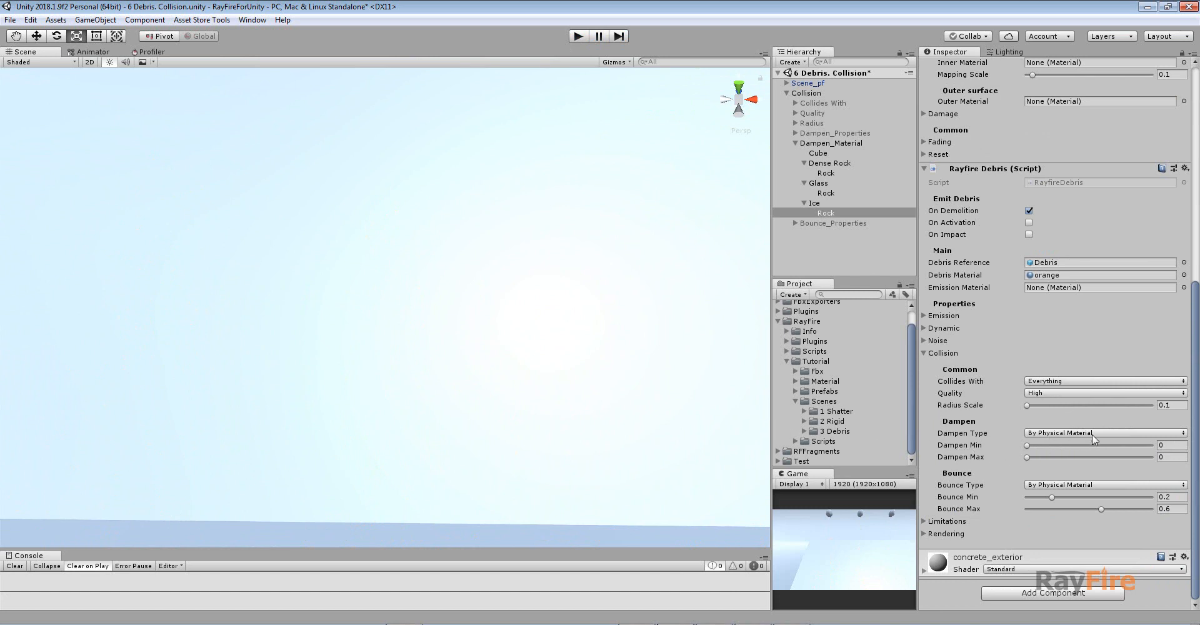
# - Review the Dampen Type options of the Ice group's rock, keep By Physical Material, and bring the whole slab into view
pyautogui.click(1144, 433)
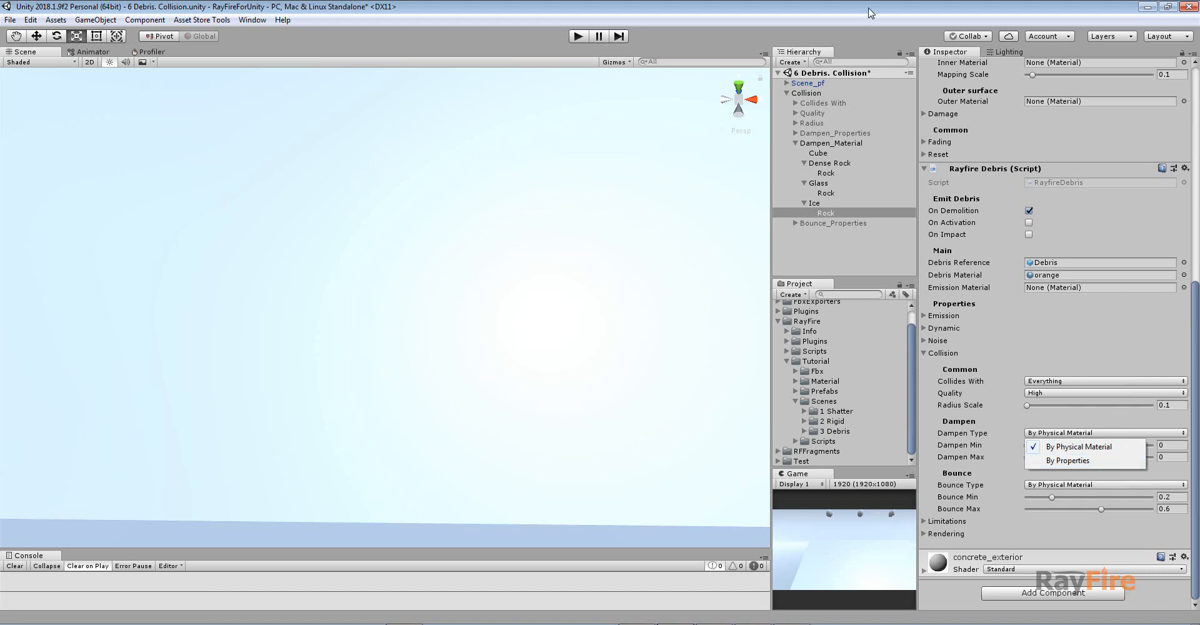
pyautogui.click(1089, 447)
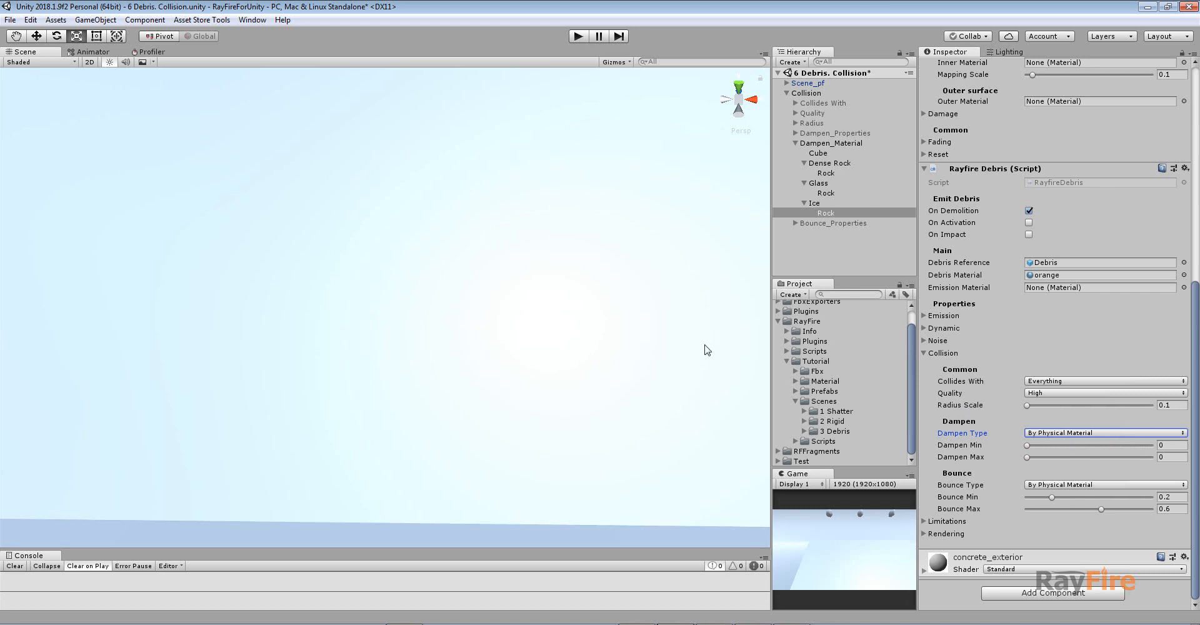
pyautogui.scroll(-5, 439, 240)
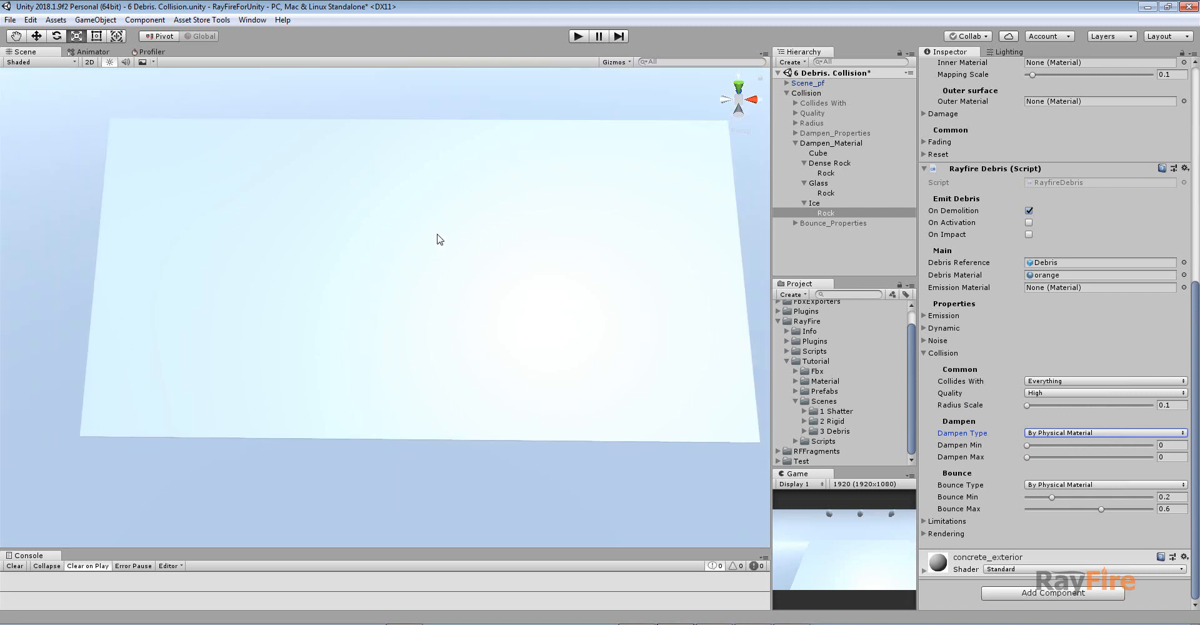
pyautogui.scroll(-2, 439, 239)
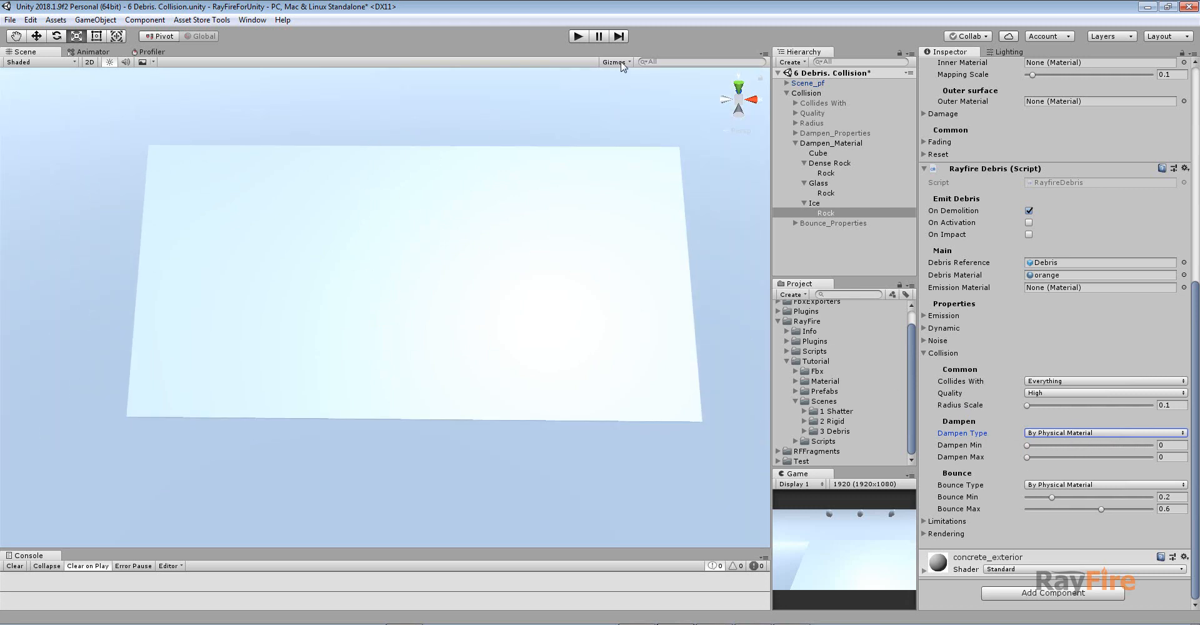
# - Collapse the Dampen_Material group, activate the Bounce_Properties group and deactivate Dampen_Material
pyautogui.click(801, 147)
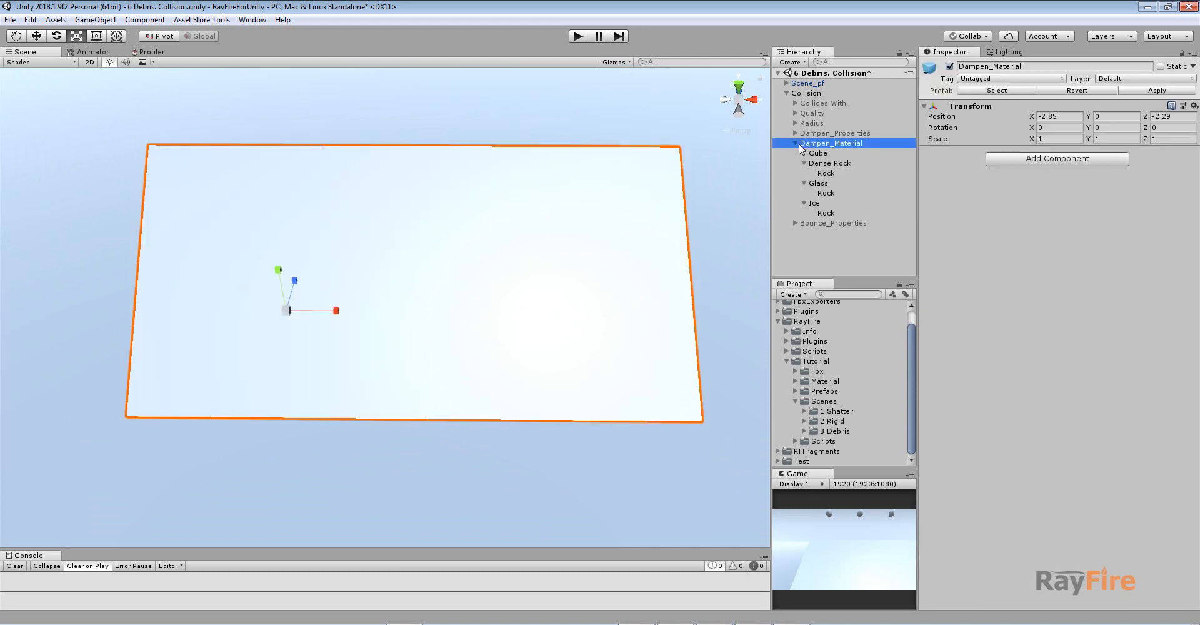
pyautogui.click(797, 143)
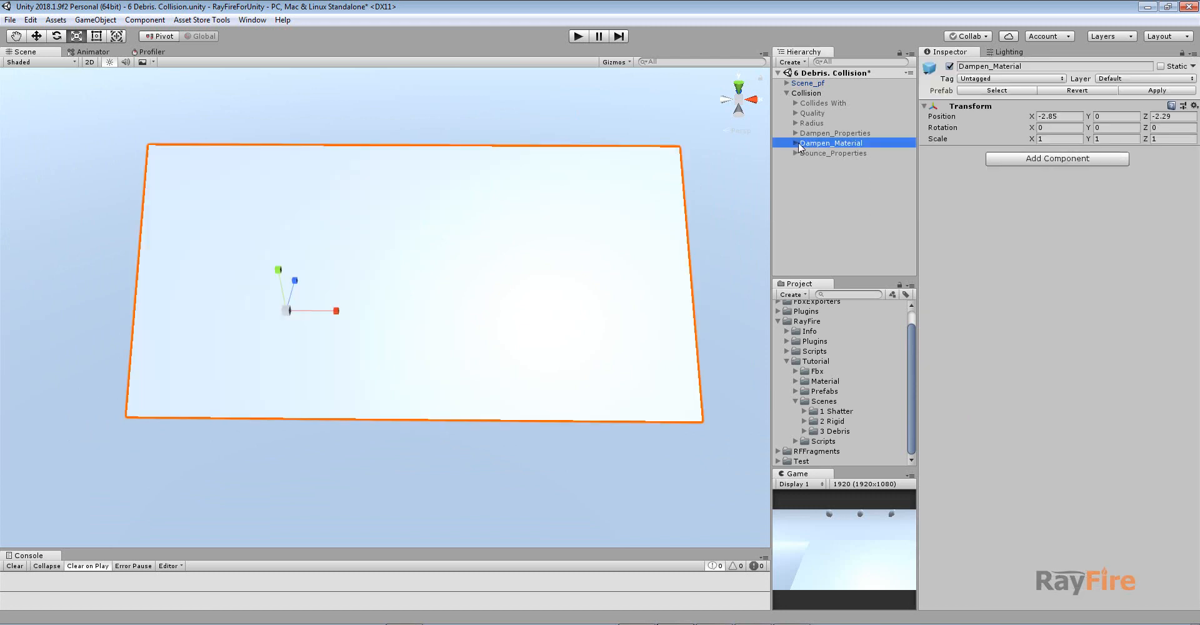
pyautogui.click(837, 154)
pyautogui.click(949, 65)
pyautogui.click(831, 143)
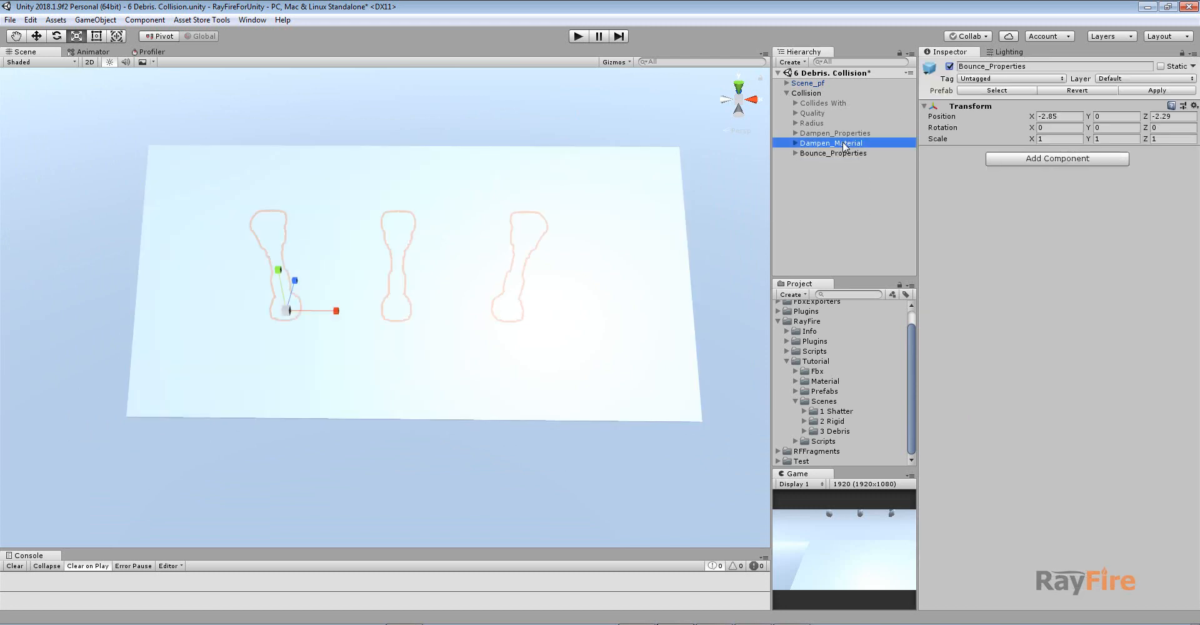
pyautogui.click(949, 66)
# - Expand the Bounce_Properties subgroups, review the Bounce Type options of the 0-0.1 group's rock, and keep By Properties
pyautogui.click(796, 153)
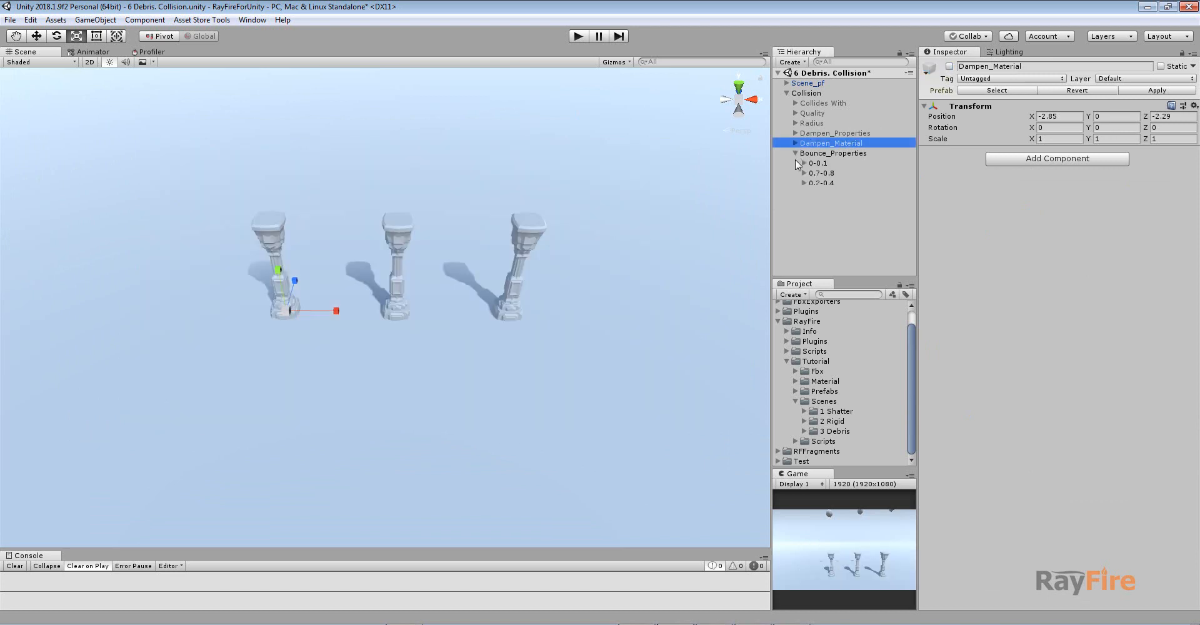
pyautogui.click(805, 193)
pyautogui.click(825, 174)
pyautogui.scroll(-10, 1075, 462)
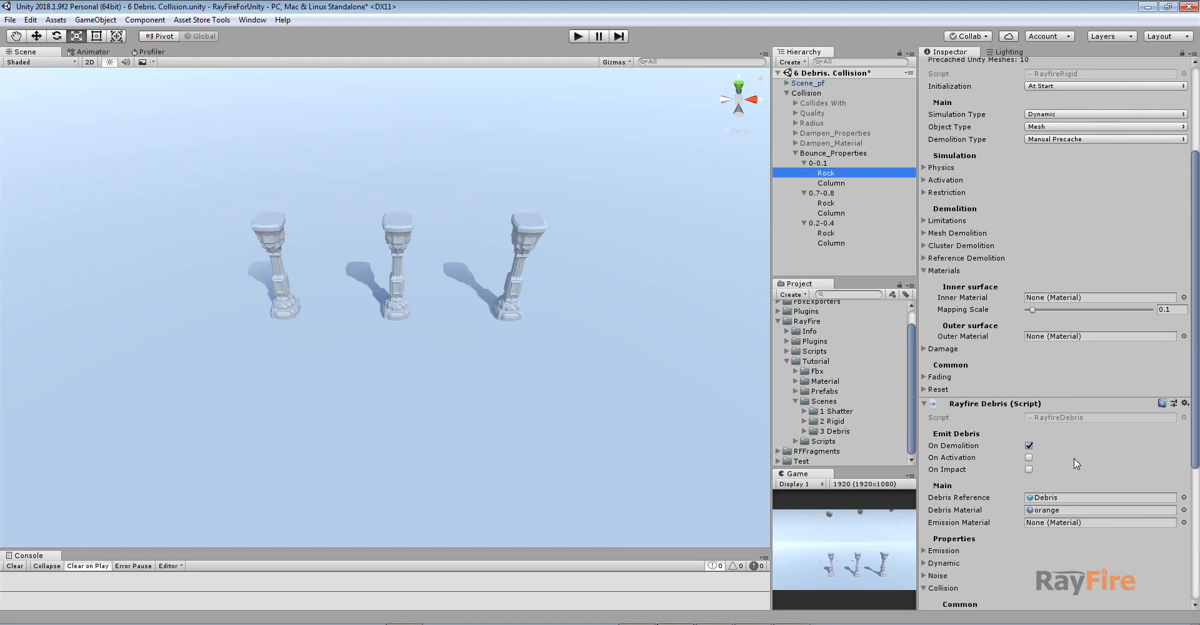
pyautogui.click(1050, 485)
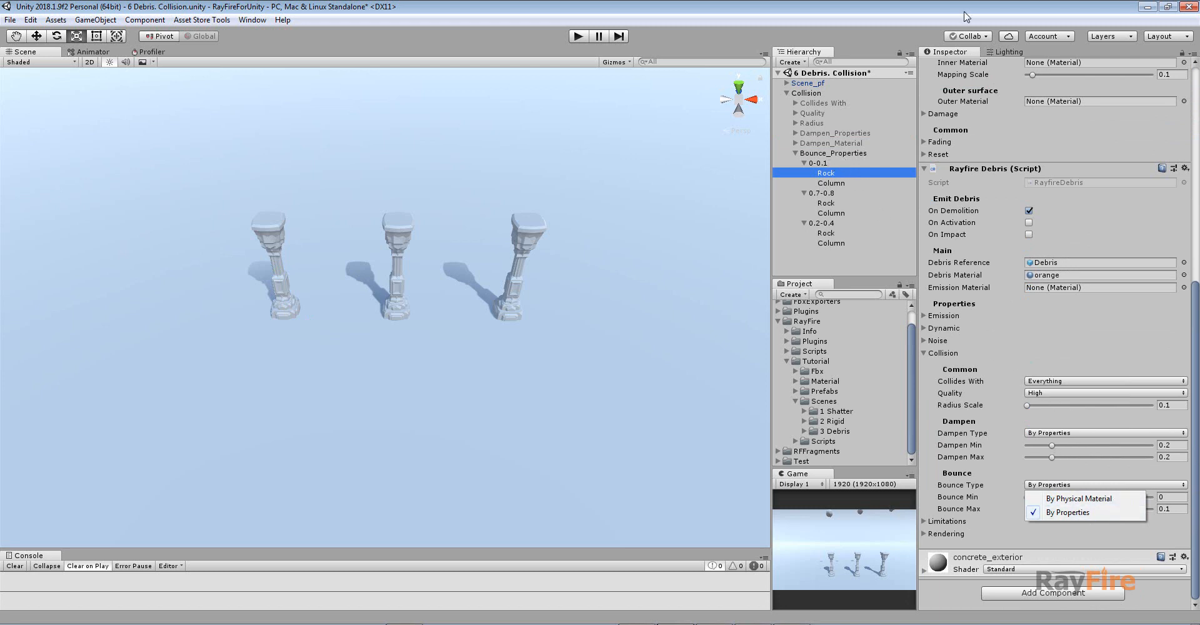
pyautogui.click(1083, 518)
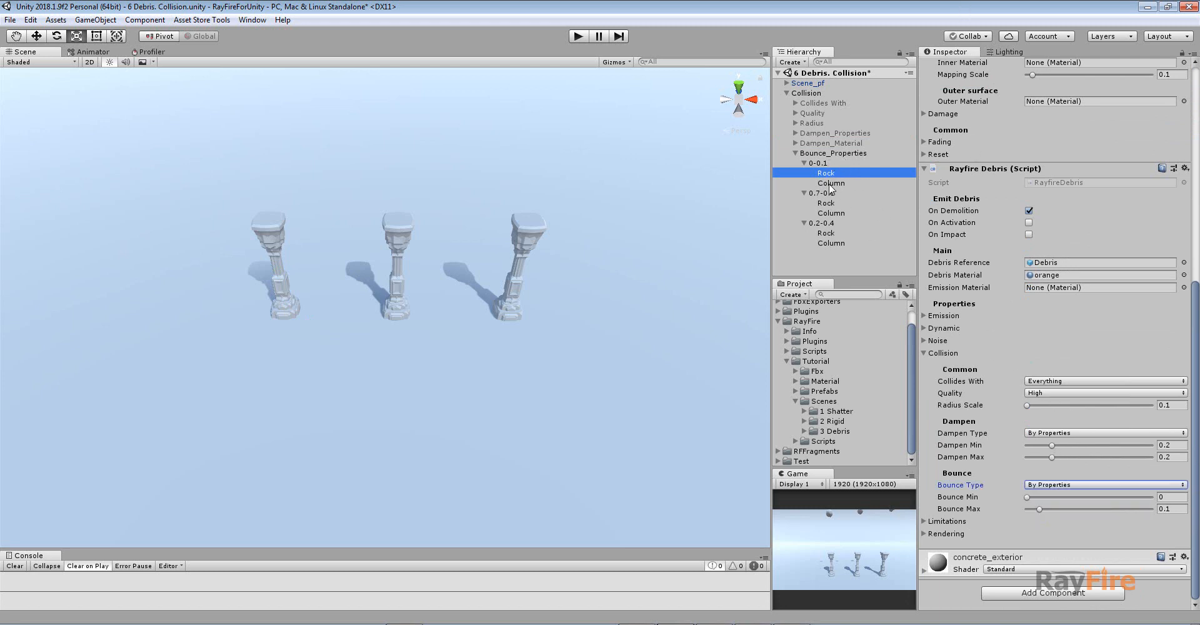
# - Compare the Bounce Min and Bounce Max values of the rocks in the 0-0.1, 0.7-0.8 and 0.2-0.4 groups
pyautogui.click(1172, 509)
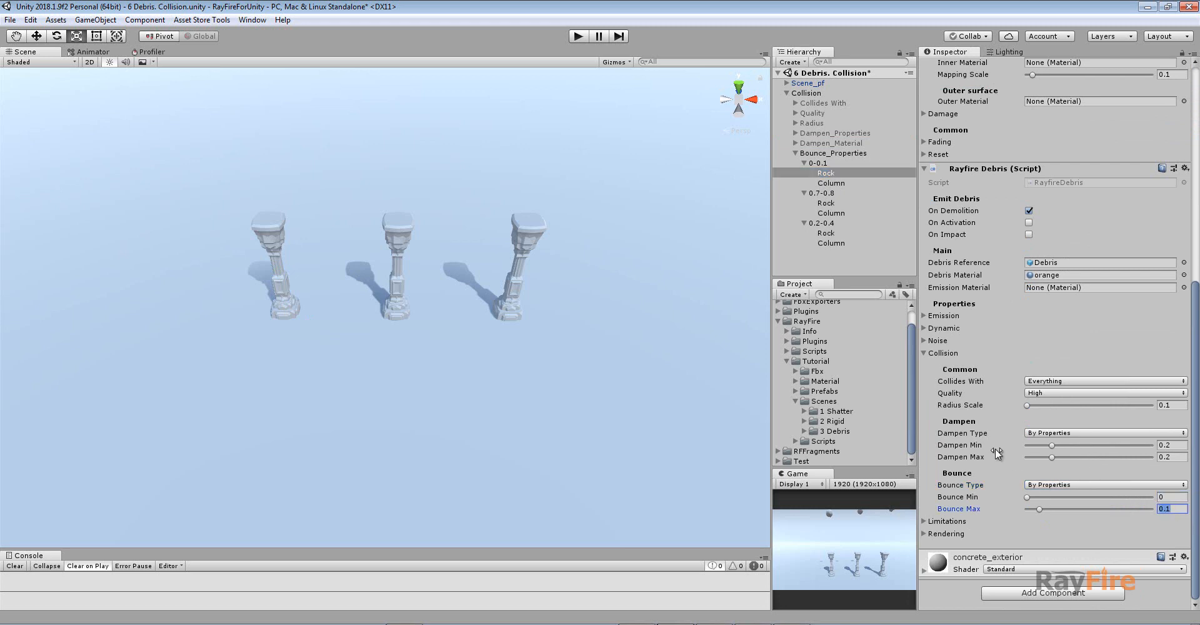
pyautogui.click(828, 203)
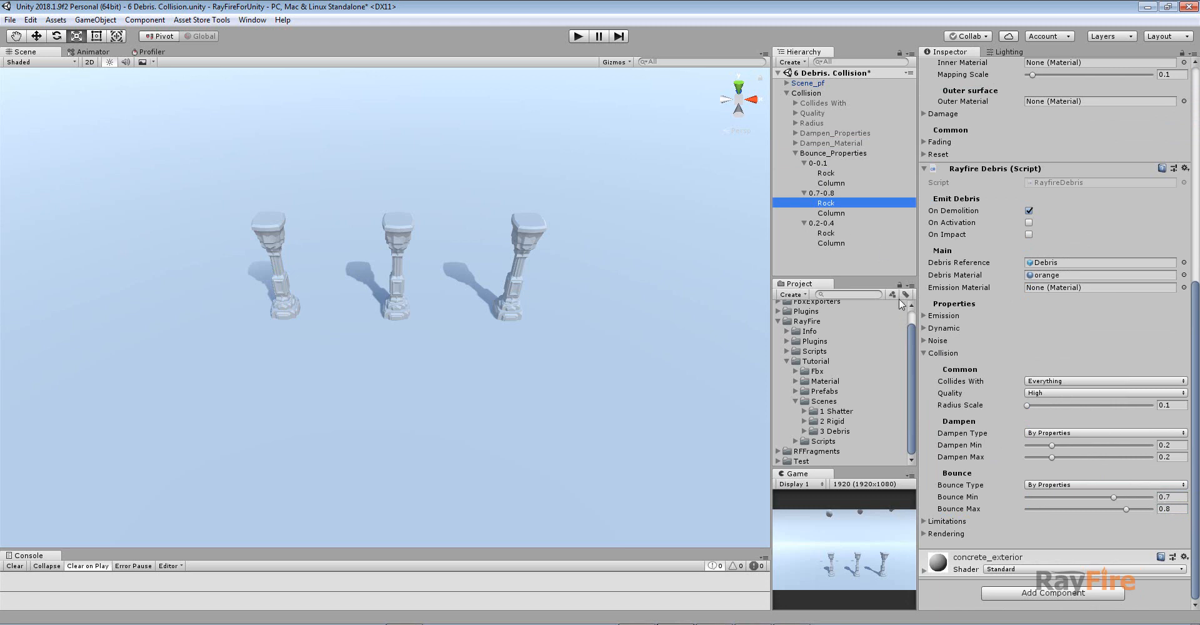
pyautogui.click(833, 233)
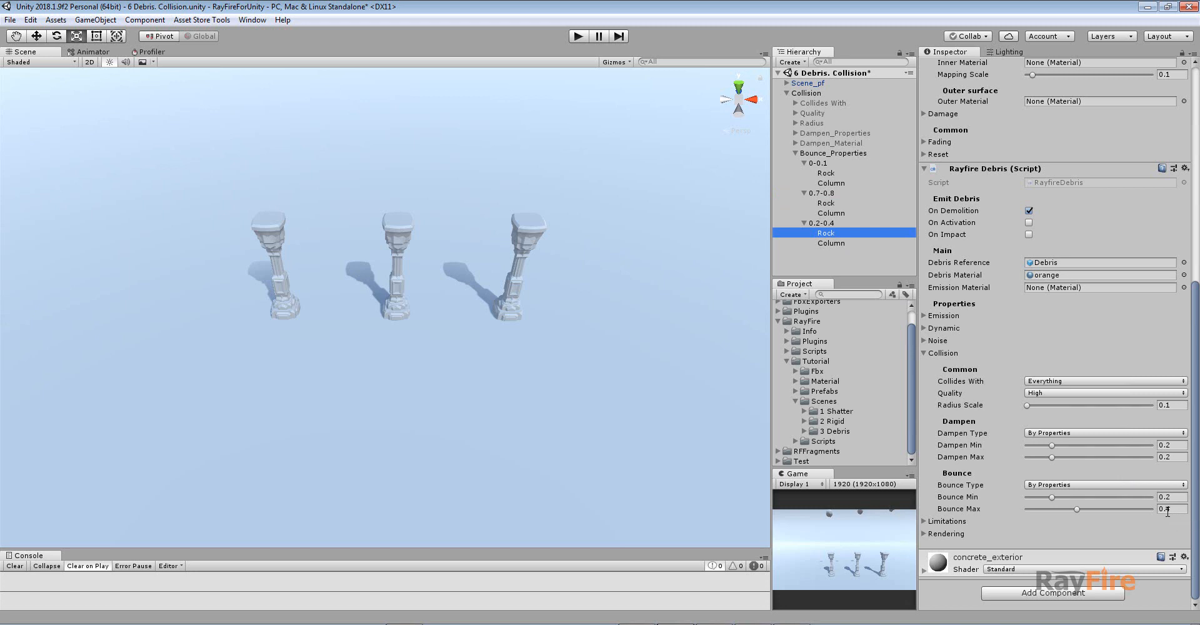
# - Bring the rocks and columns into view, run the simulation and watch the debris scatter around the three columns
pyautogui.scroll(-6, 458, 187)
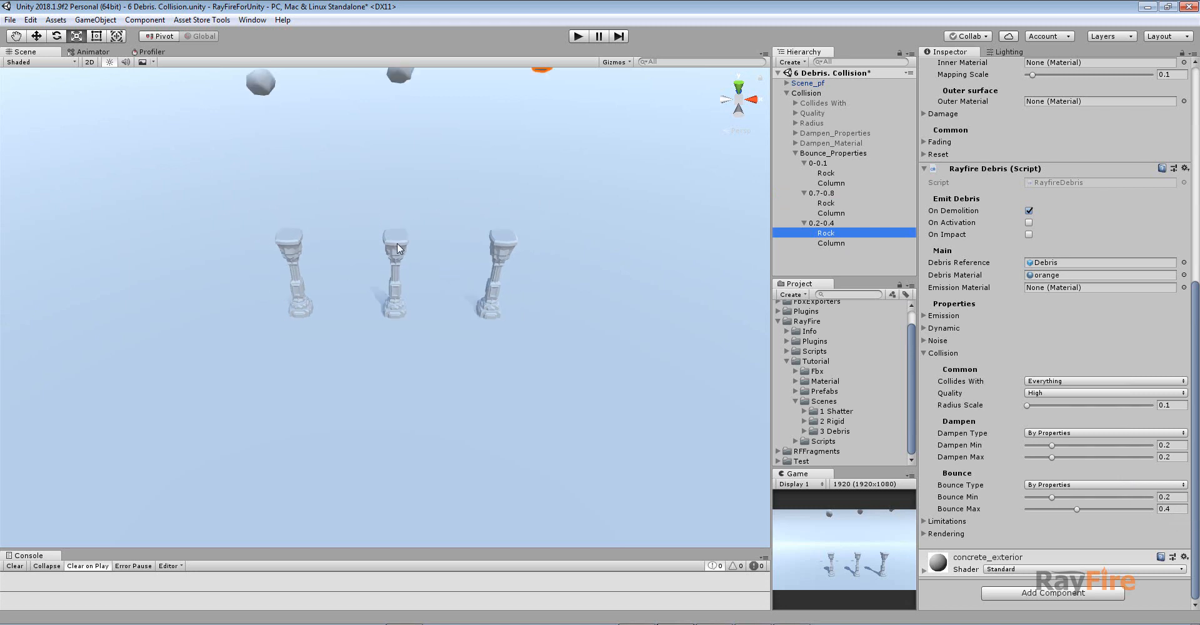
pyautogui.moveTo(467, 199); pyautogui.dragTo(464, 216, button='middle')
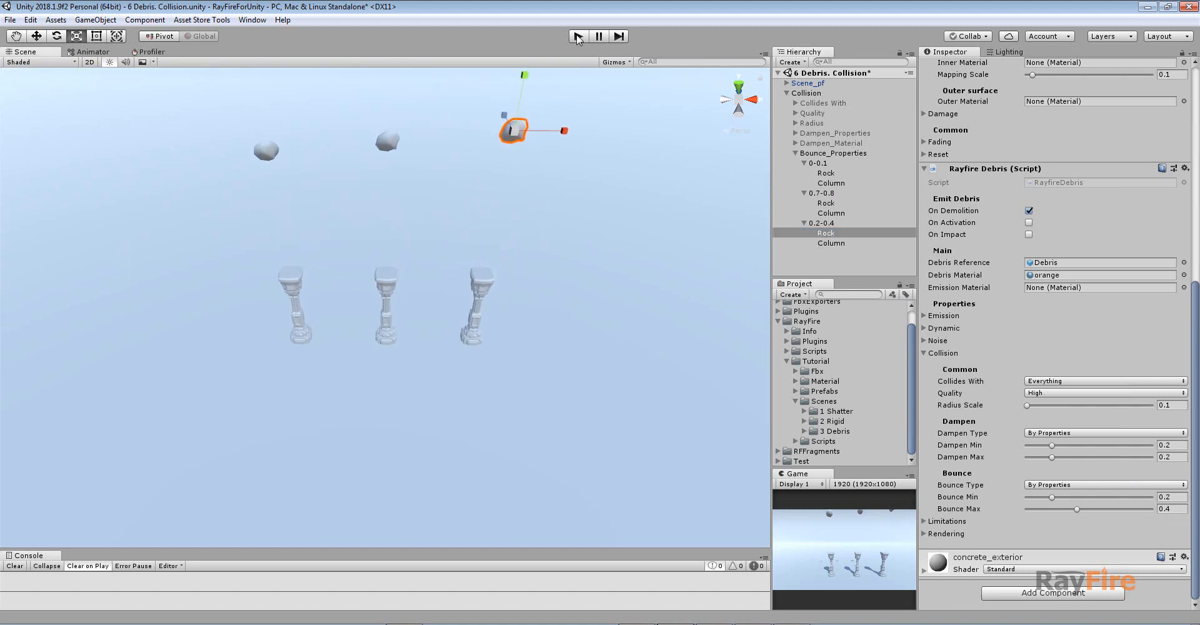
pyautogui.click(579, 37)
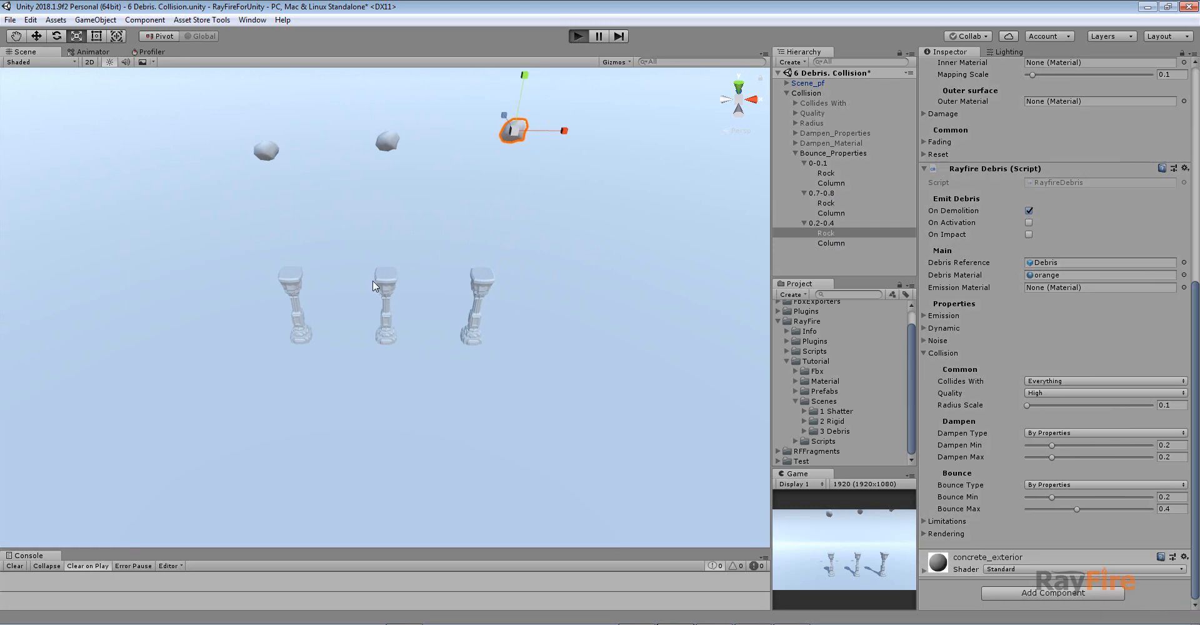
pyautogui.scroll(3, 379, 269)
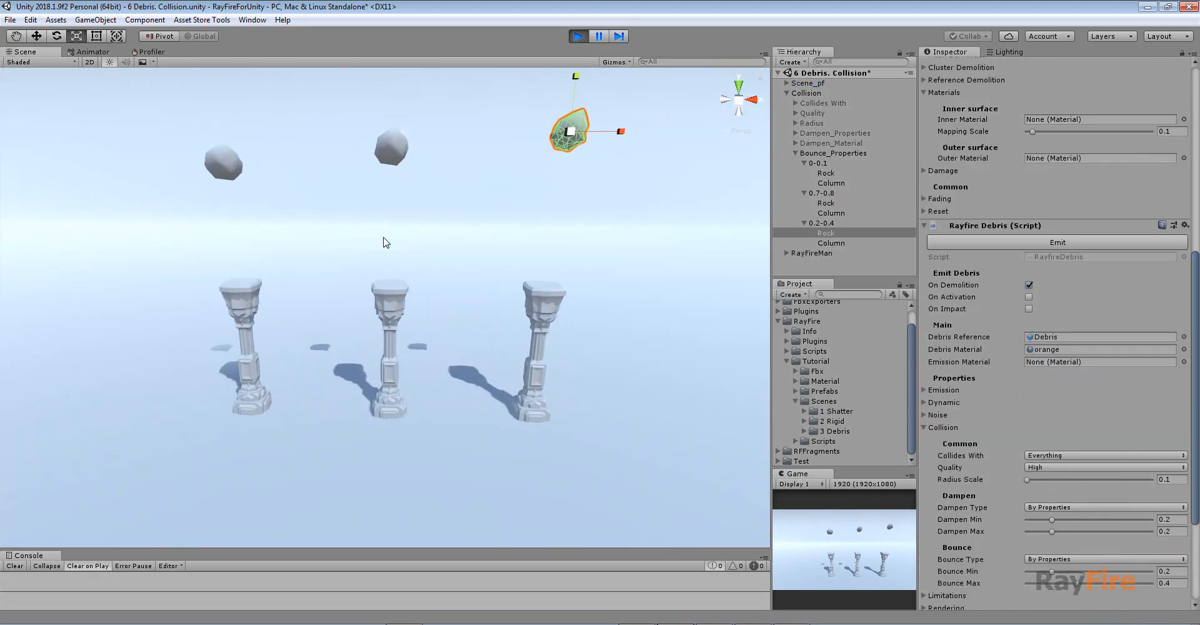
pyautogui.scroll(2, 326, 350)
pyautogui.moveTo(325, 341); pyautogui.dragTo(310, 209, button='middle')
pyautogui.scroll(2, 307, 216)
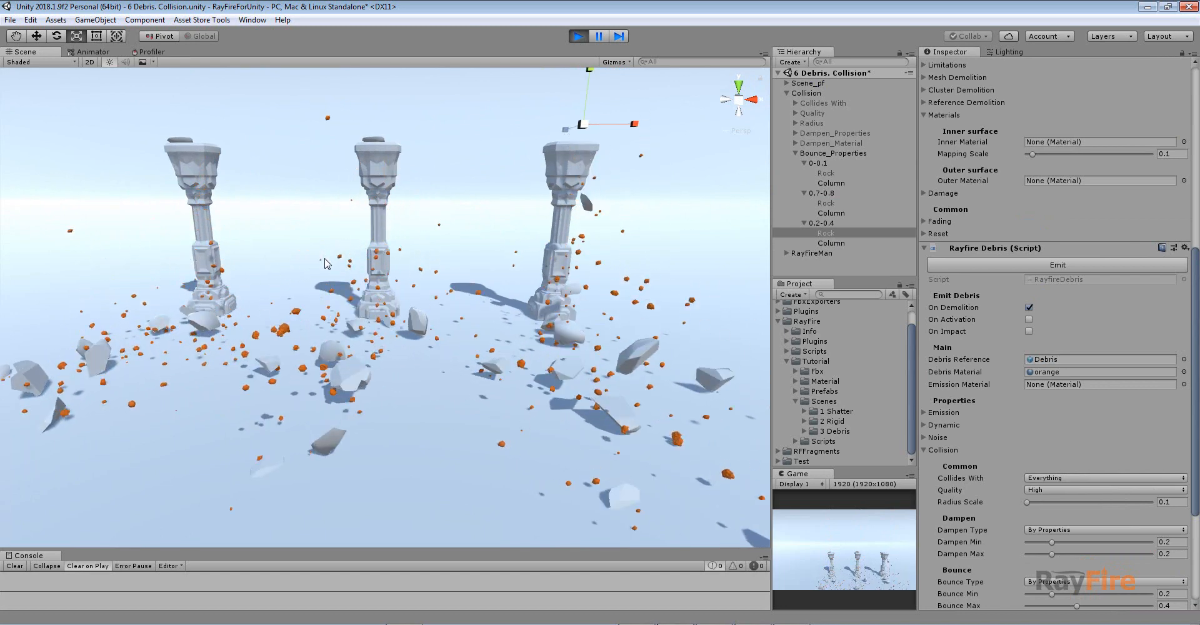
# - Select a fragment of the 0-0.1 rock, examine its debris on the ground up close, and stop playback
pyautogui.click(73, 357)
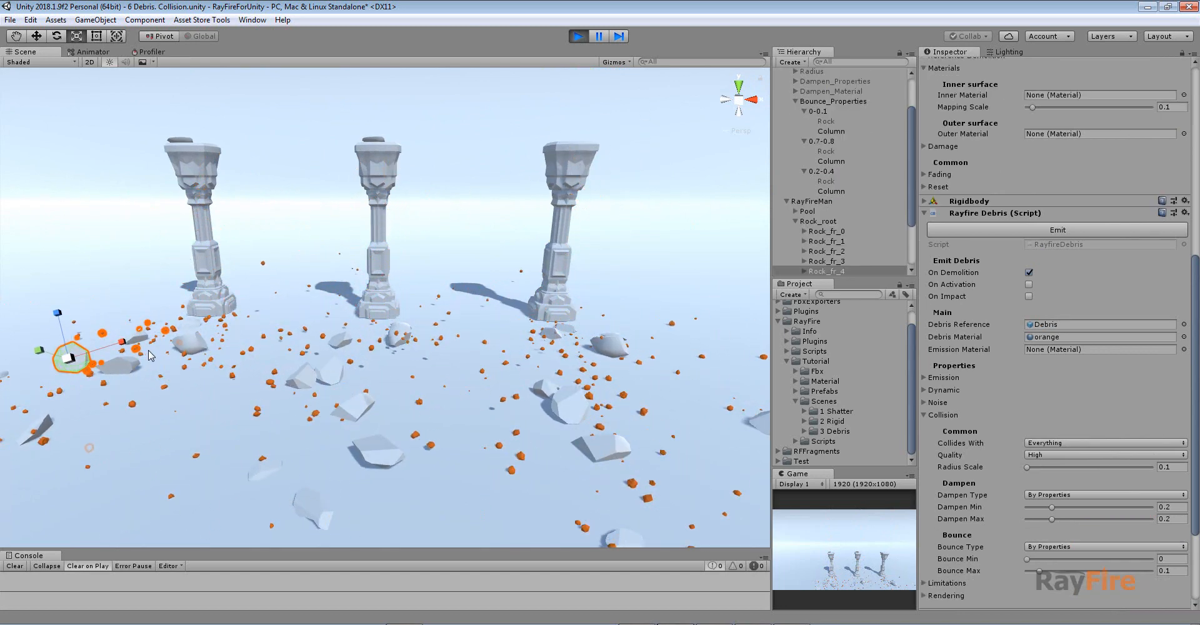
pyautogui.moveTo(189, 341); pyautogui.dragTo(365, 306, button='middle')
pyautogui.scroll(1, 365, 306)
pyautogui.scroll(4, 365, 307)
pyautogui.moveTo(275, 336); pyautogui.dragTo(378, 318, button='middle')
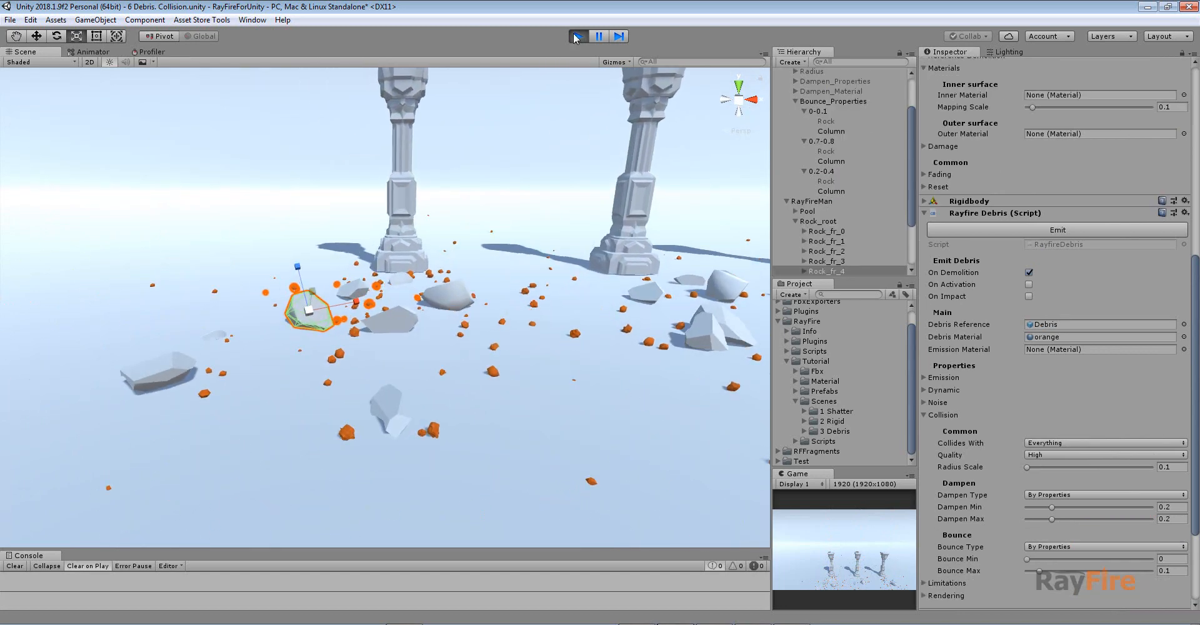
pyautogui.click(577, 37)
# - Replay the simulation, select fragments near the first and second columns to compare their debris bounce, and stop playback
pyautogui.scroll(2, 568, 64)
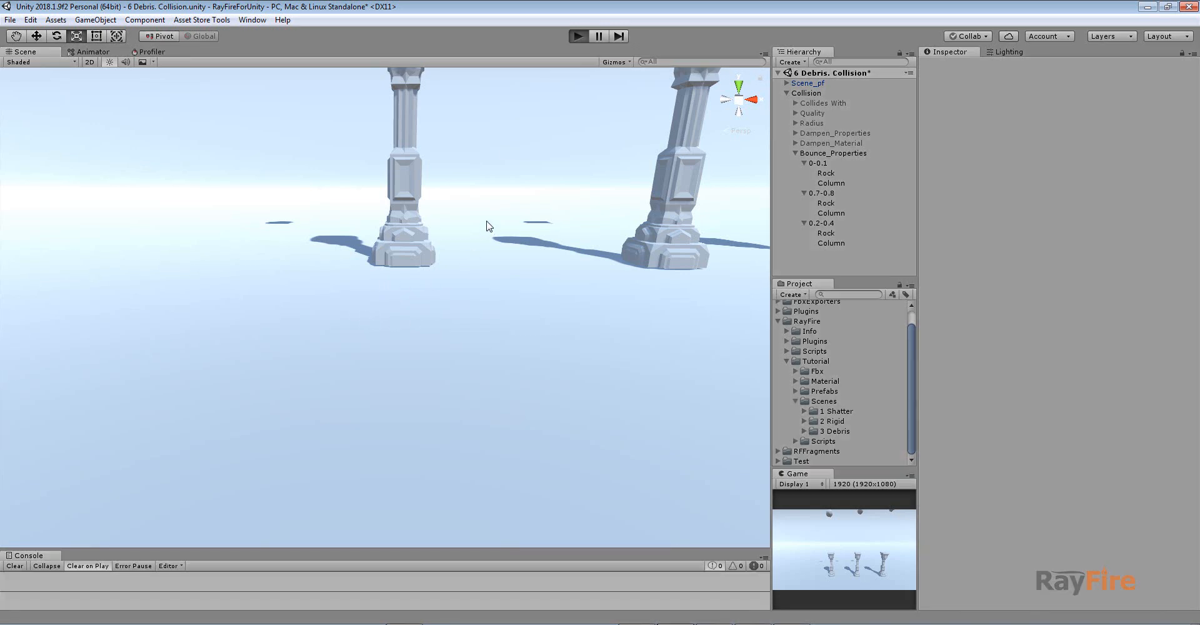
pyautogui.hotkey('ctrl', 'p')
pyautogui.moveTo(489, 226); pyautogui.dragTo(458, 321, button='middle')
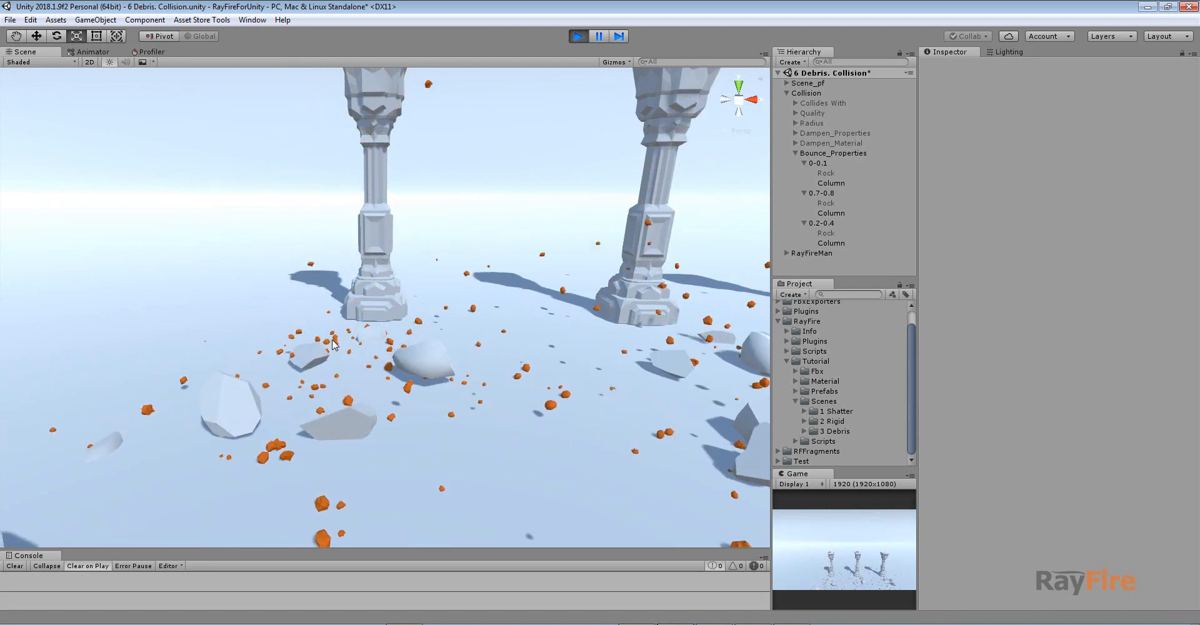
pyautogui.click(319, 353)
pyautogui.moveTo(525, 332); pyautogui.dragTo(407, 329, button='middle')
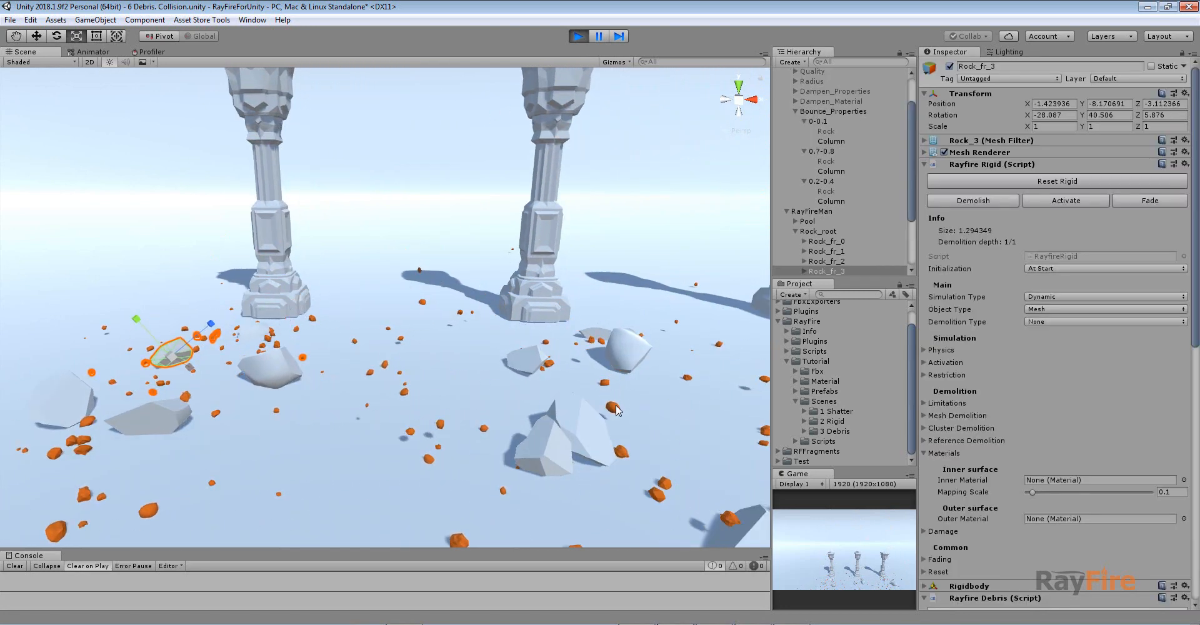
pyautogui.click(615, 407)
pyautogui.click(578, 422)
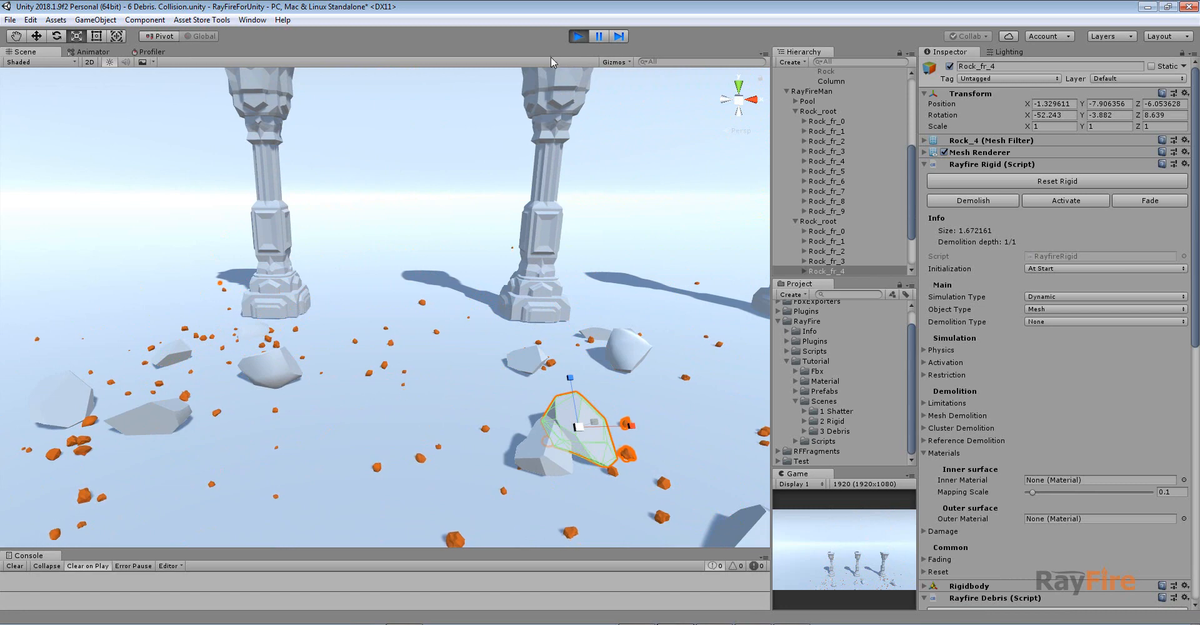
pyautogui.click(579, 37)
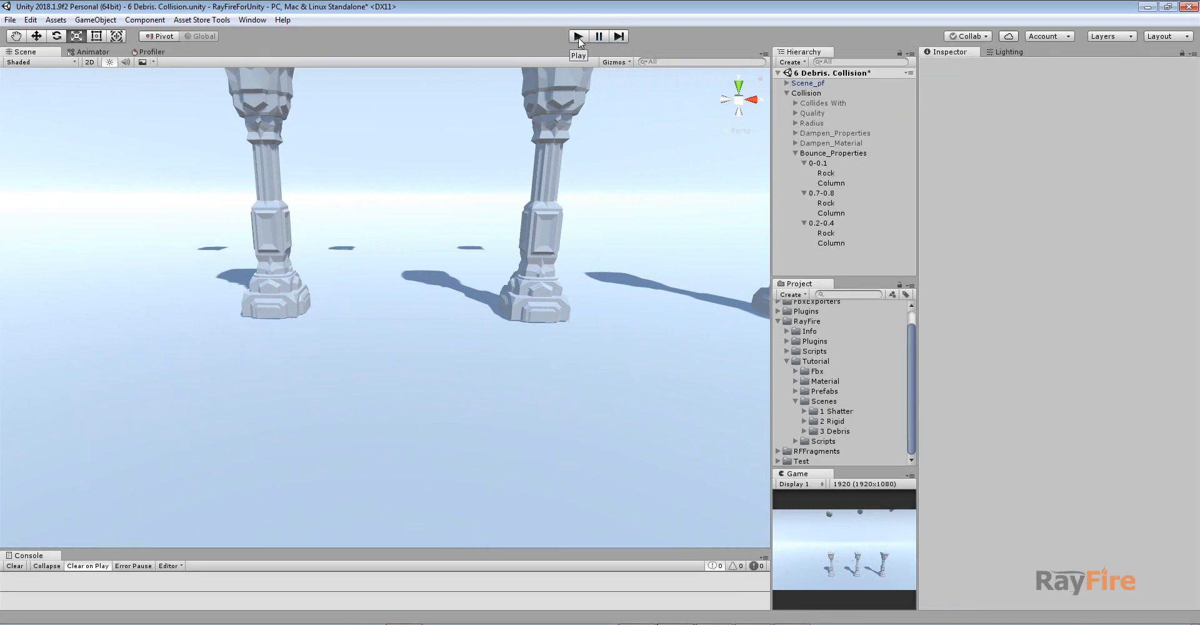
# - Run the simulation again, follow the bouncing debris across to the second and third columns, and stop playback
pyautogui.click(578, 37)
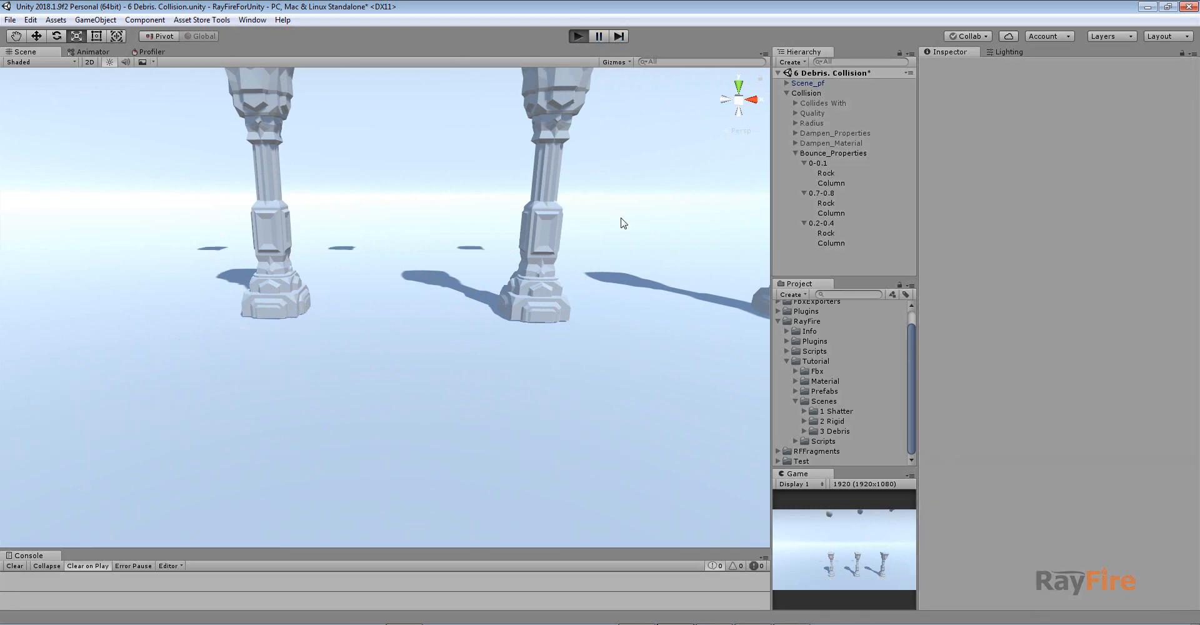
pyautogui.moveTo(627, 228); pyautogui.dragTo(376, 242, button='middle')
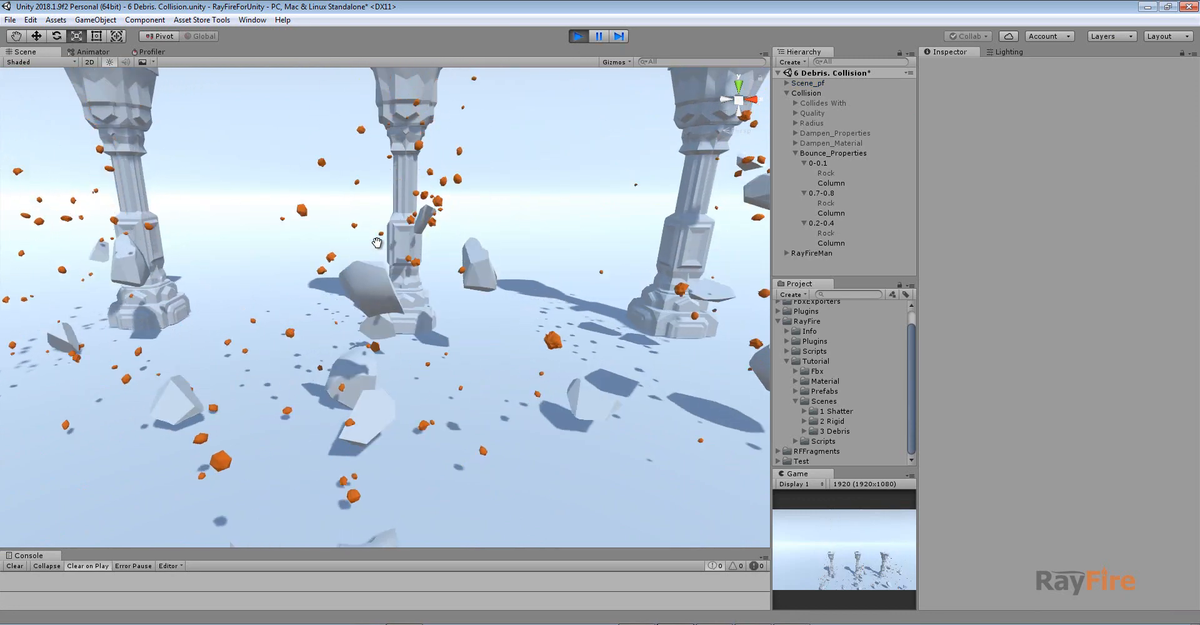
pyautogui.moveTo(572, 258); pyautogui.dragTo(361, 244, button='middle')
pyautogui.click(581, 37)
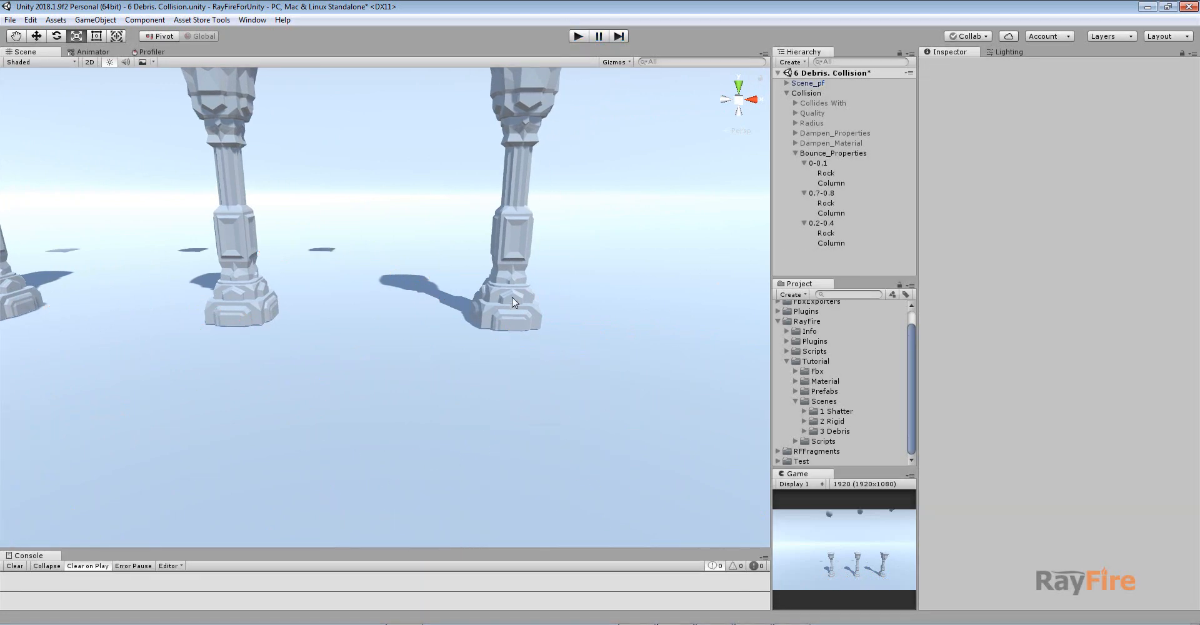
# - Replay the simulation to watch debris settle around the second and third columns, stop it, and bring all three columns into view
pyautogui.click(578, 36)
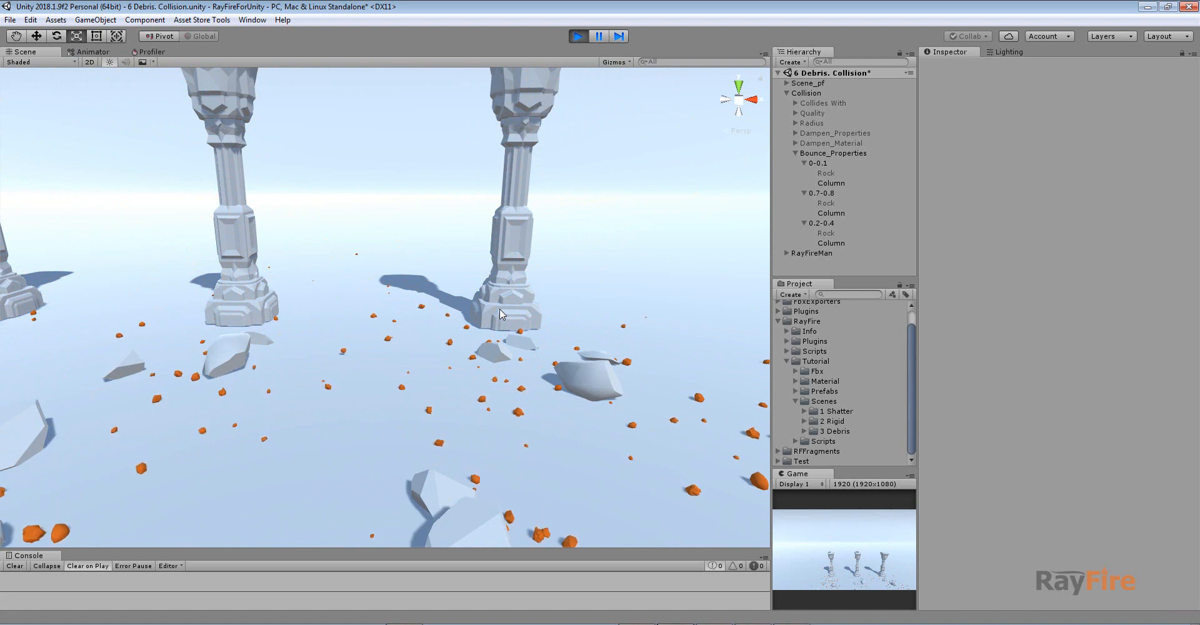
pyautogui.click(578, 35)
pyautogui.scroll(-6, 493, 325)
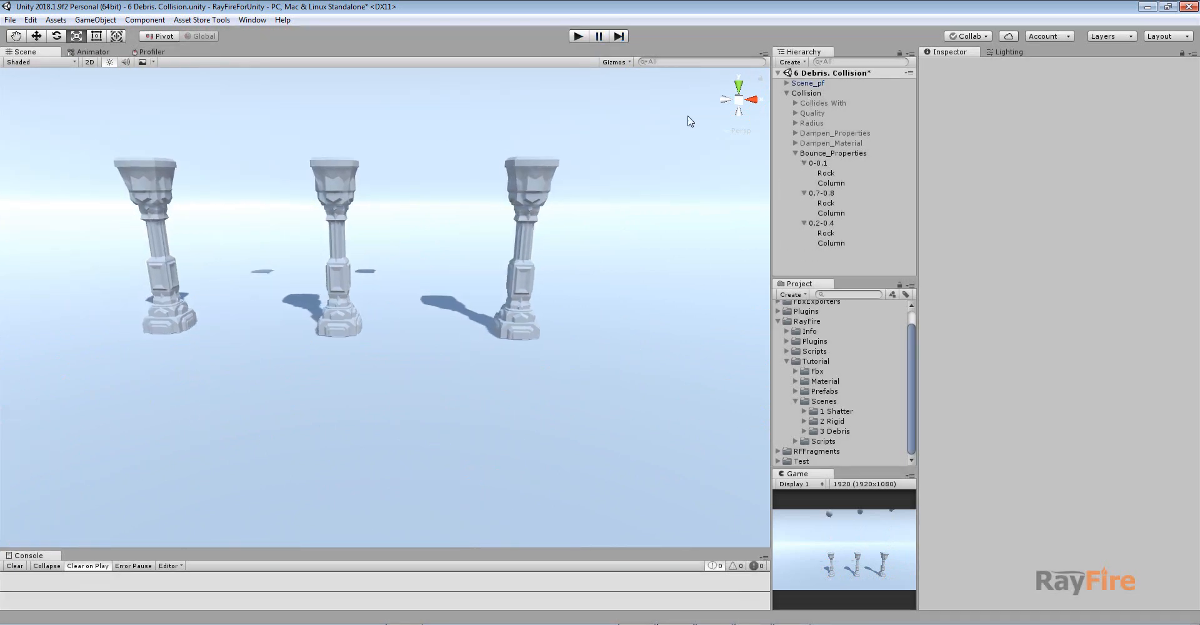
pyautogui.moveTo(542, 187); pyautogui.dragTo(611, 266, button='middle')
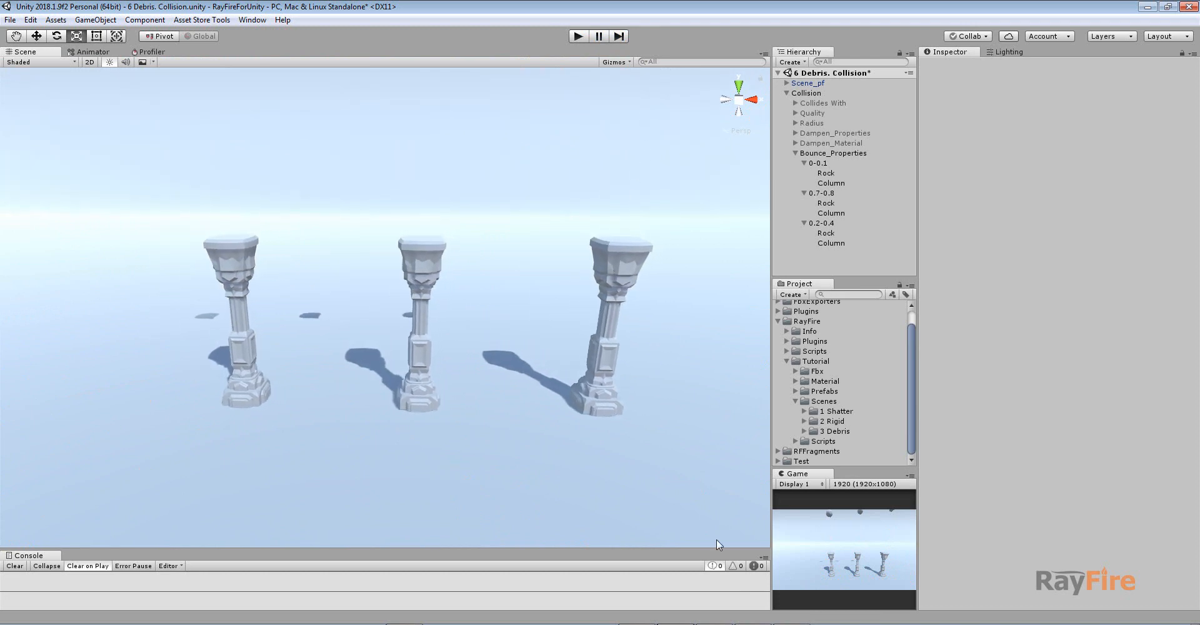